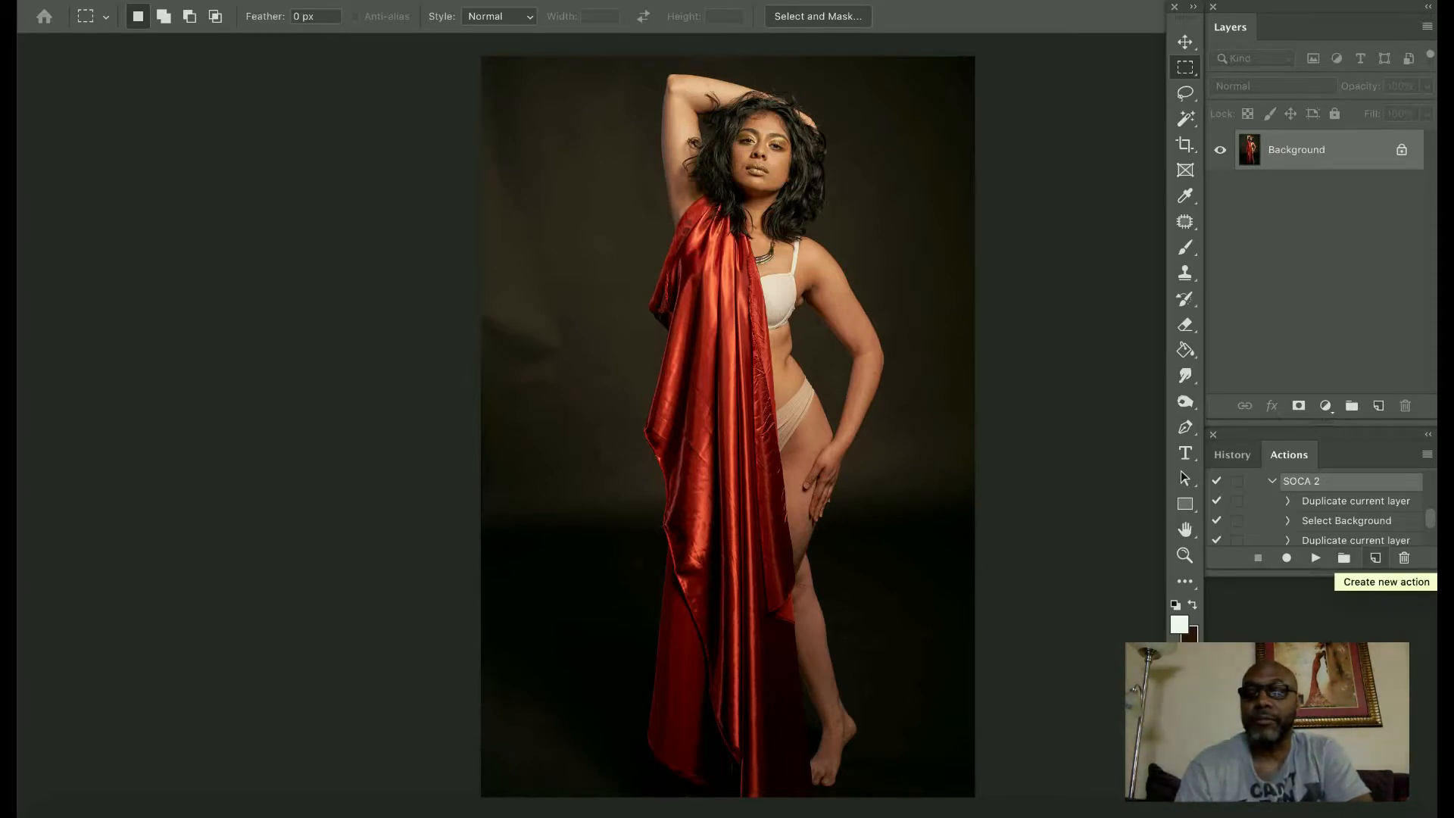
Create a new action named "SOCA 3" in the Default Actions set and start recording it
{"action": "left_click", "coordinate": [1375, 558]}
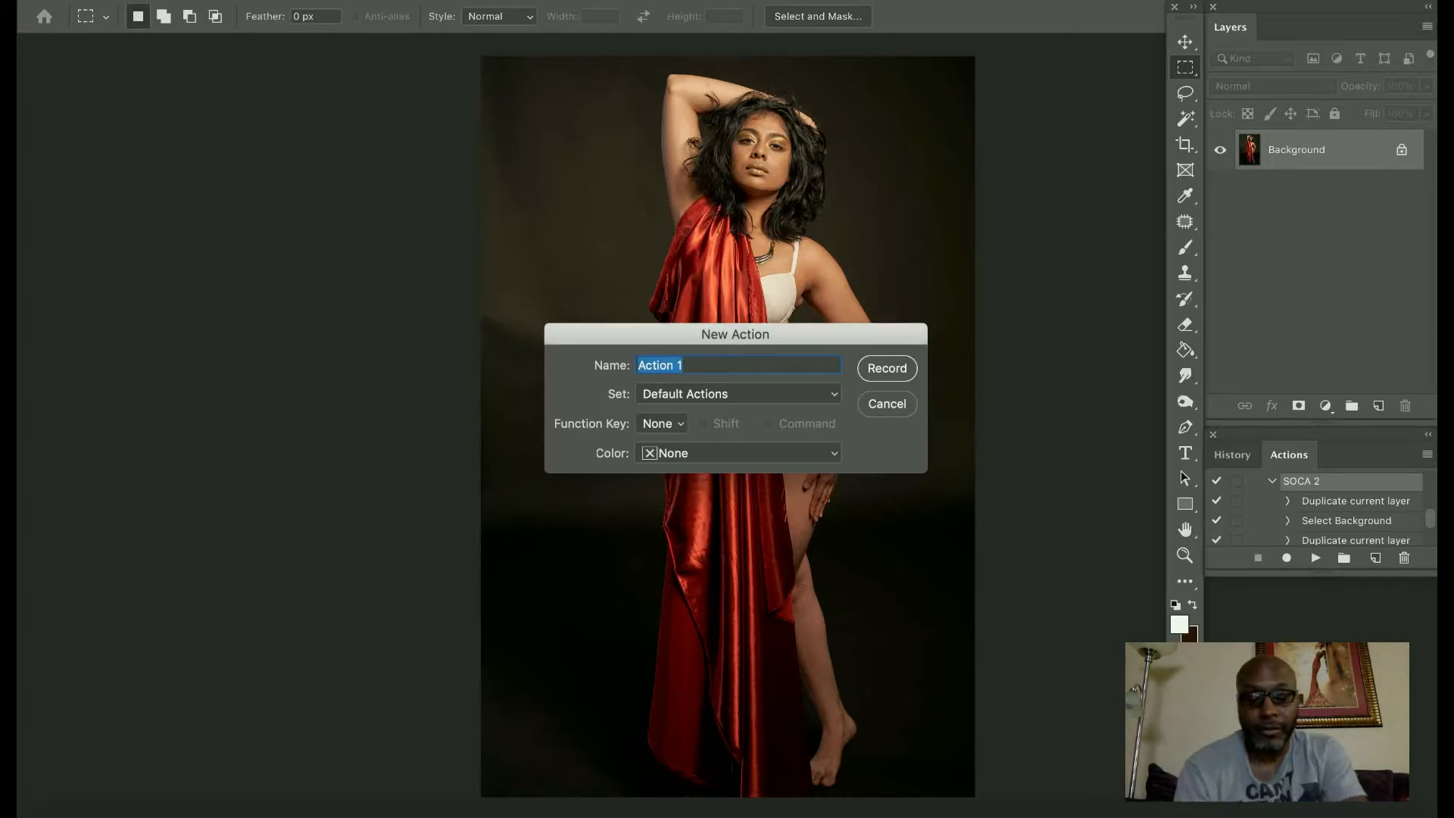
{"action": "type", "text": "SOCA 3"}
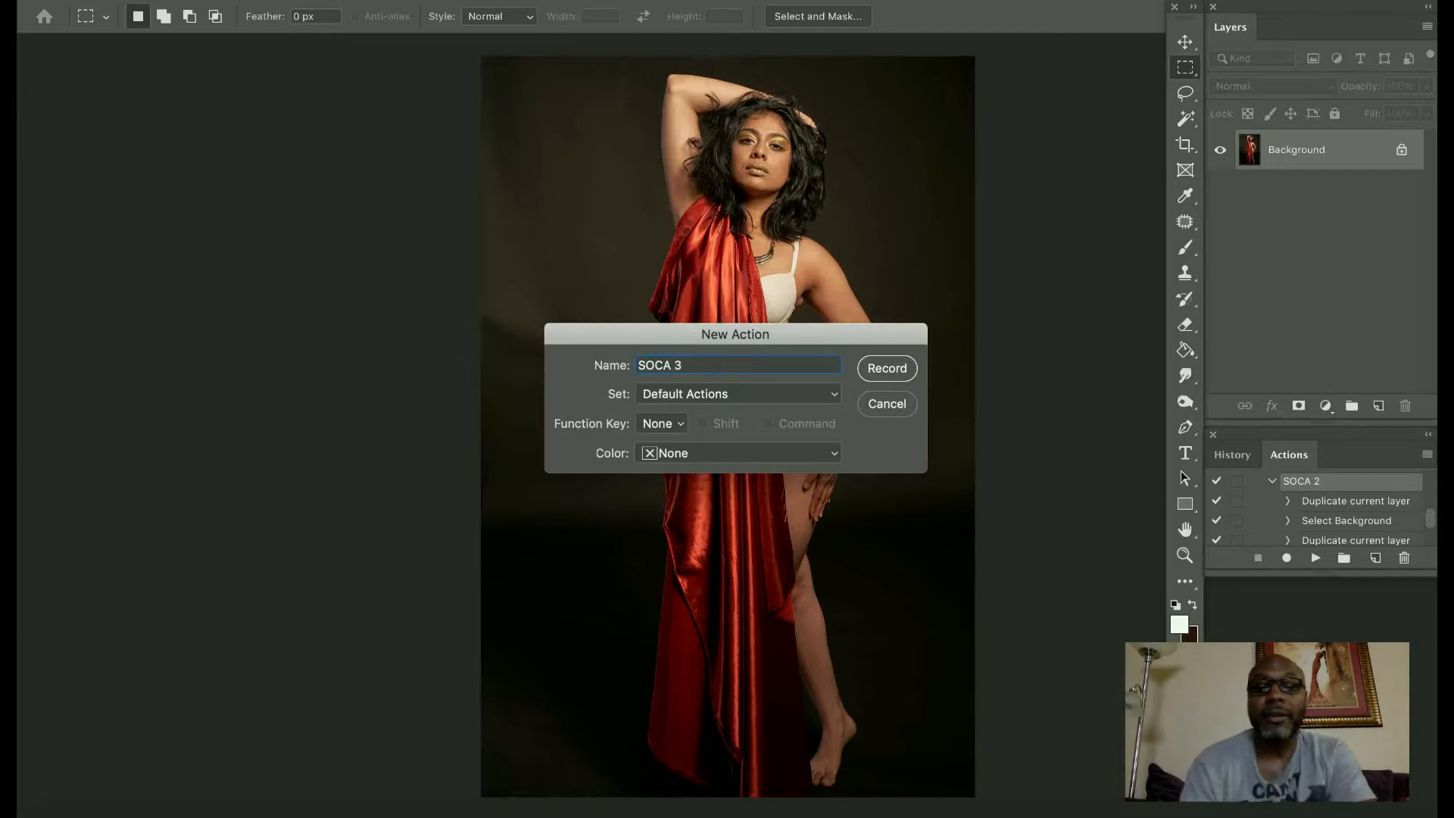
{"action": "key", "text": "Return"}
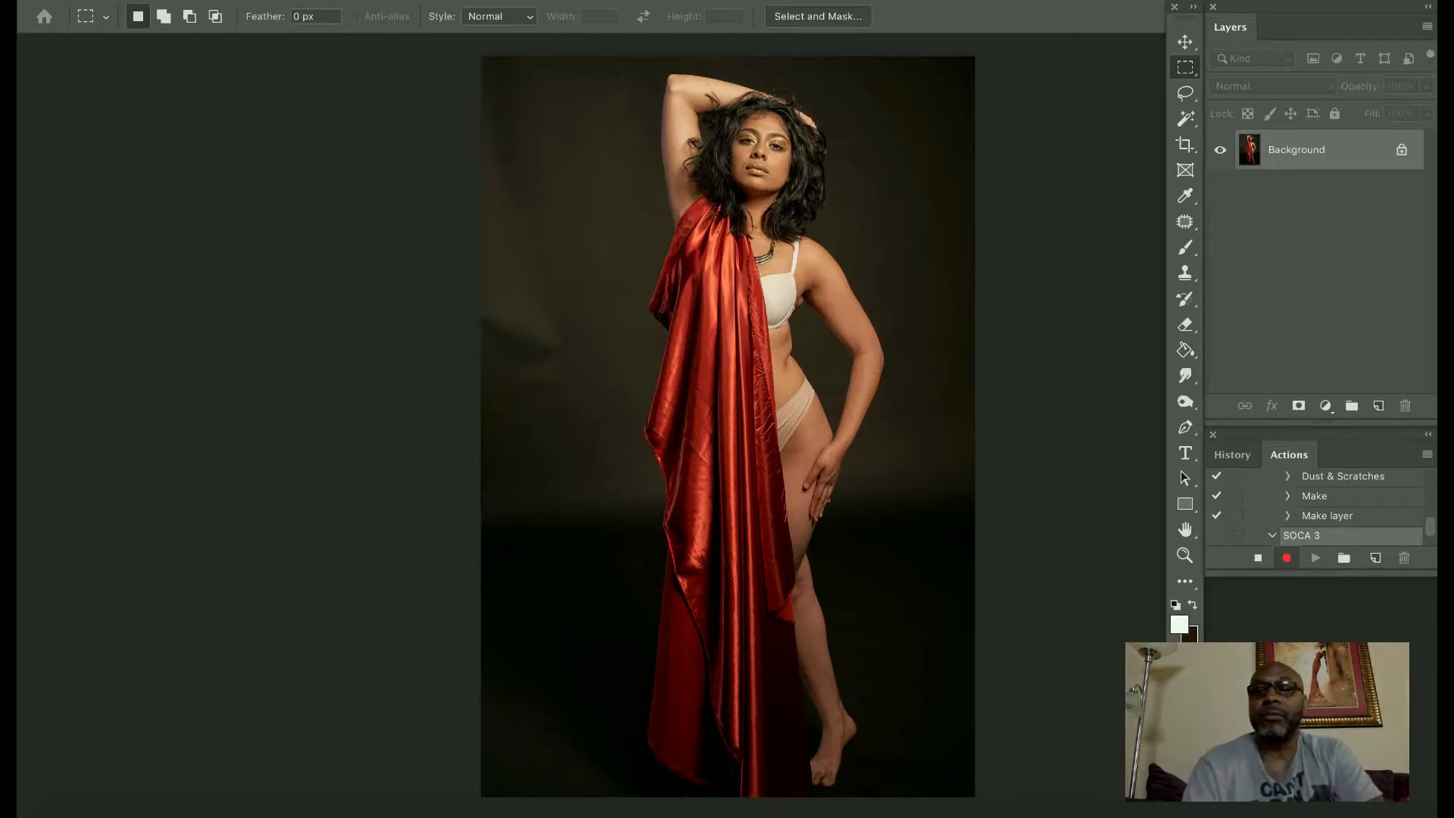
Duplicate the Background layer as "soca 1"
{"action": "right_click", "coordinate": [1277, 149]}
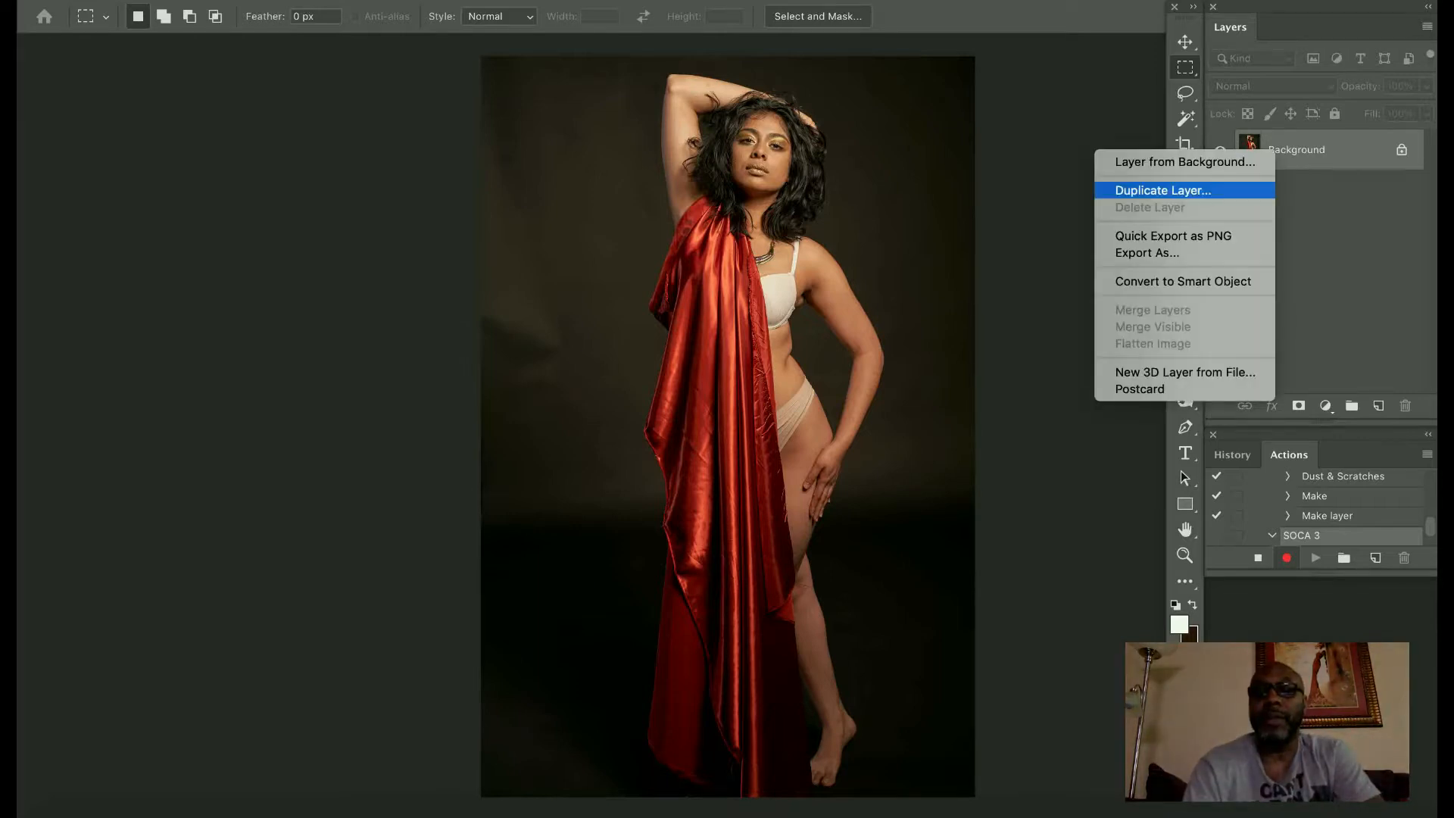
{"action": "key", "text": "Return"}
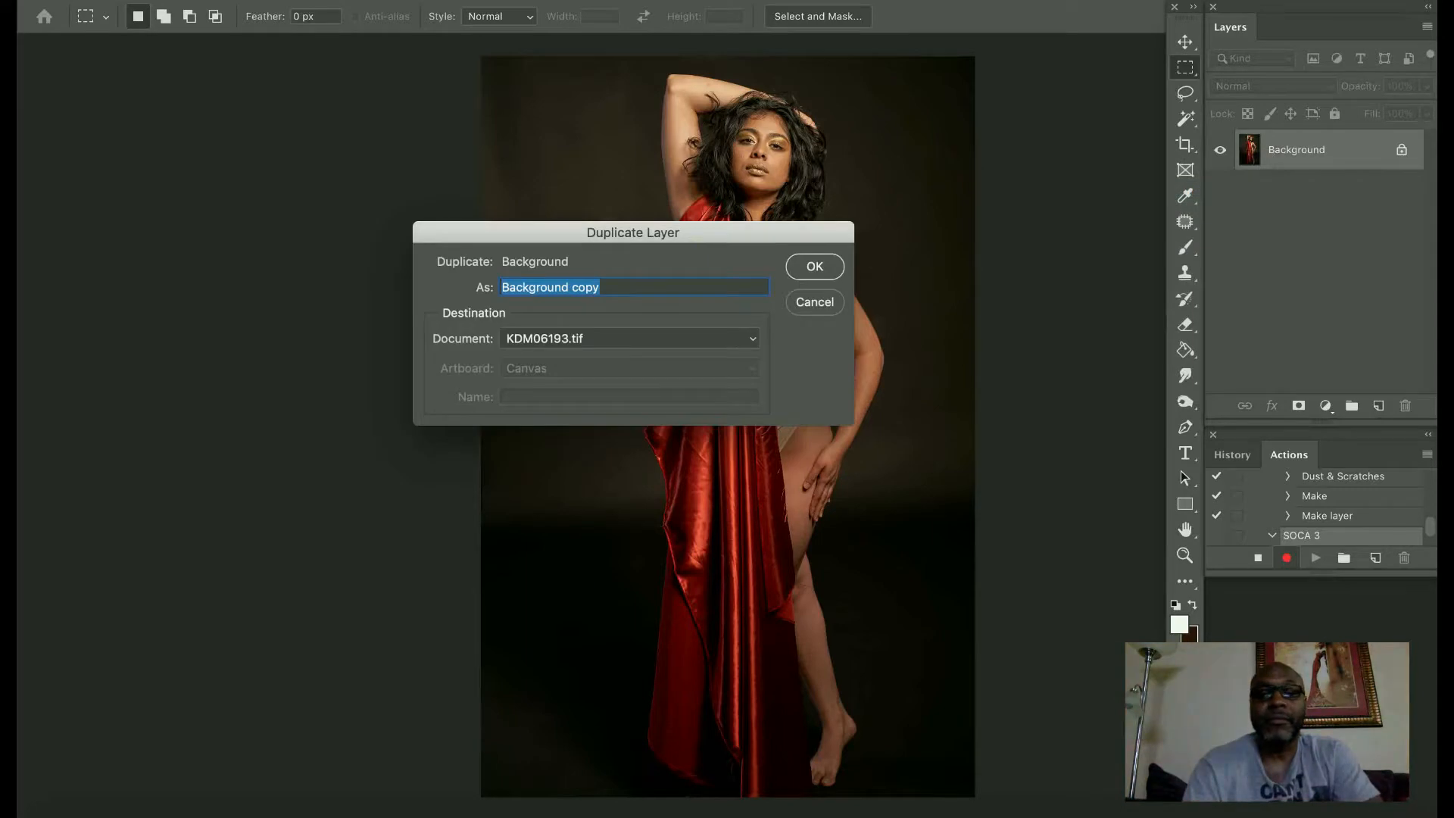
{"action": "type", "text": "soca 1"}
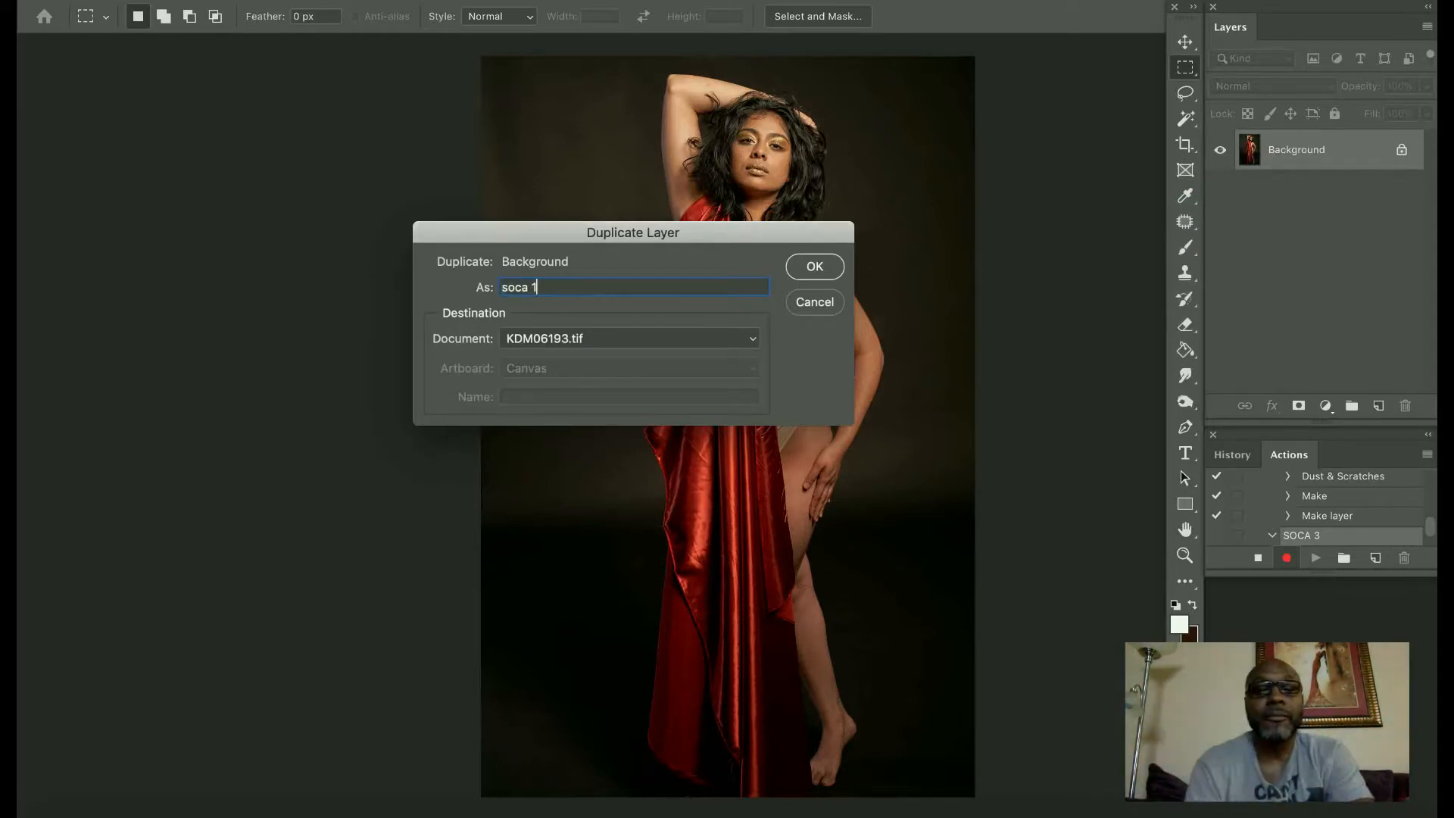
{"action": "key", "text": "Return"}
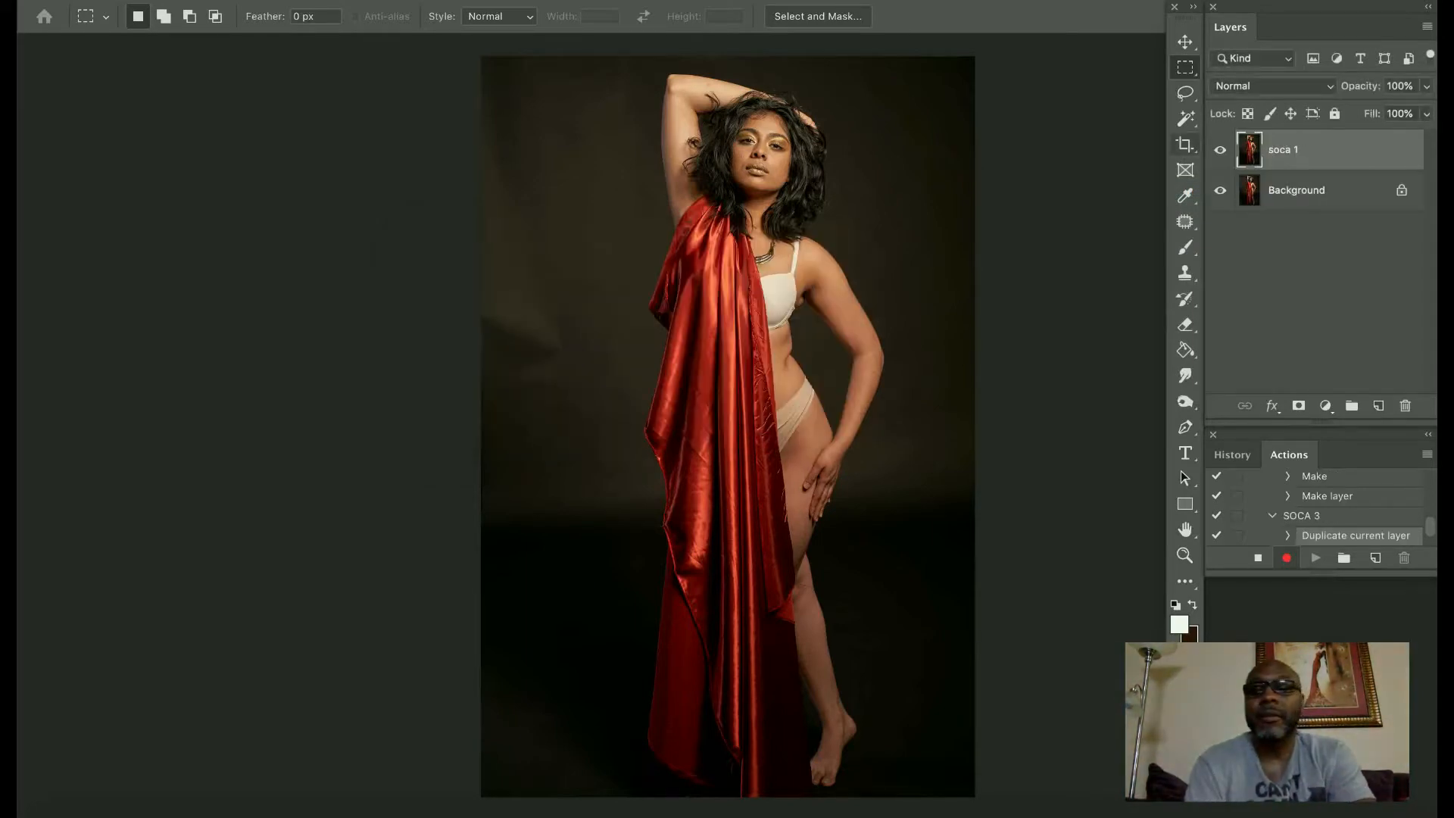
Duplicate the Background layer again as "soca 2" and hide the original Background layer
{"action": "right_click", "coordinate": [1297, 184]}
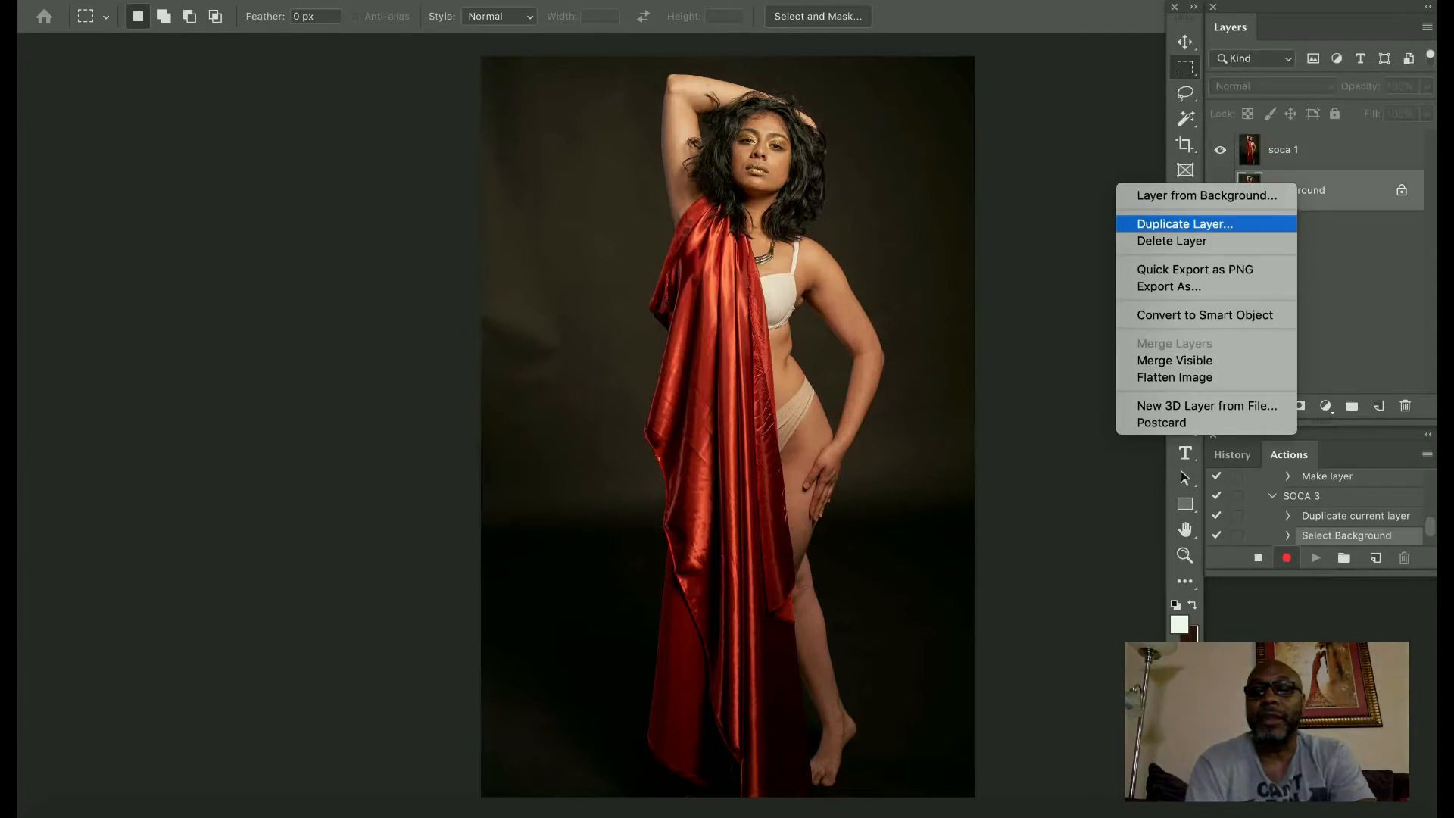
{"action": "left_click", "coordinate": [1185, 223]}
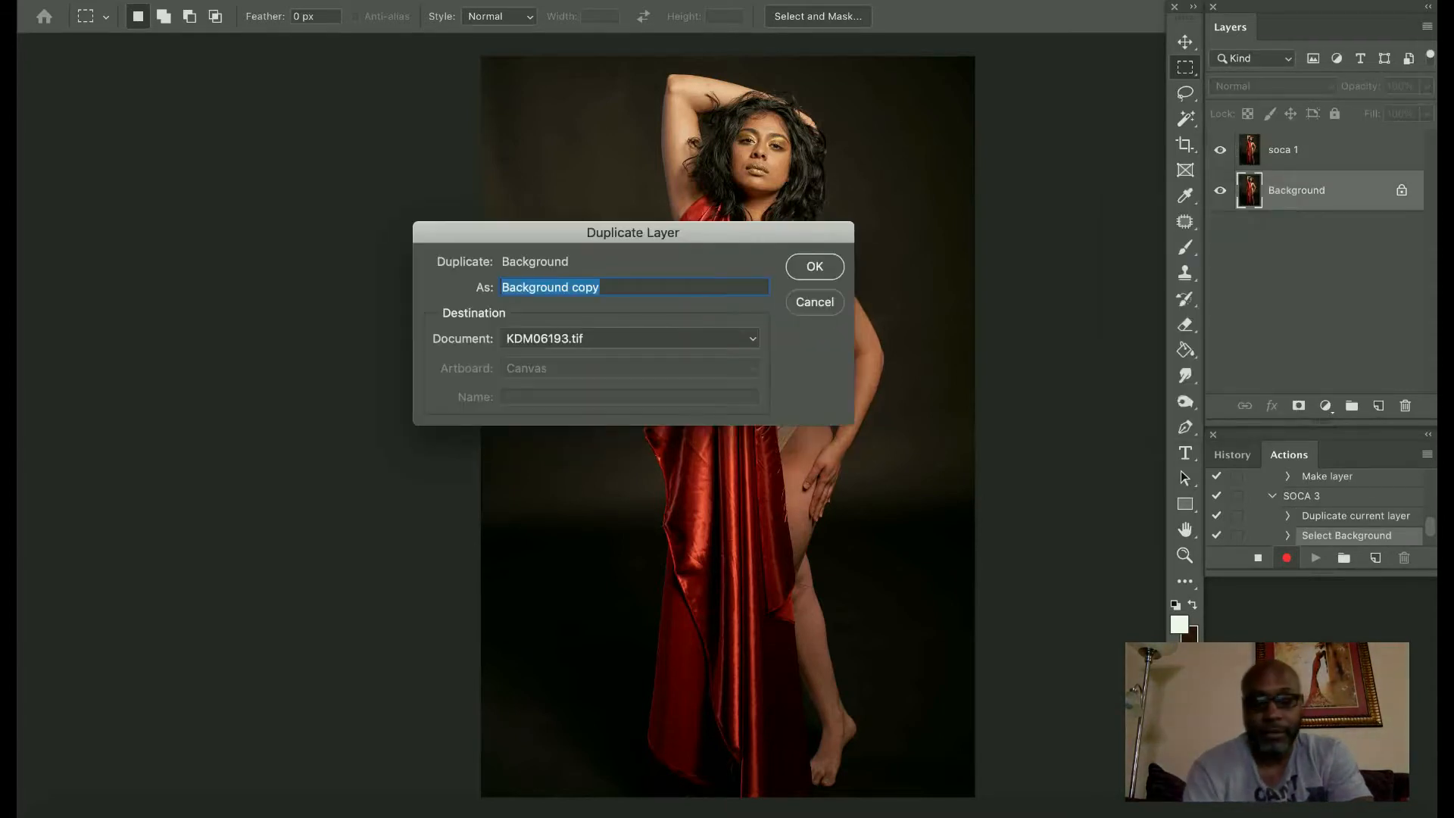
{"action": "type", "text": "soca 2"}
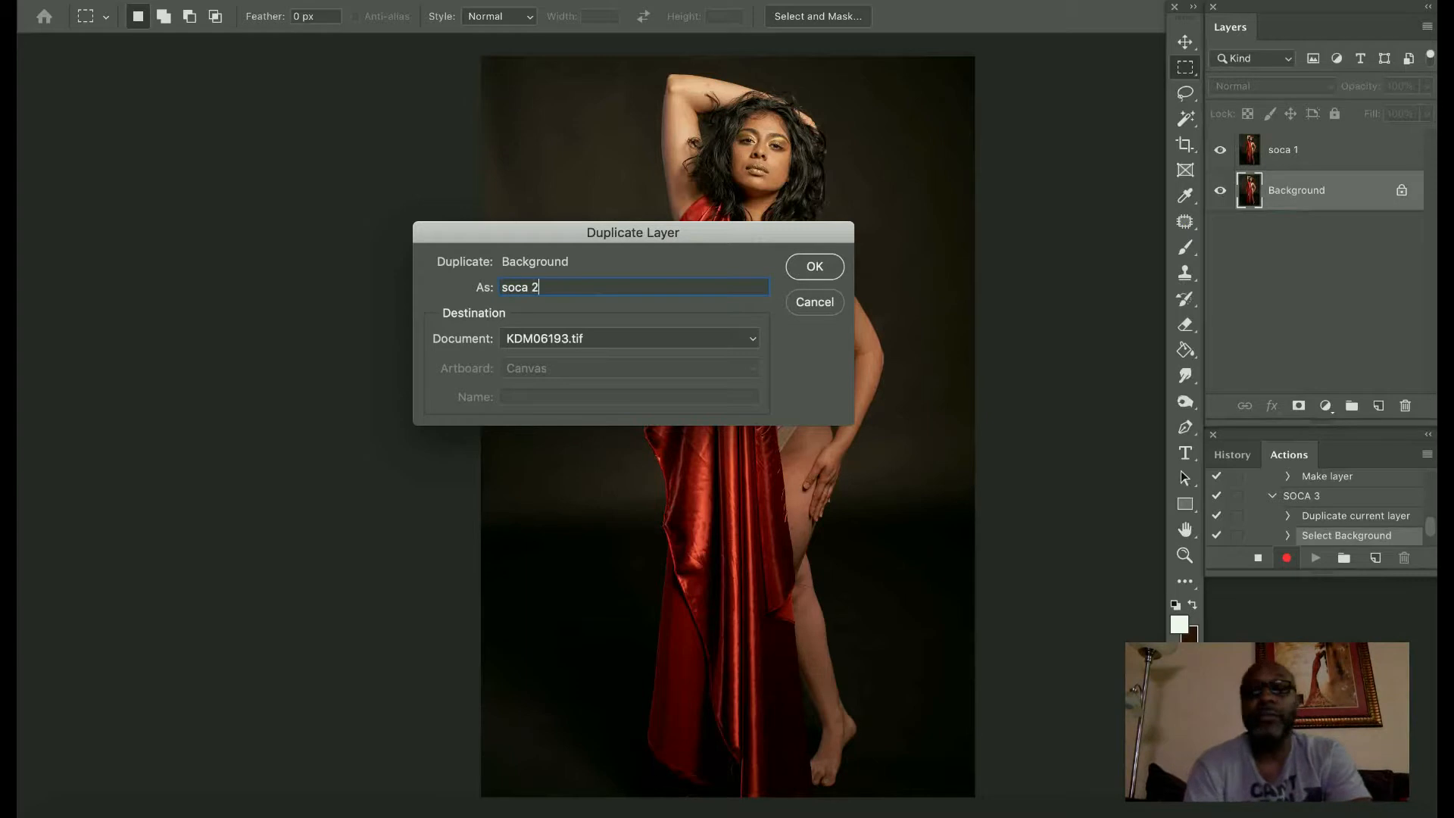
{"action": "key", "text": "Return"}
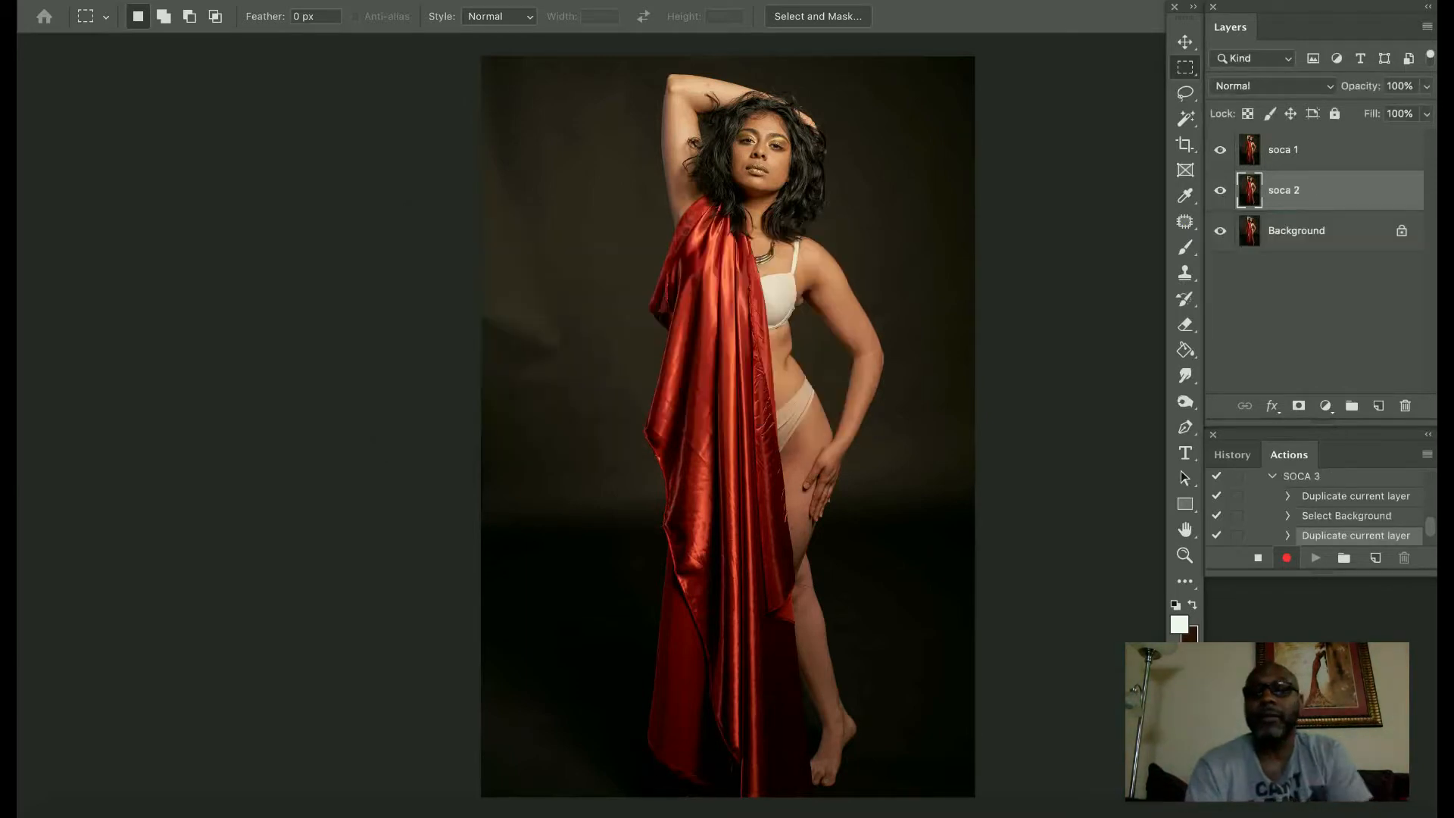
{"action": "left_click", "coordinate": [1219, 230]}
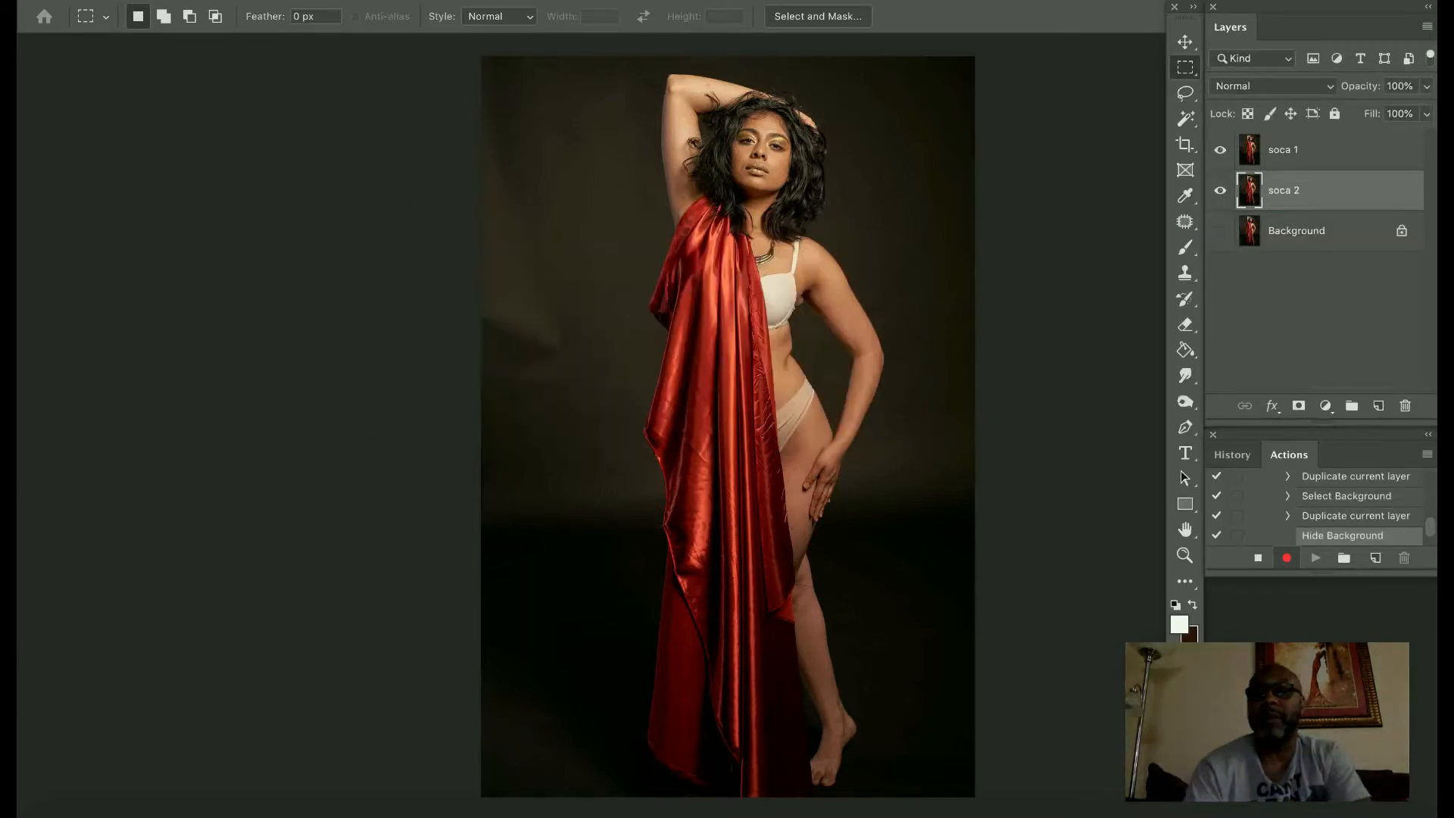
Set the blending mode of the "soca 1" layer to Vivid Light
{"action": "left_click", "coordinate": [1283, 149]}
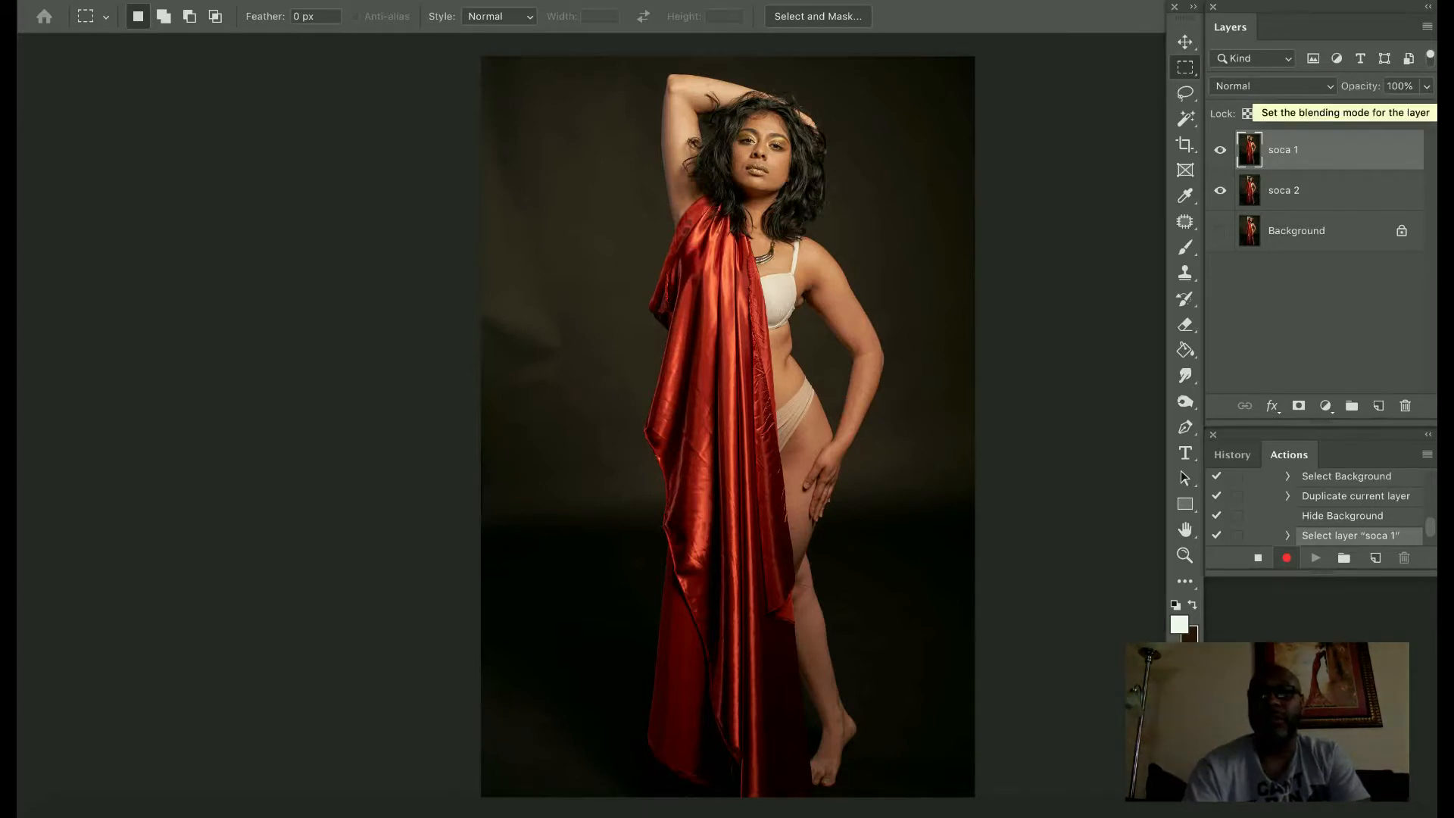
{"action": "left_click", "coordinate": [1272, 85]}
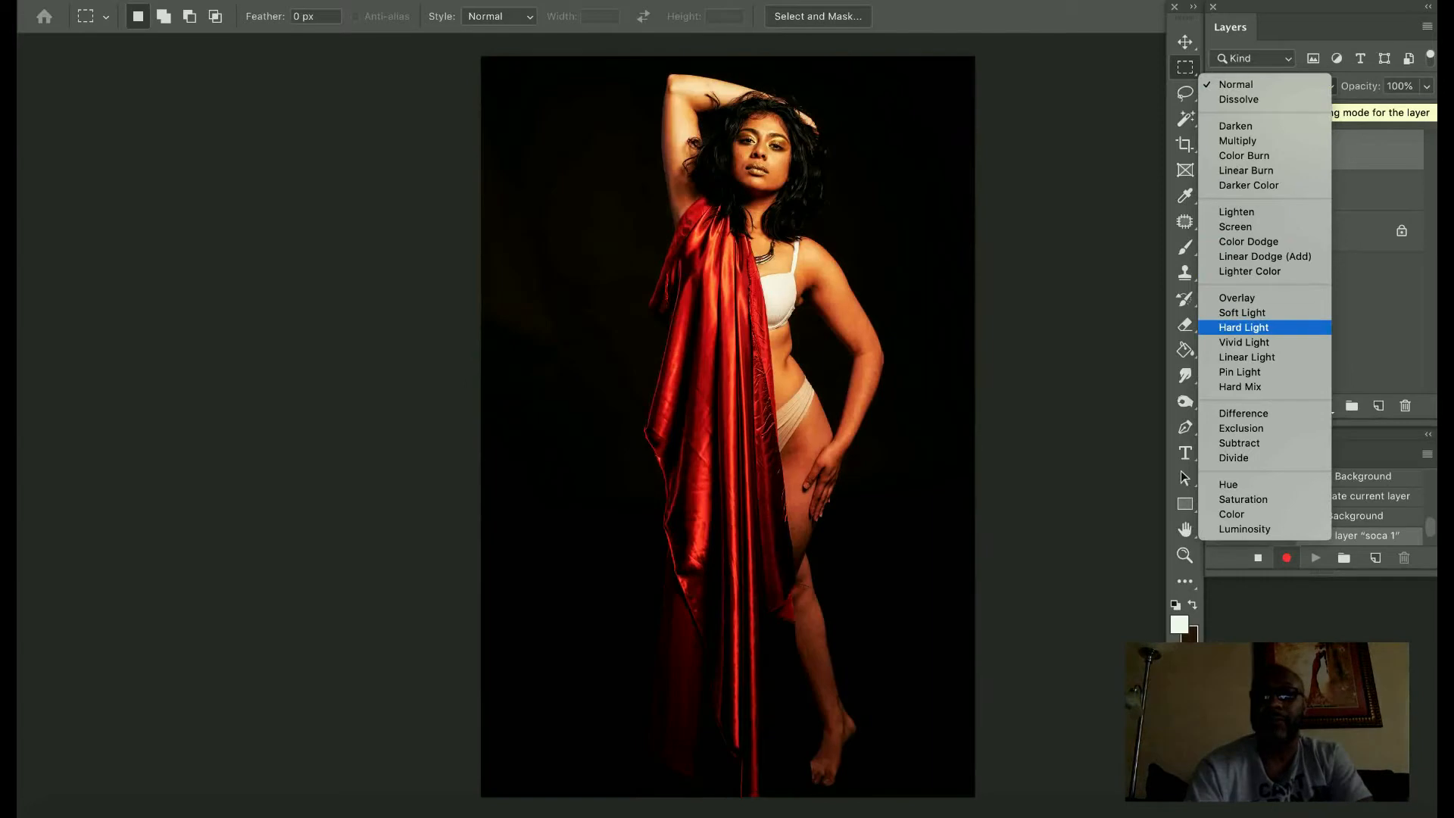
{"action": "key", "text": "Down"}
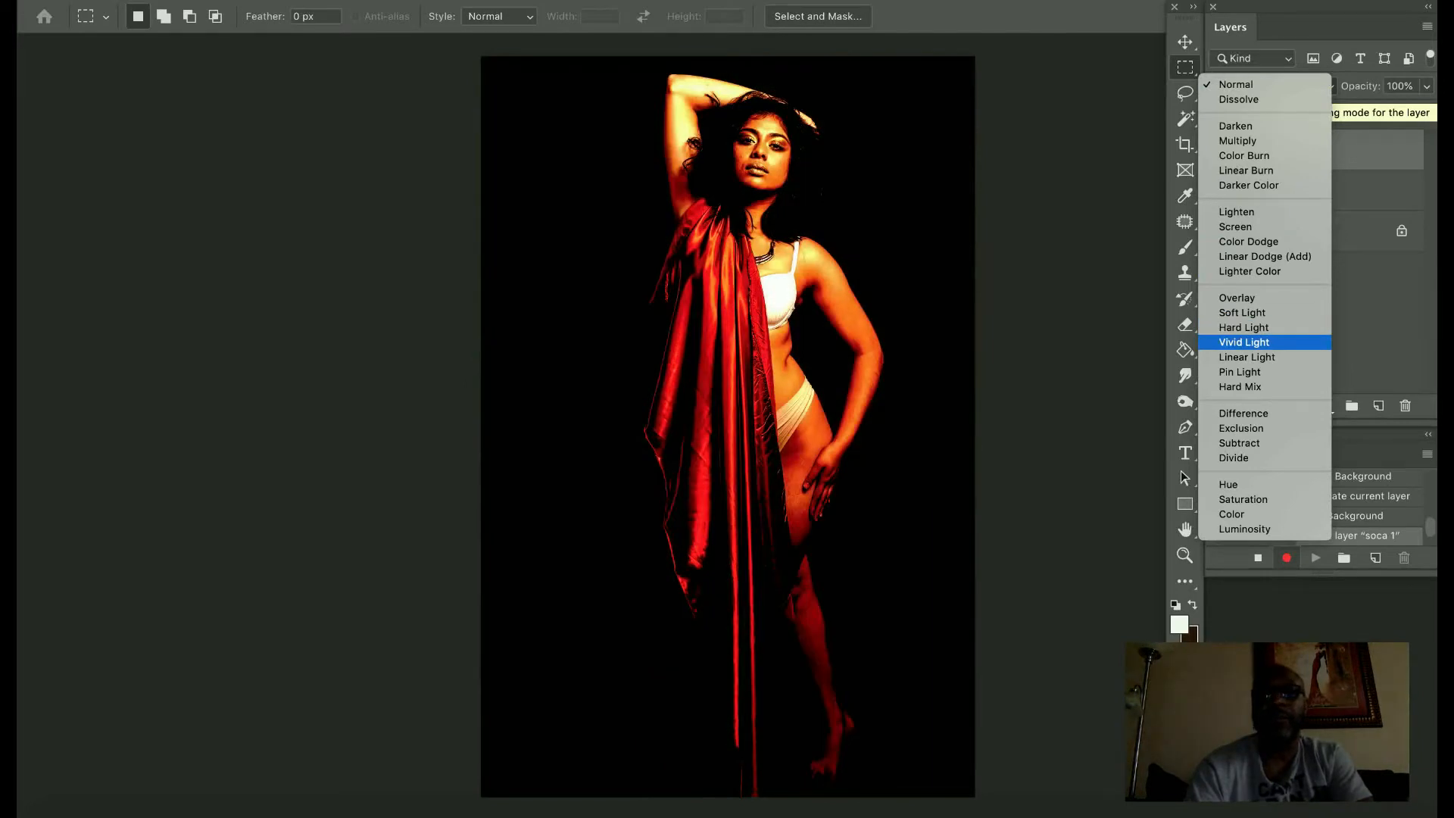
{"action": "key", "text": "Down"}
{"action": "key", "text": "Up"}
{"action": "key", "text": "Down"}
{"action": "key", "text": "Up"}
{"action": "key", "text": "Return"}
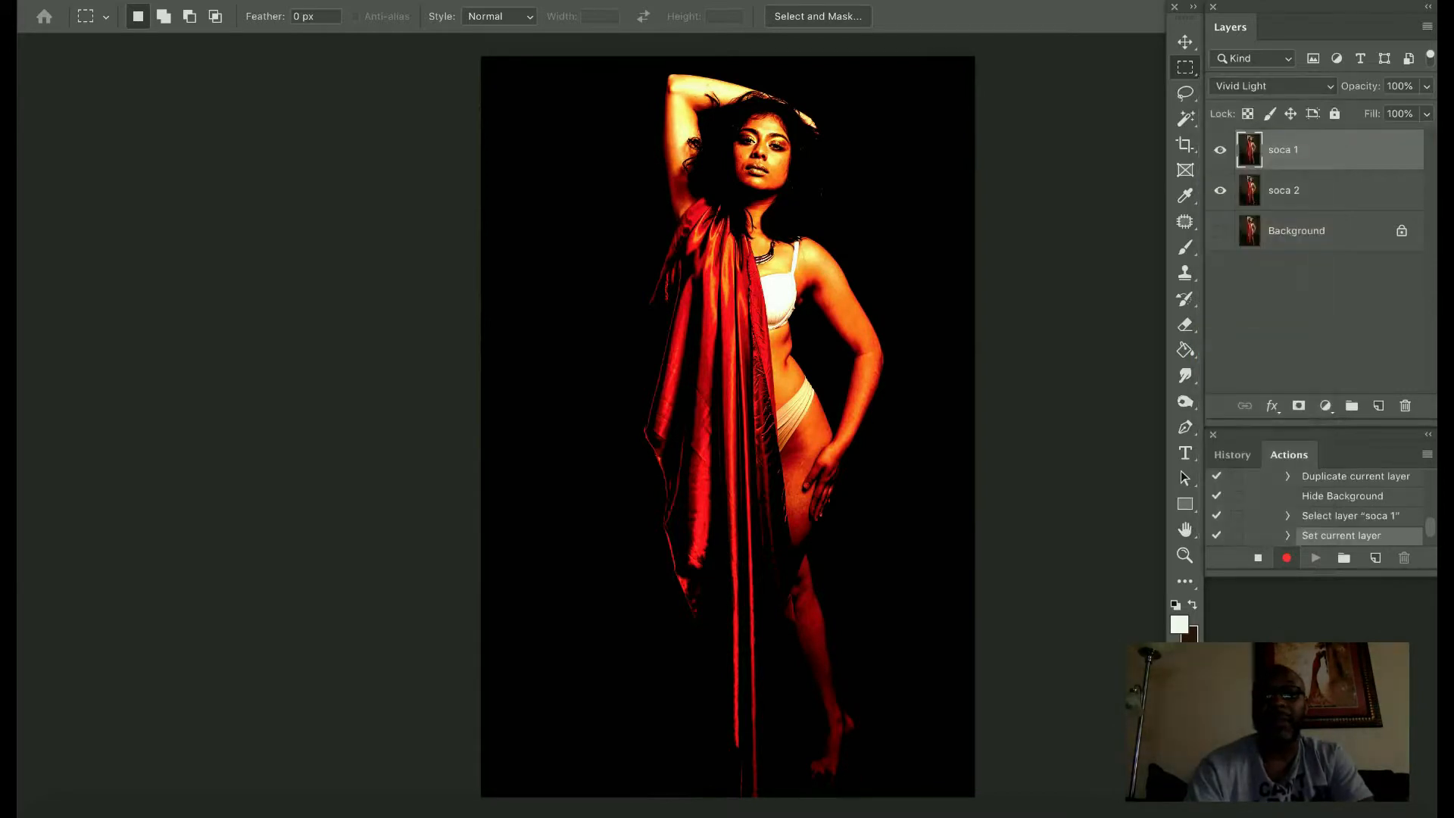
Invert the colors of the "soca 1" layer
{"action": "left_click", "coordinate": [280, 2]}
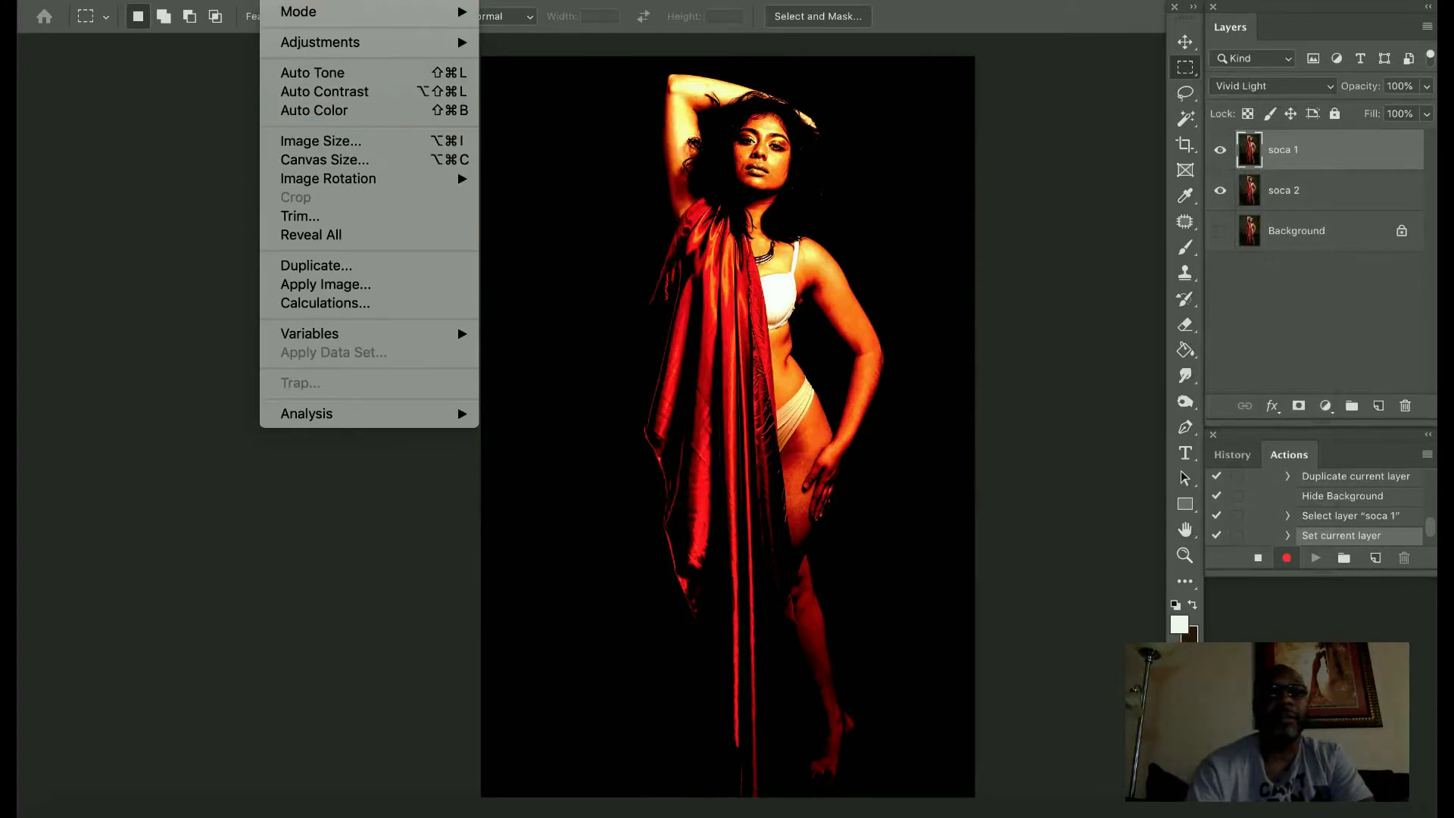
{"action": "mouse_move", "coordinate": [341, 41]}
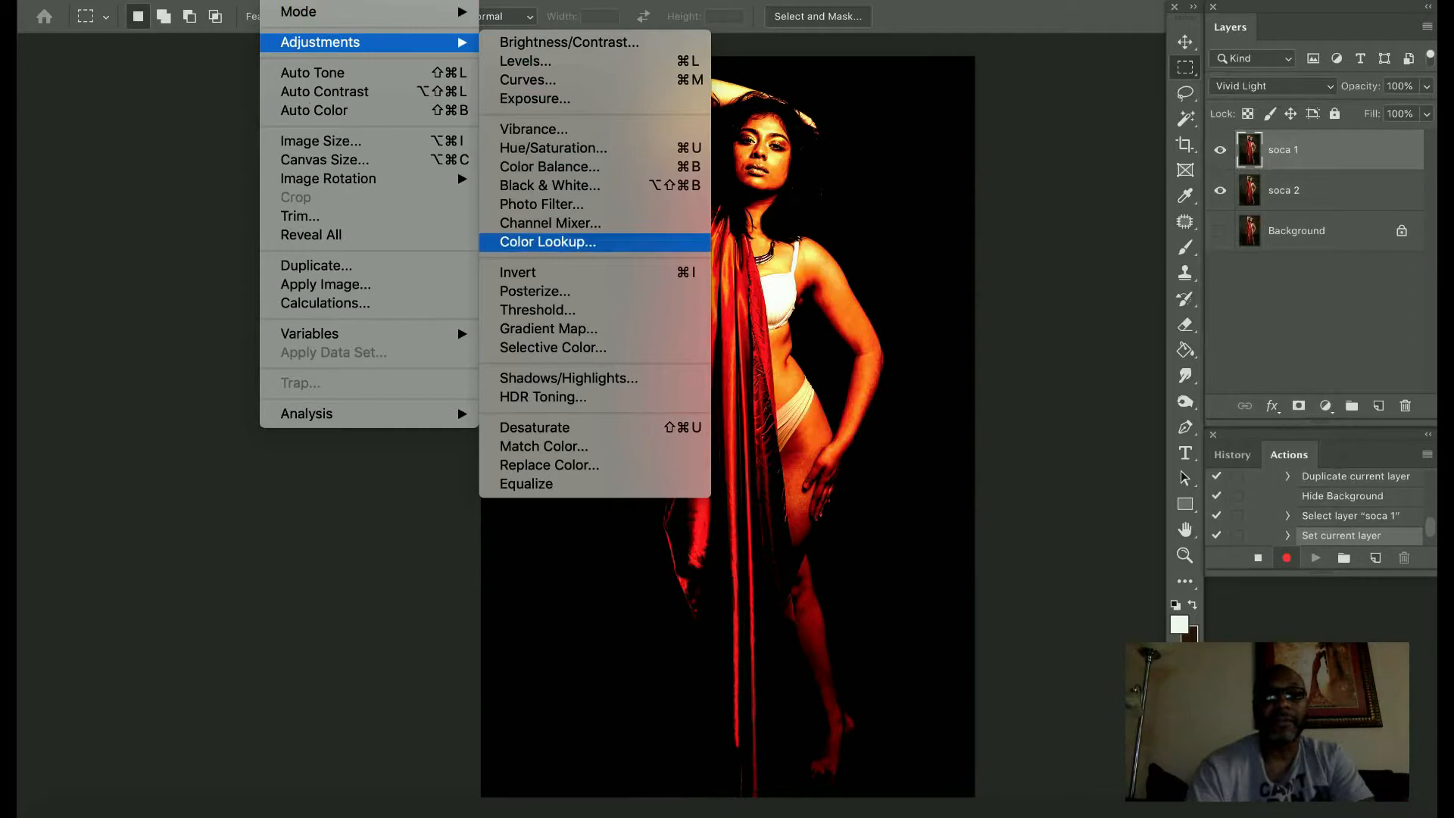
{"action": "left_click", "coordinate": [530, 272]}
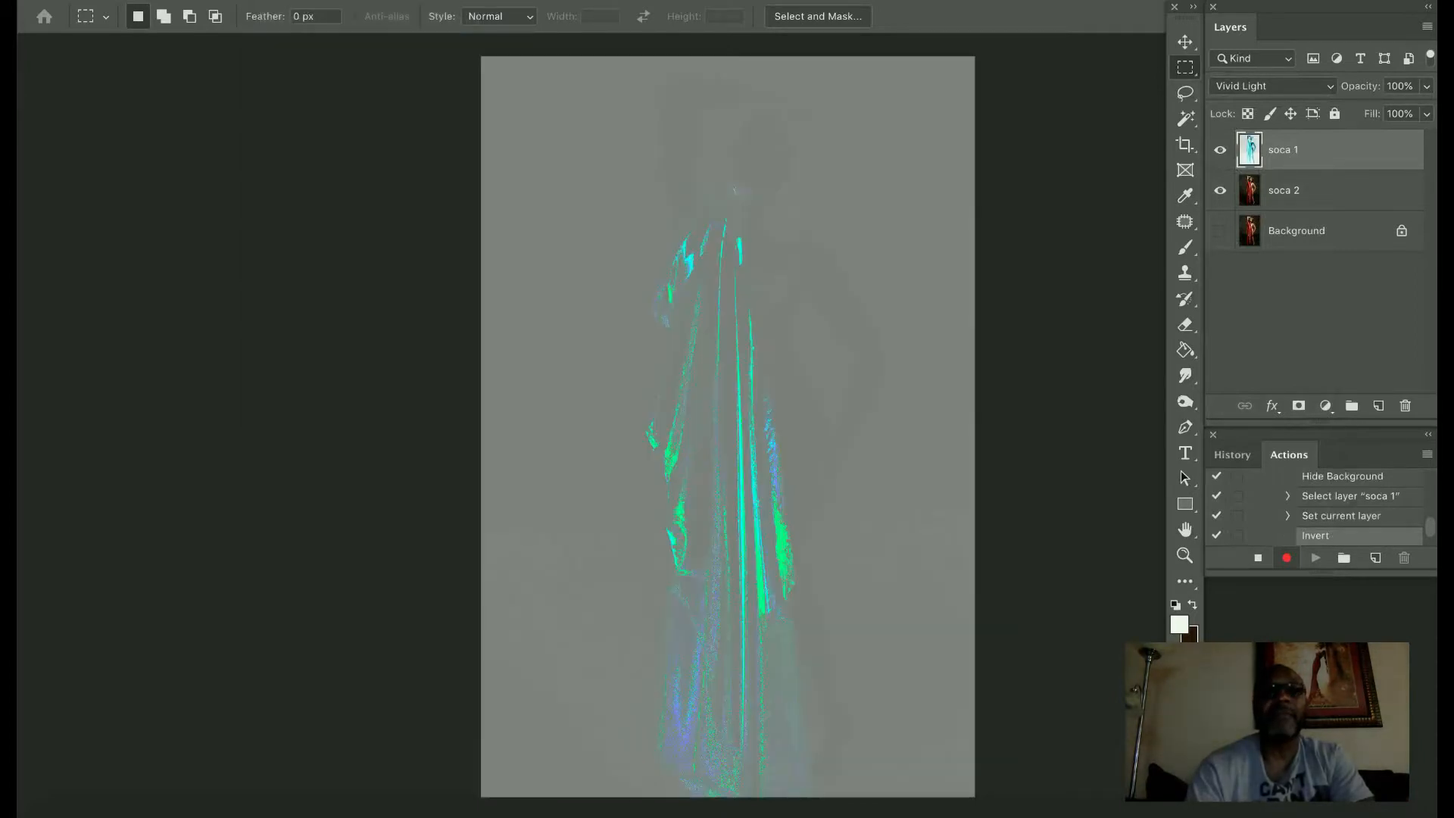
Apply a High Pass filter with a radius of 24.0 pixels to the "soca 1" layer
{"action": "left_click", "coordinate": [498, 0]}
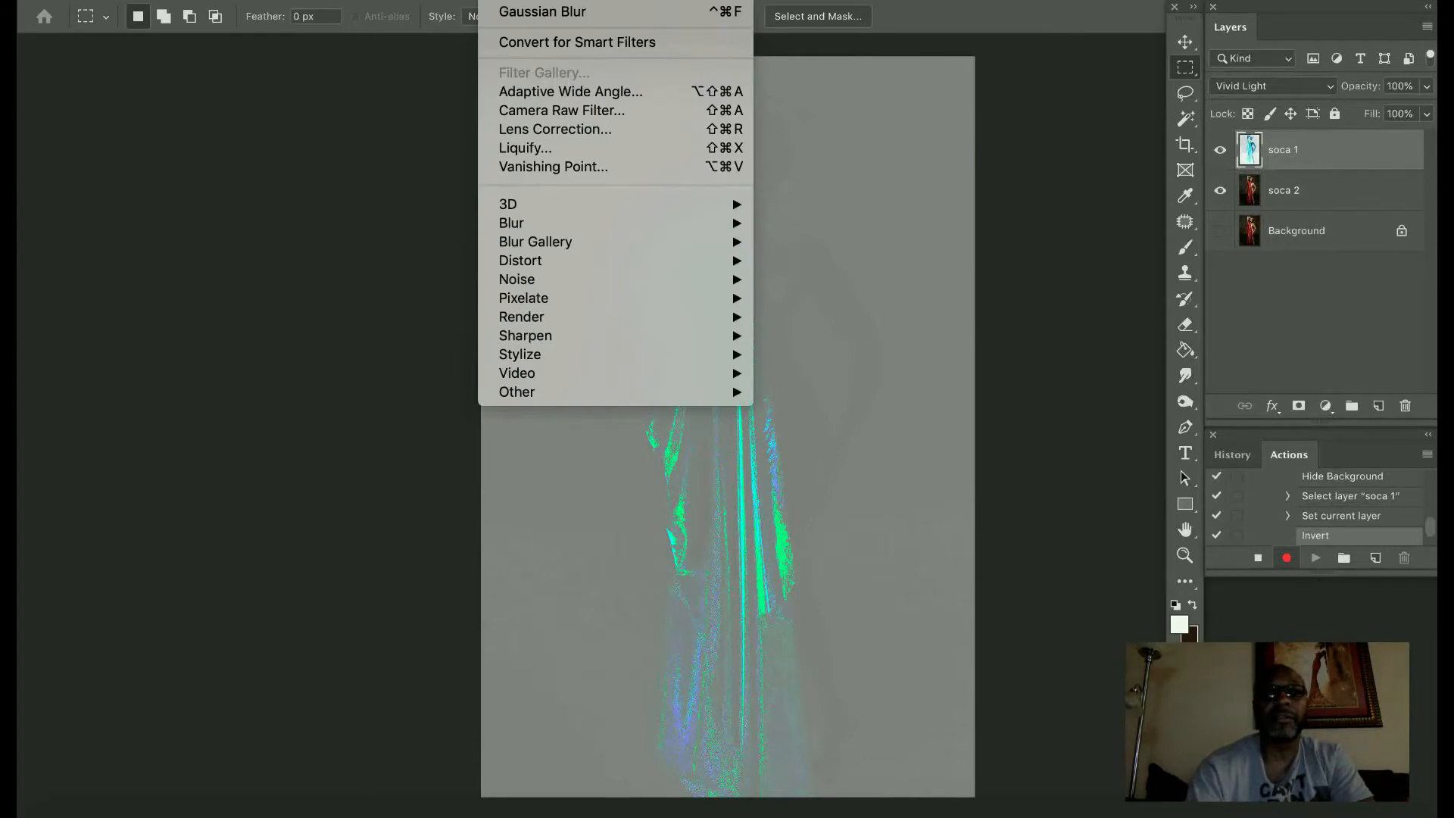
{"action": "mouse_move", "coordinate": [523, 391]}
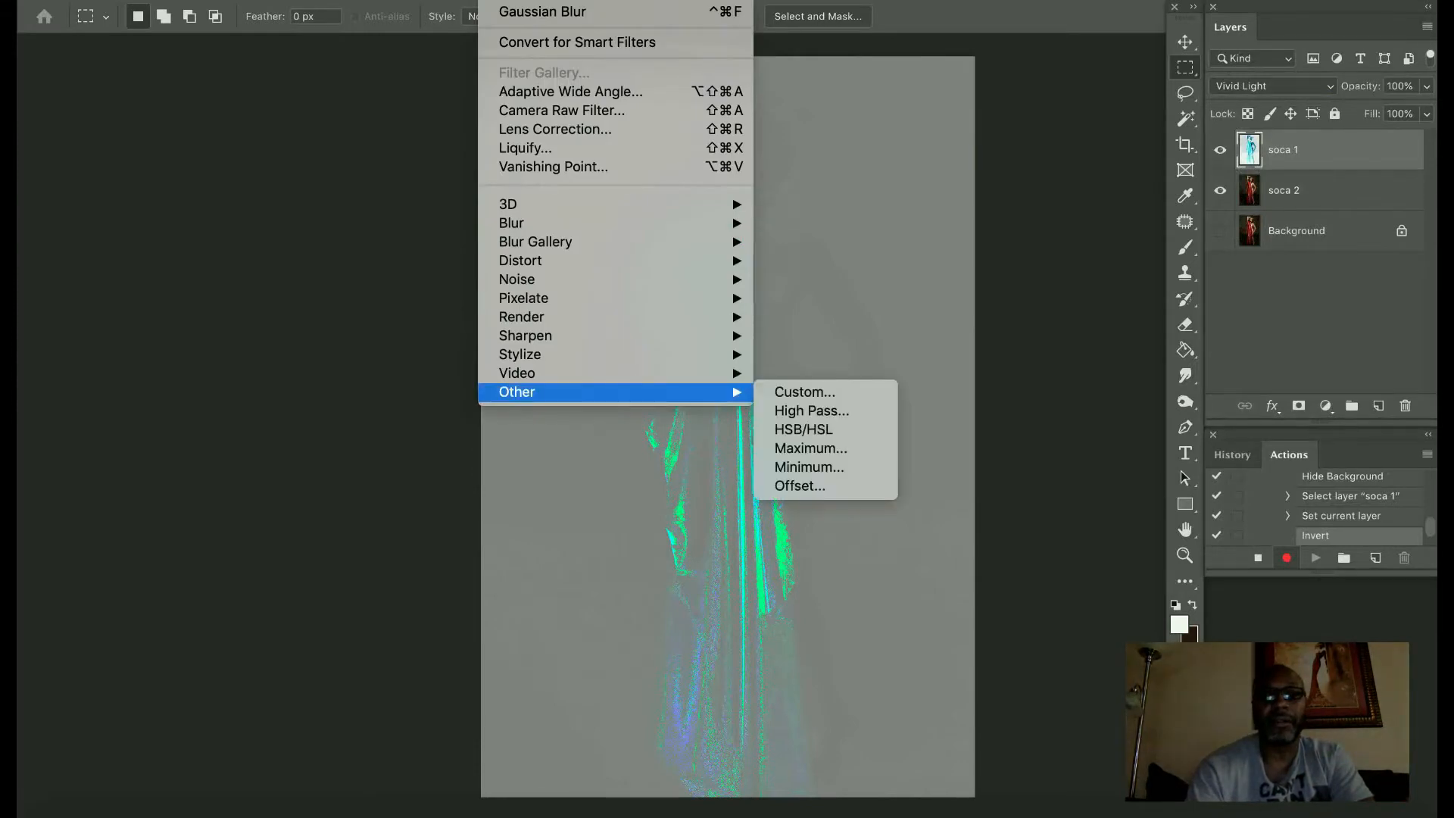
{"action": "left_click", "coordinate": [812, 410]}
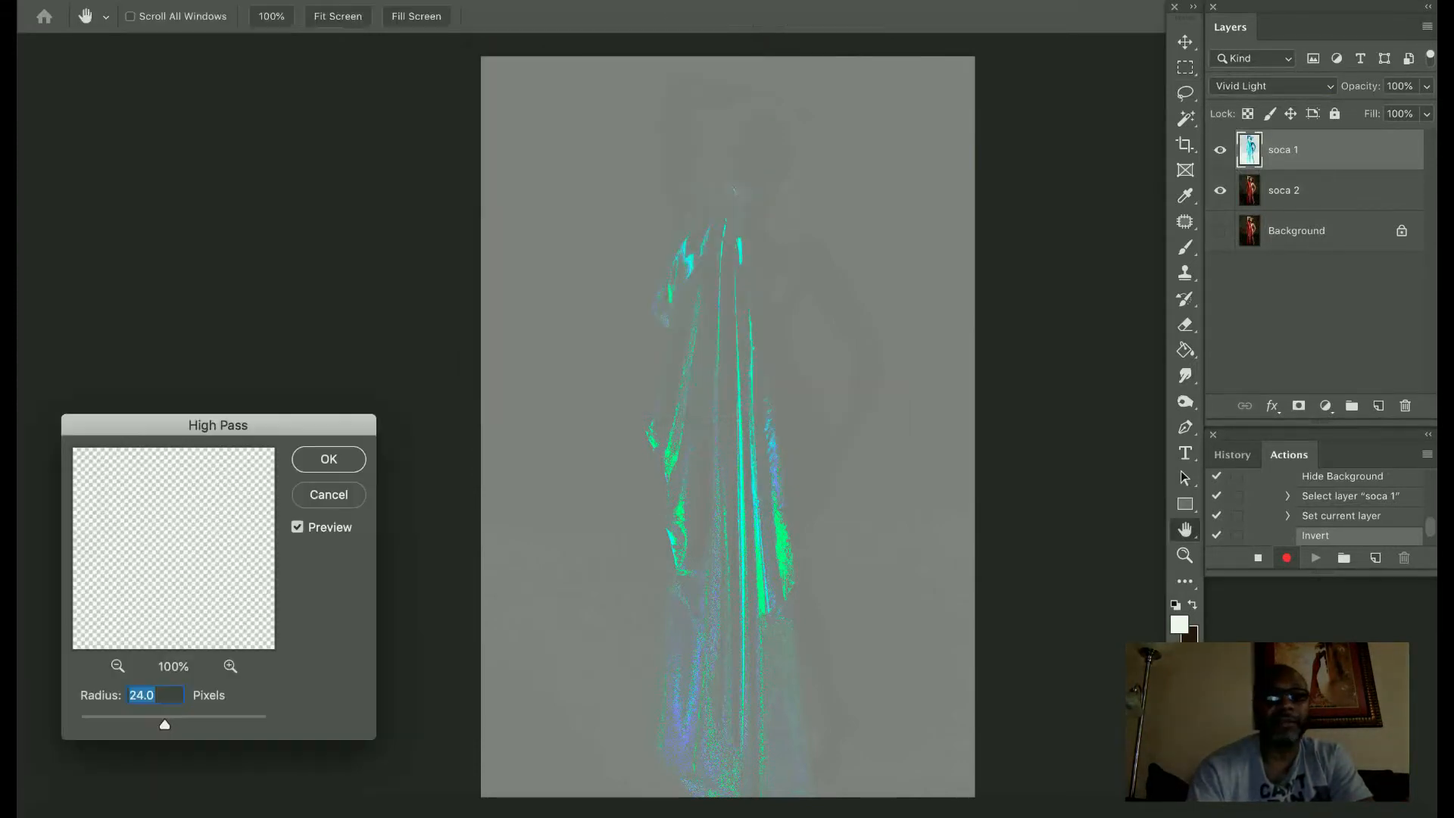
{"action": "left_click_drag", "start_coordinate": [218, 425], "coordinate": [215, 146]}
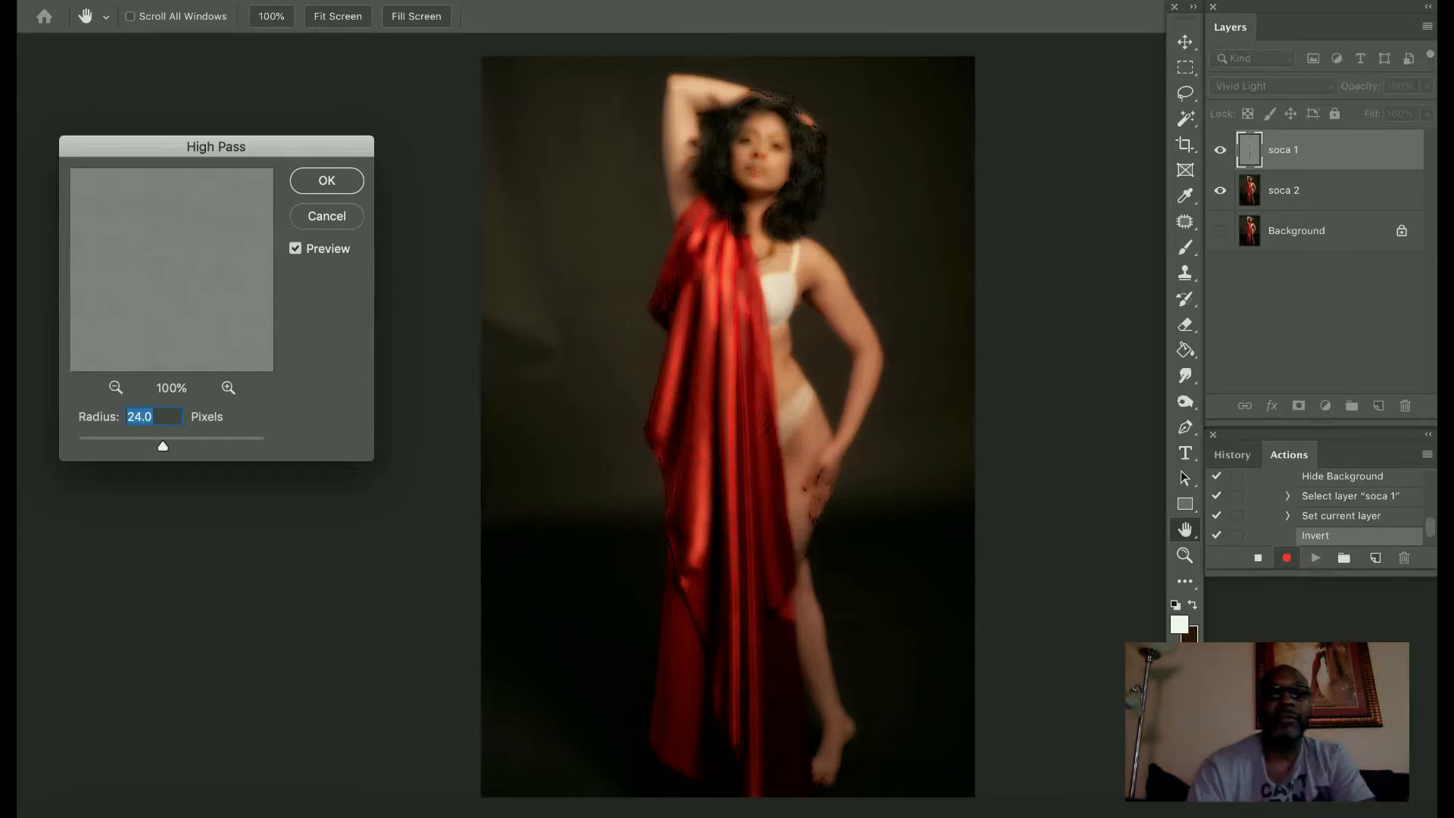
{"action": "key", "text": "Return"}
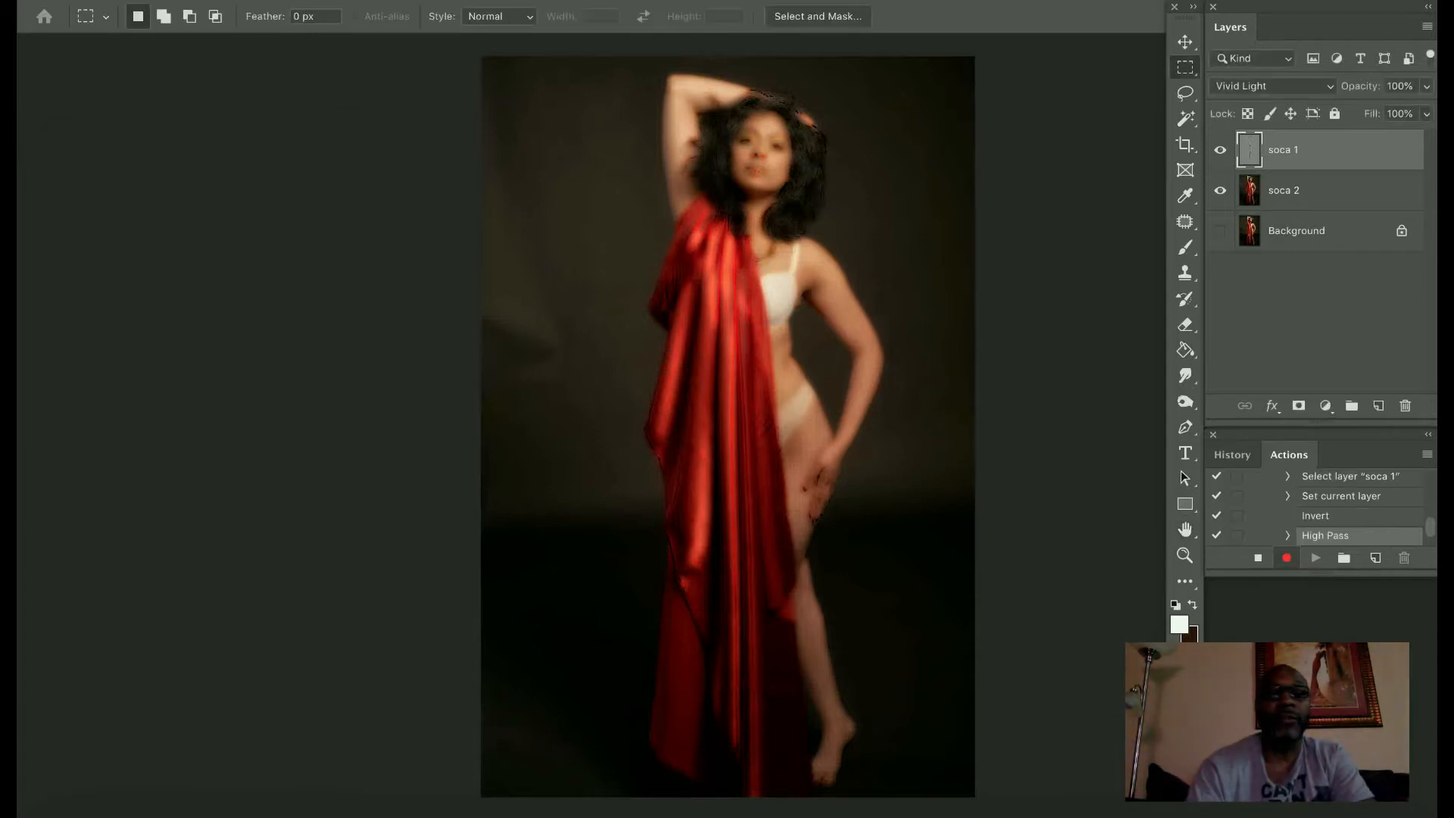
Apply a Gaussian Blur with a radius of 8.0 pixels to the "soca 1" layer
{"action": "left_click", "coordinate": [501, 1]}
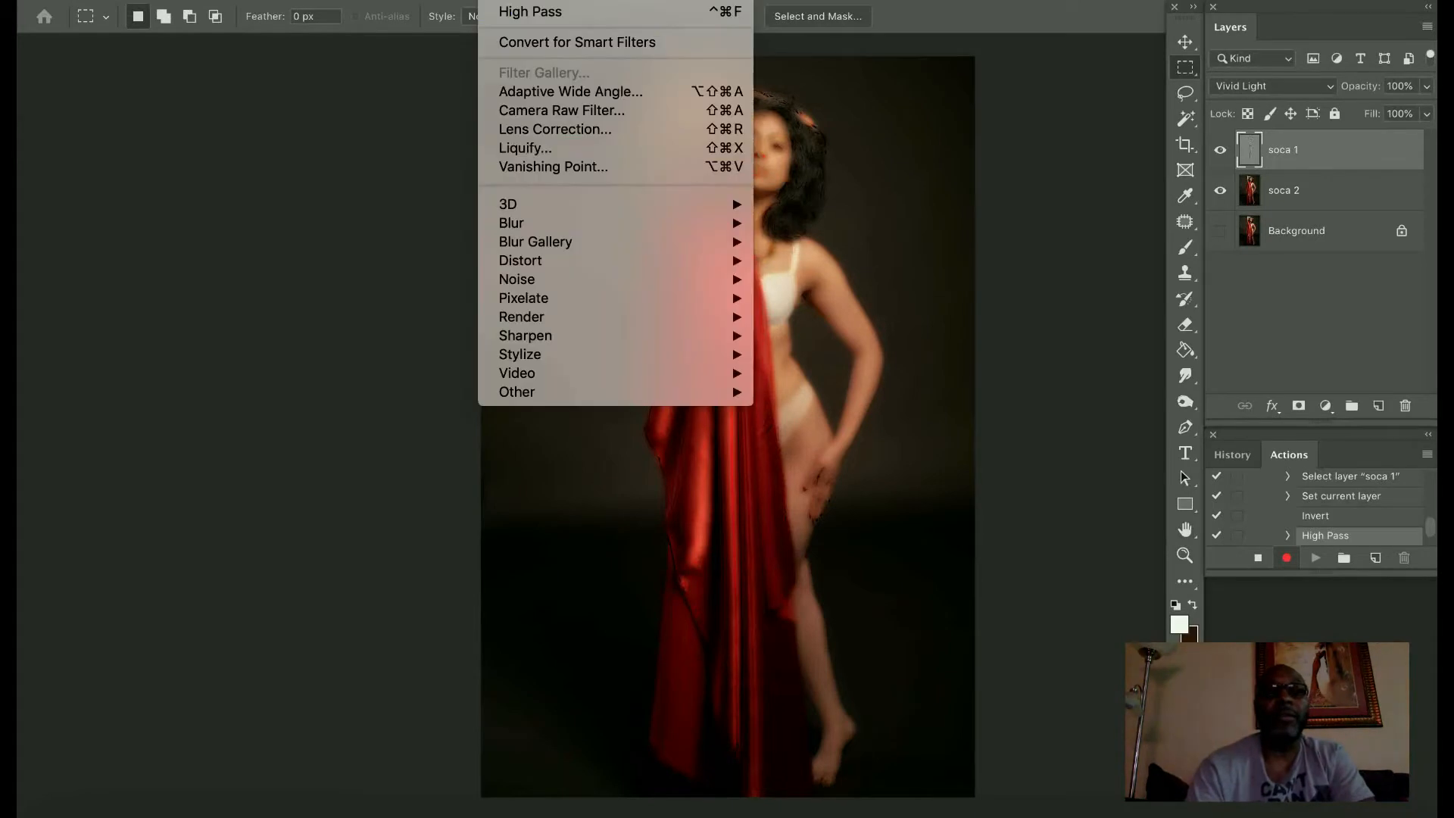
{"action": "mouse_move", "coordinate": [531, 223]}
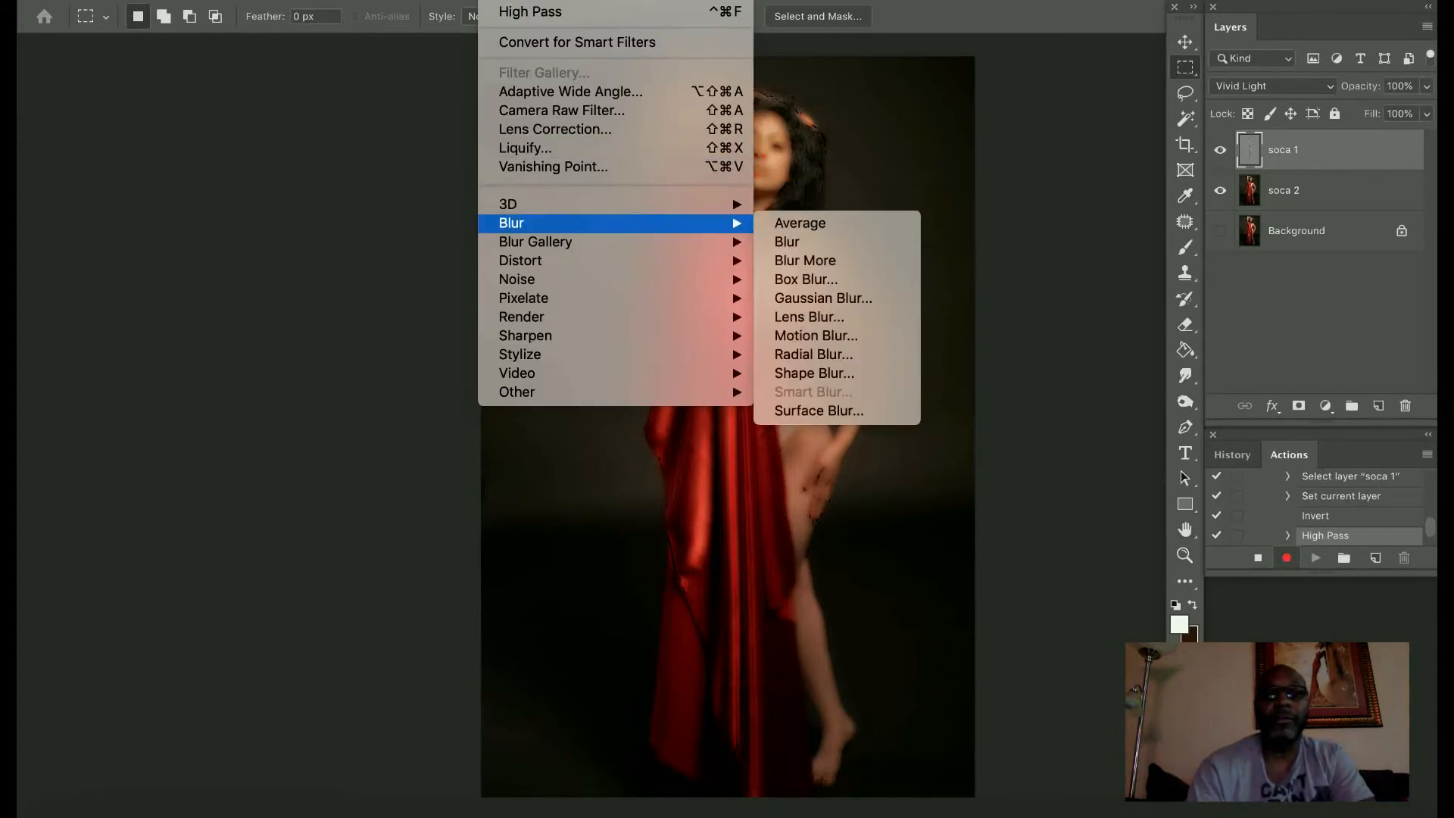
{"action": "left_click", "coordinate": [823, 298]}
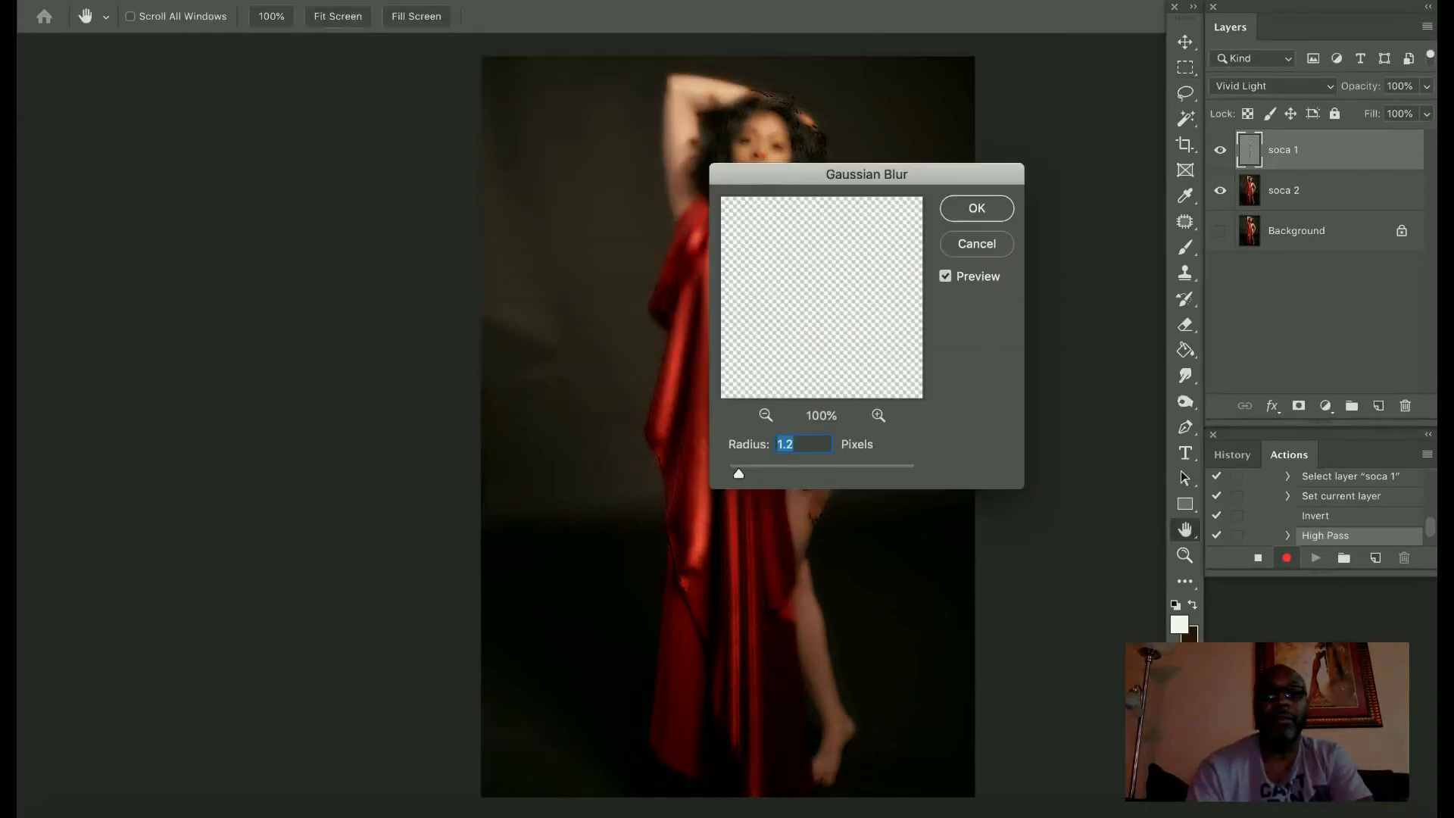
{"action": "left_click_drag", "start_coordinate": [867, 174], "coordinate": [300, 157]}
{"action": "left_click_drag", "start_coordinate": [173, 457], "coordinate": [226, 458]}
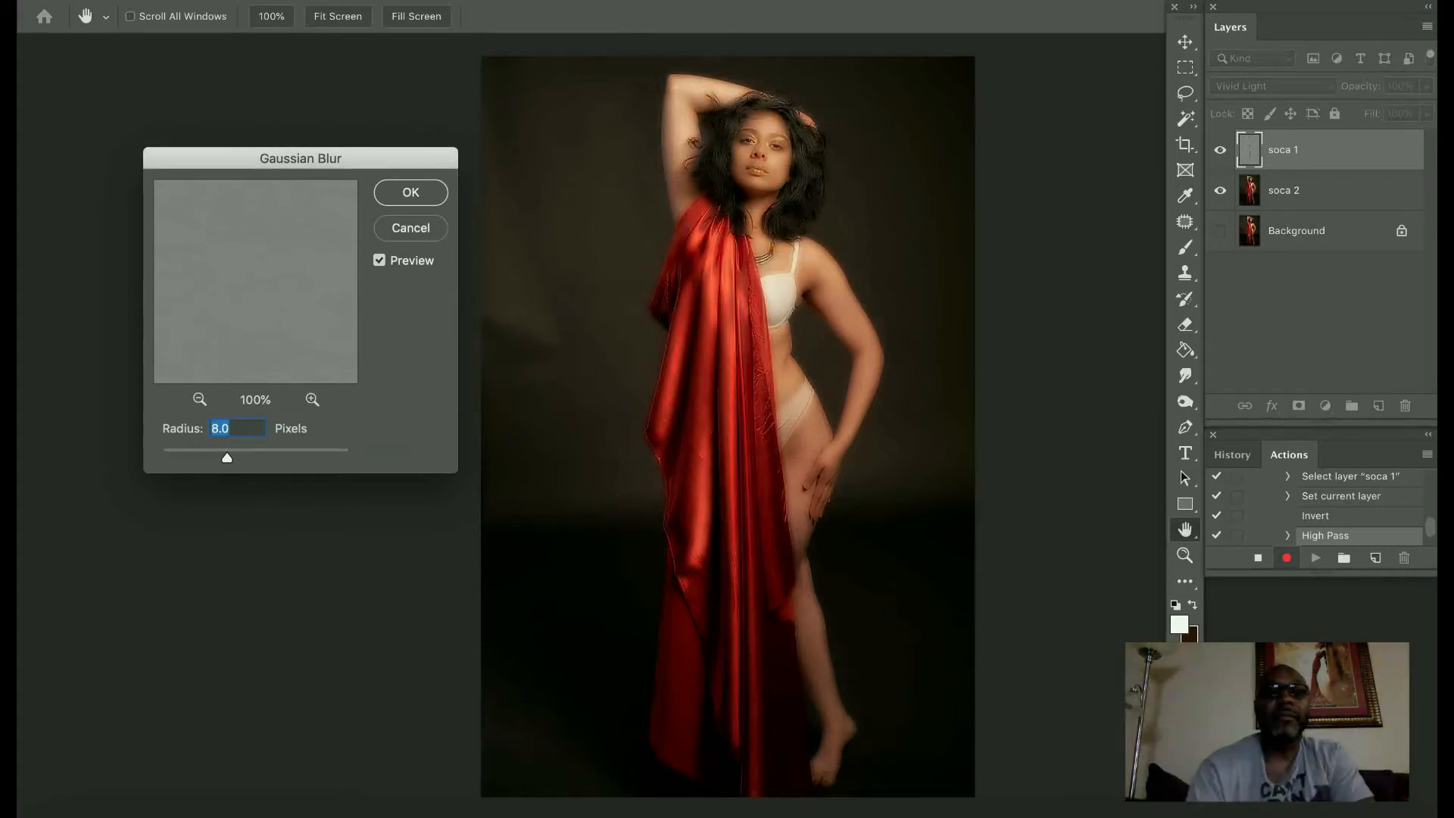
{"action": "key", "text": "Return"}
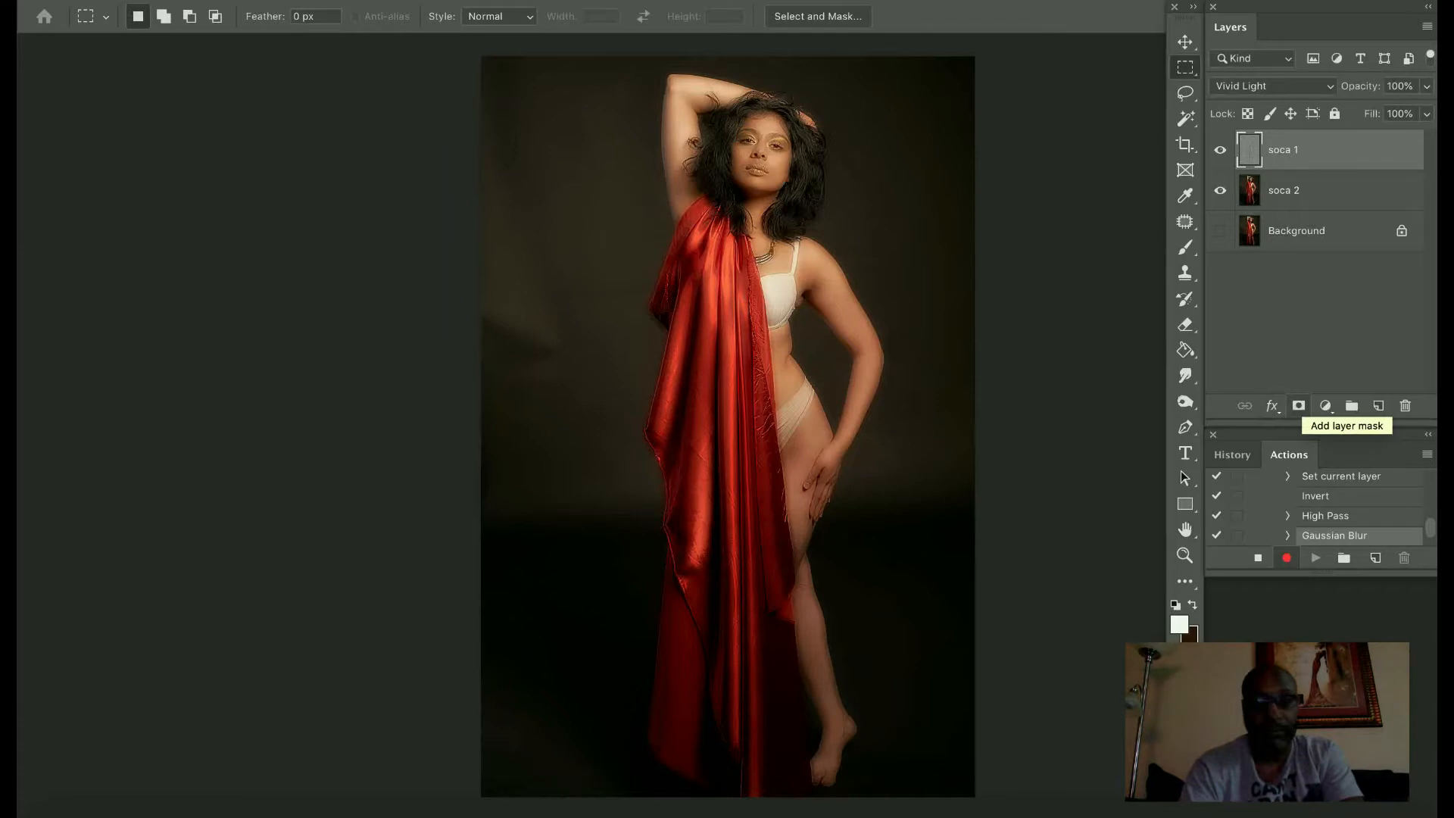
Add a black layer mask to "soca 1" and create a new Normal-mode layer named "soca skin 1" above it
{"action": "left_click", "coordinate": [1298, 405], "text": "alt"}
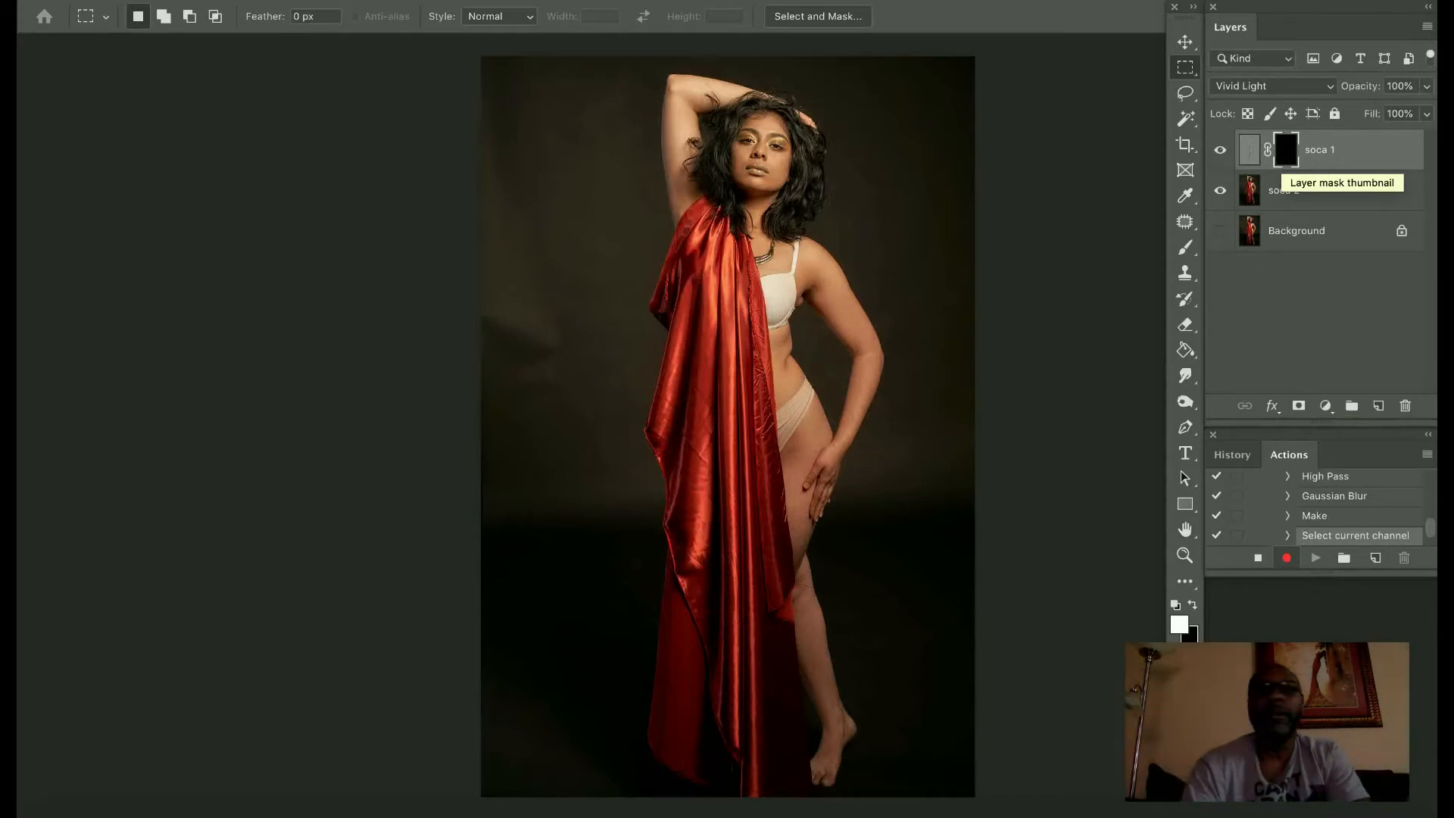
{"action": "left_click", "coordinate": [337, 2]}
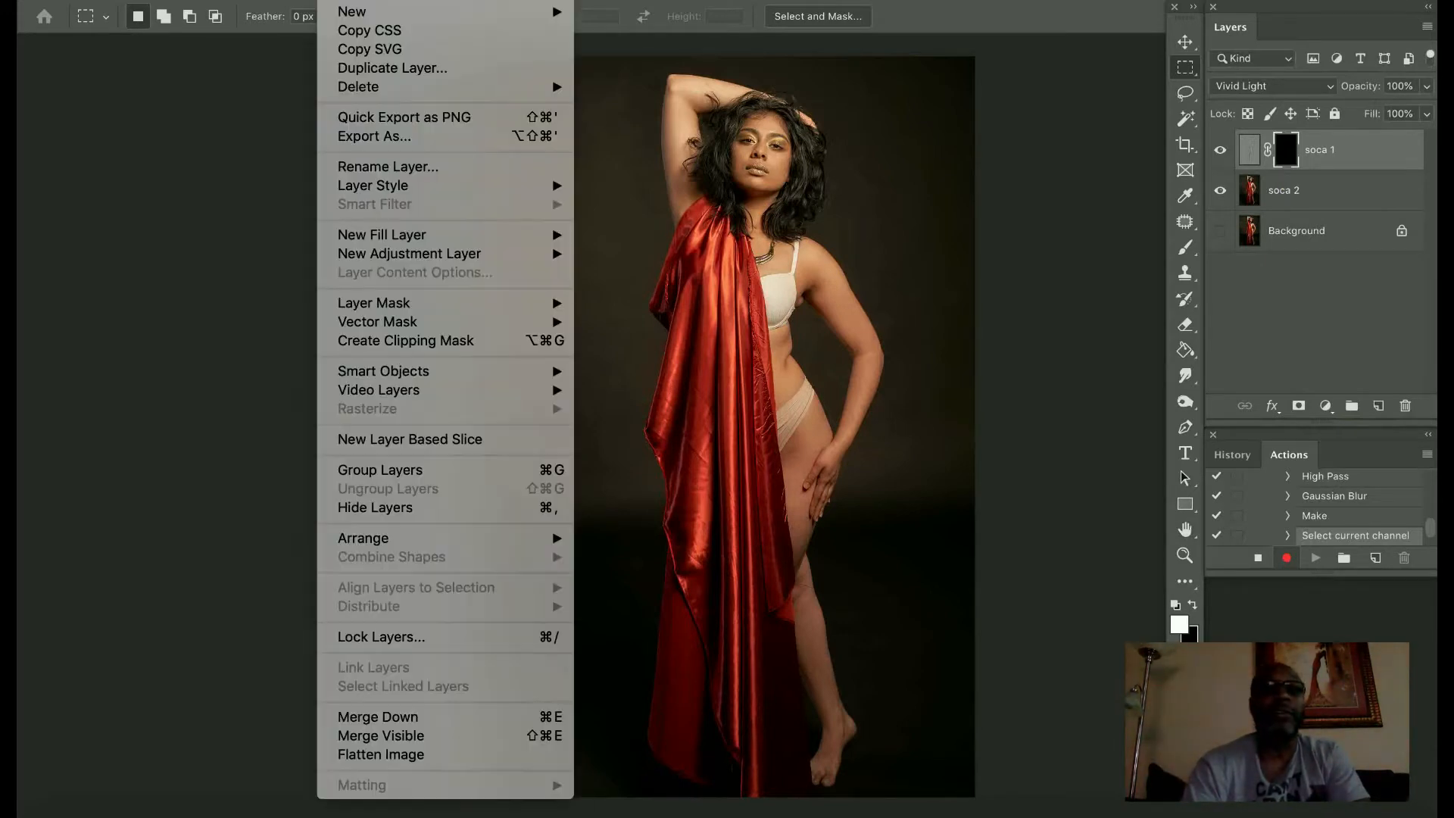
{"action": "mouse_move", "coordinate": [444, 11]}
{"action": "left_click", "coordinate": [618, 17]}
{"action": "type", "text": "soca skin 1"}
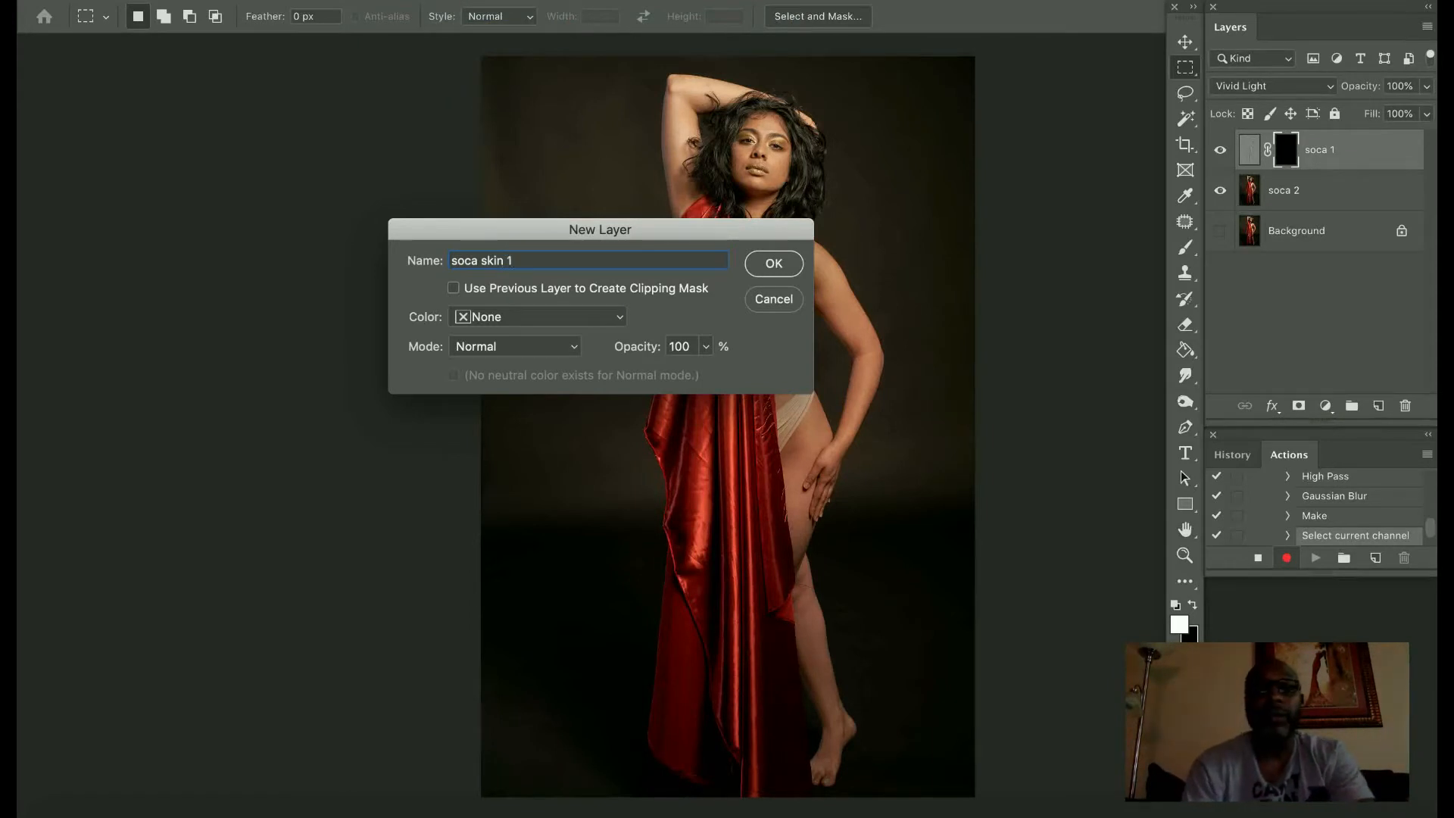
{"action": "key", "text": "Return"}
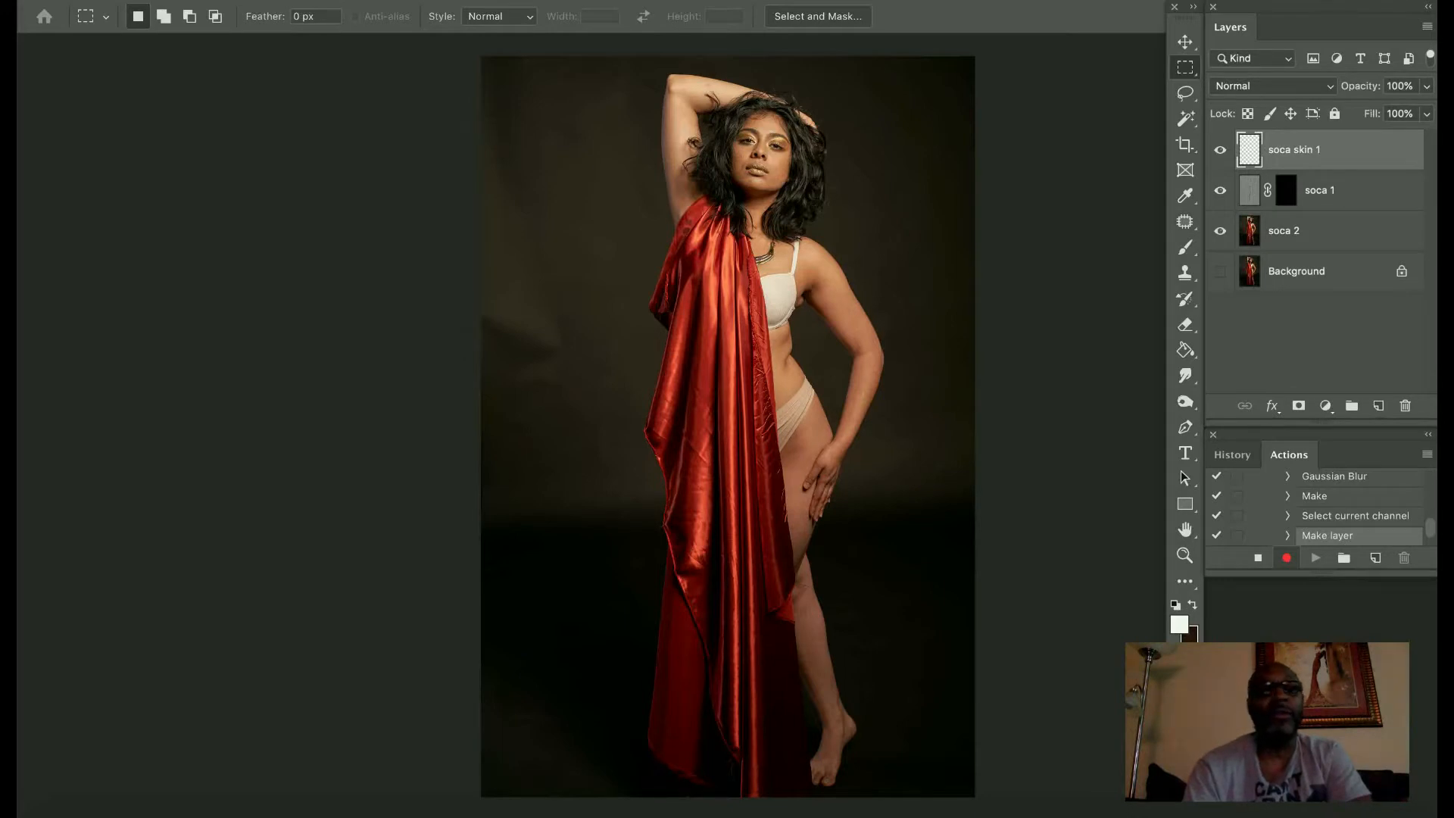
Create a new Normal-mode layer named "soca hair 1" above "soca skin 1" and stop recording the action
{"action": "left_click", "coordinate": [337, 1]}
{"action": "mouse_move", "coordinate": [352, 11]}
{"action": "left_click", "coordinate": [617, 17]}
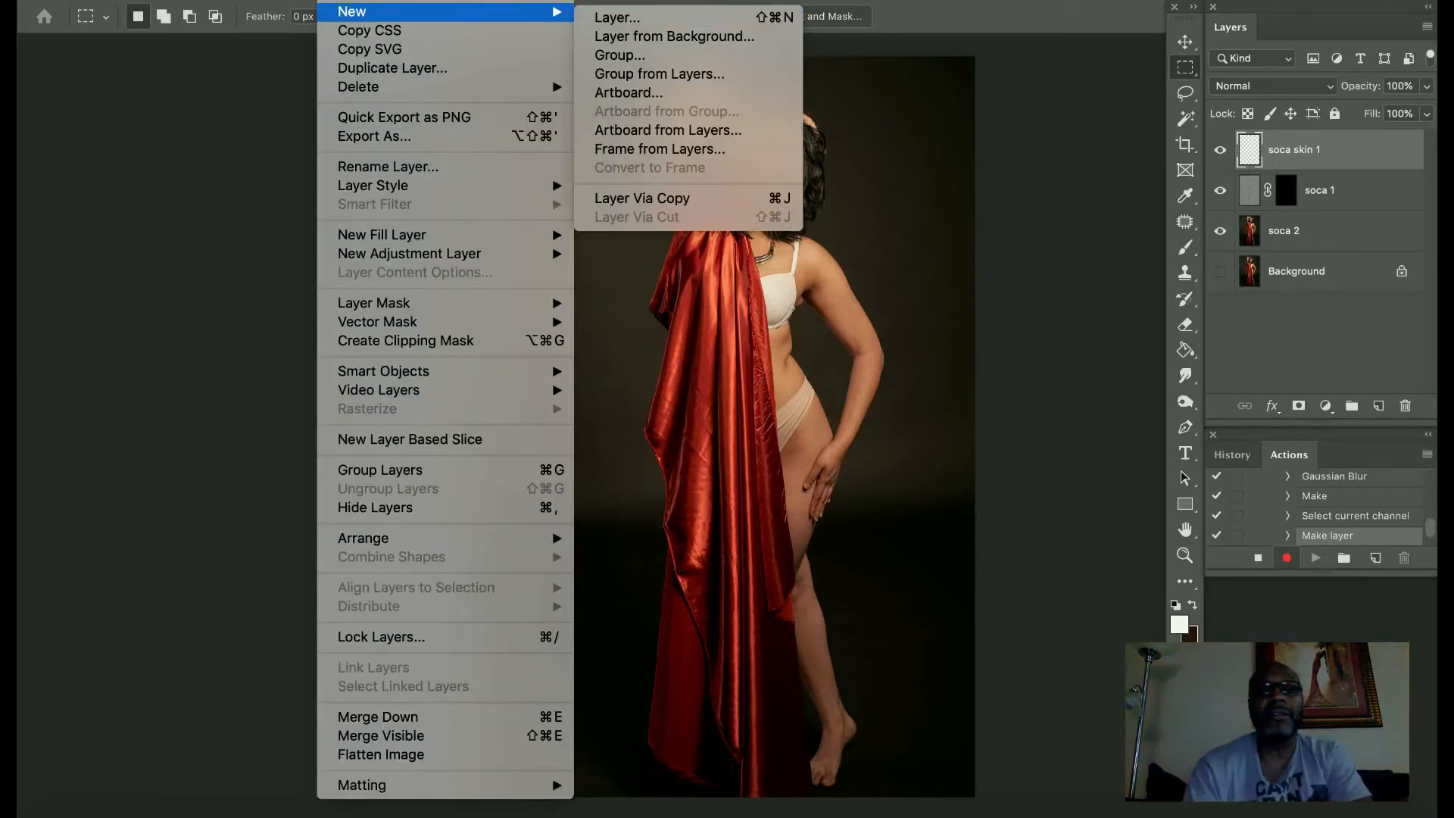
{"action": "type", "text": "soc"}
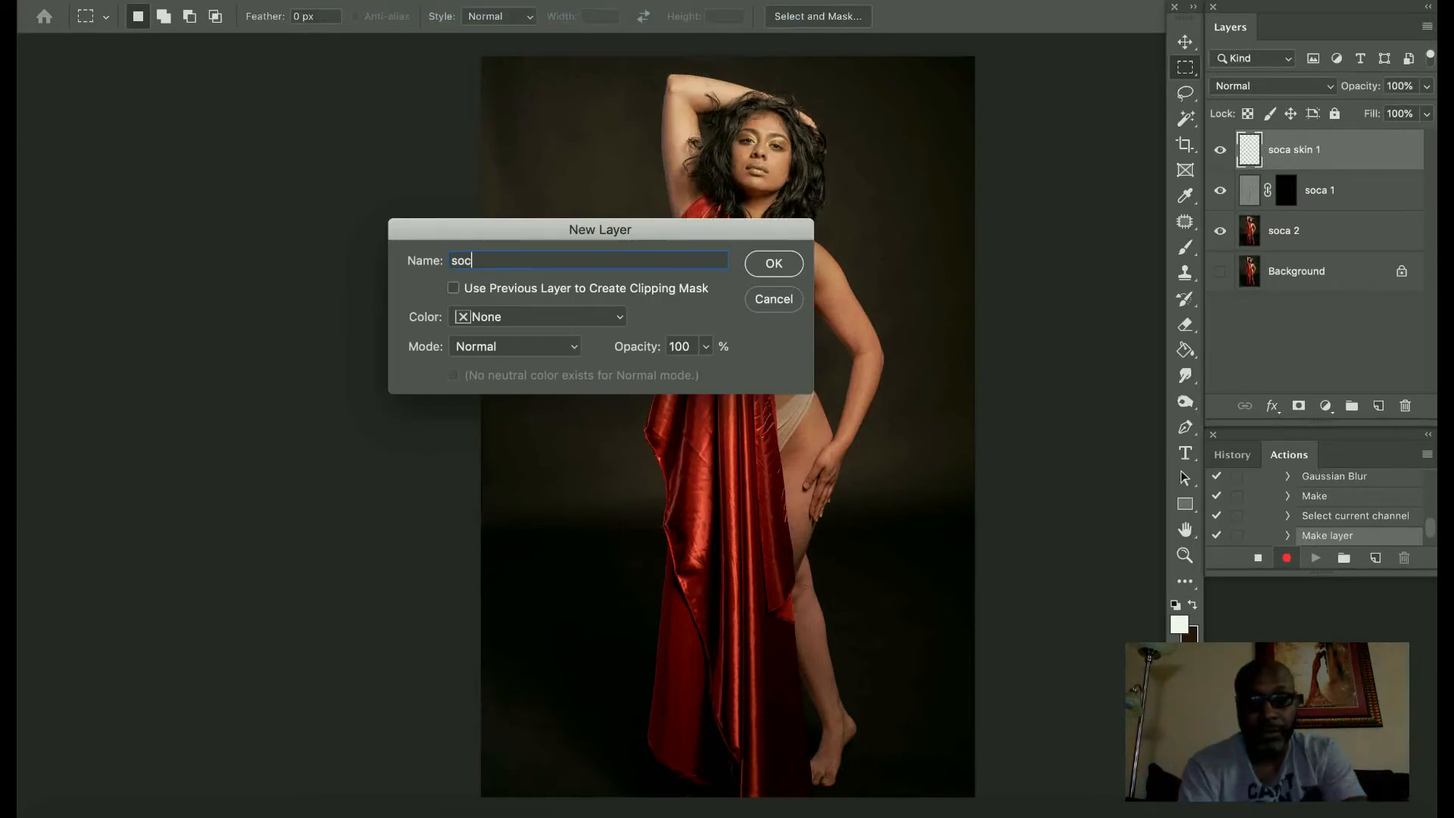
{"action": "type", "text": "a hair "}
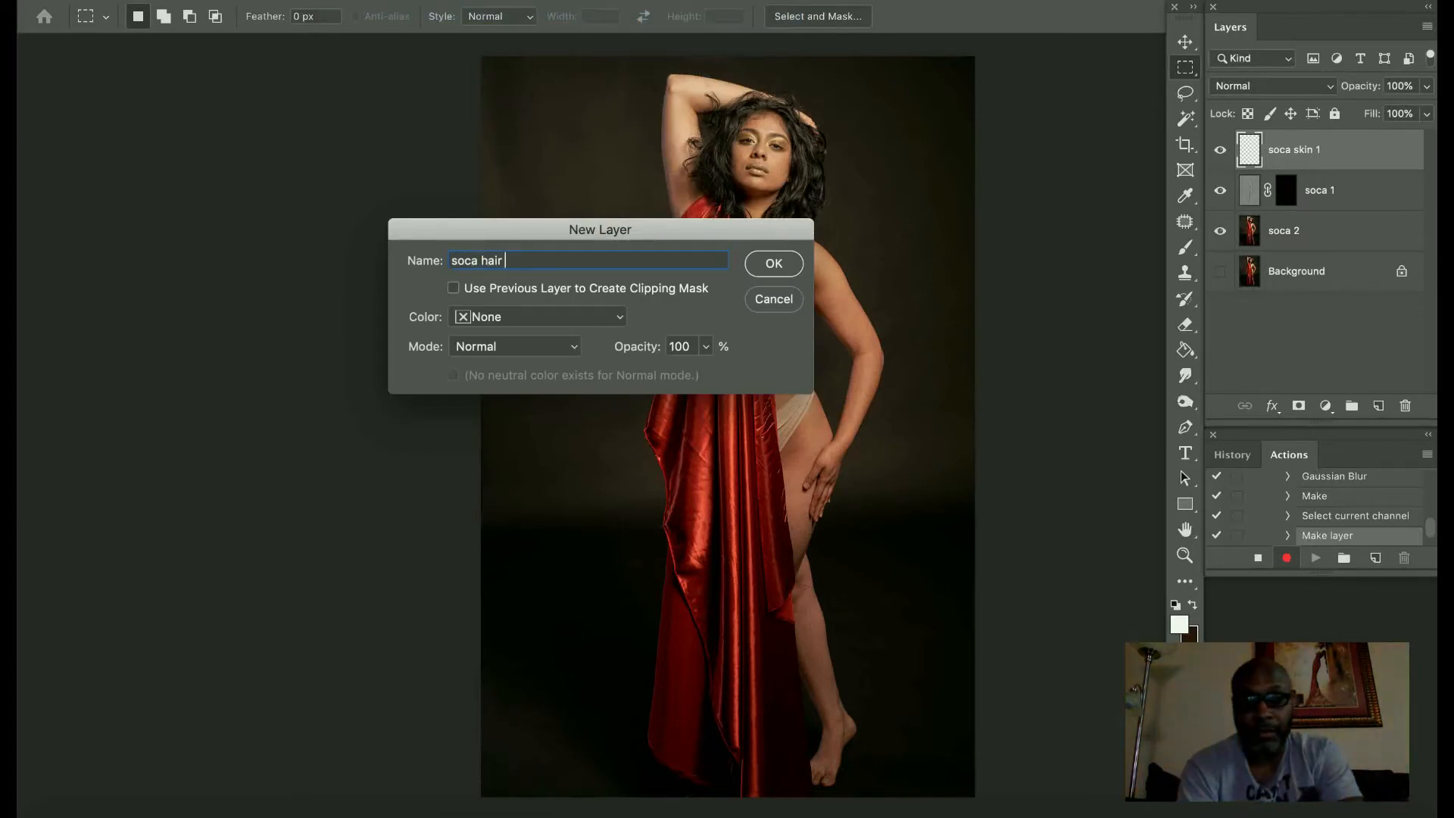
{"action": "type", "text": "1"}
{"action": "key", "text": "Return"}
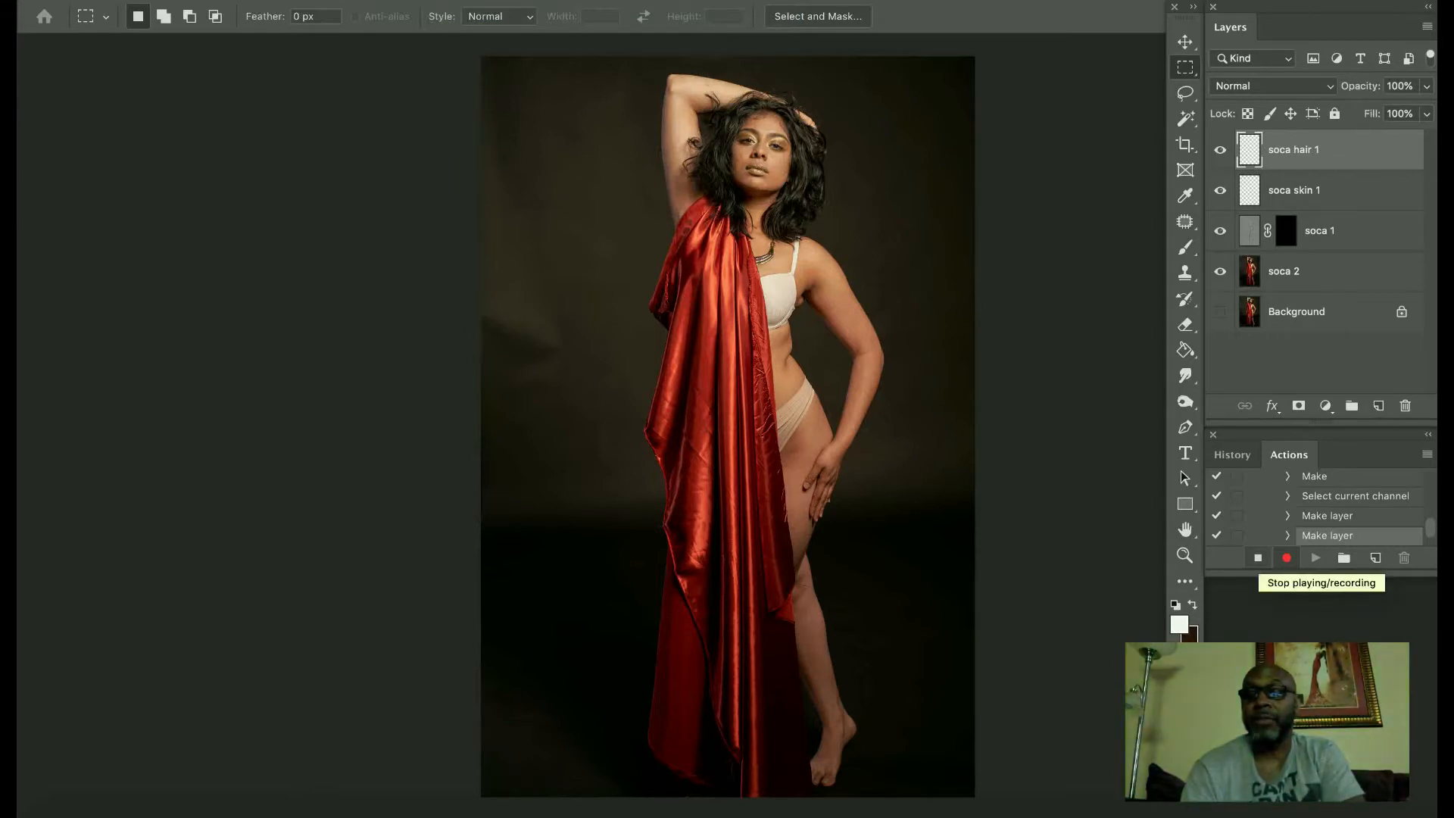
{"action": "left_click", "coordinate": [1258, 557]}
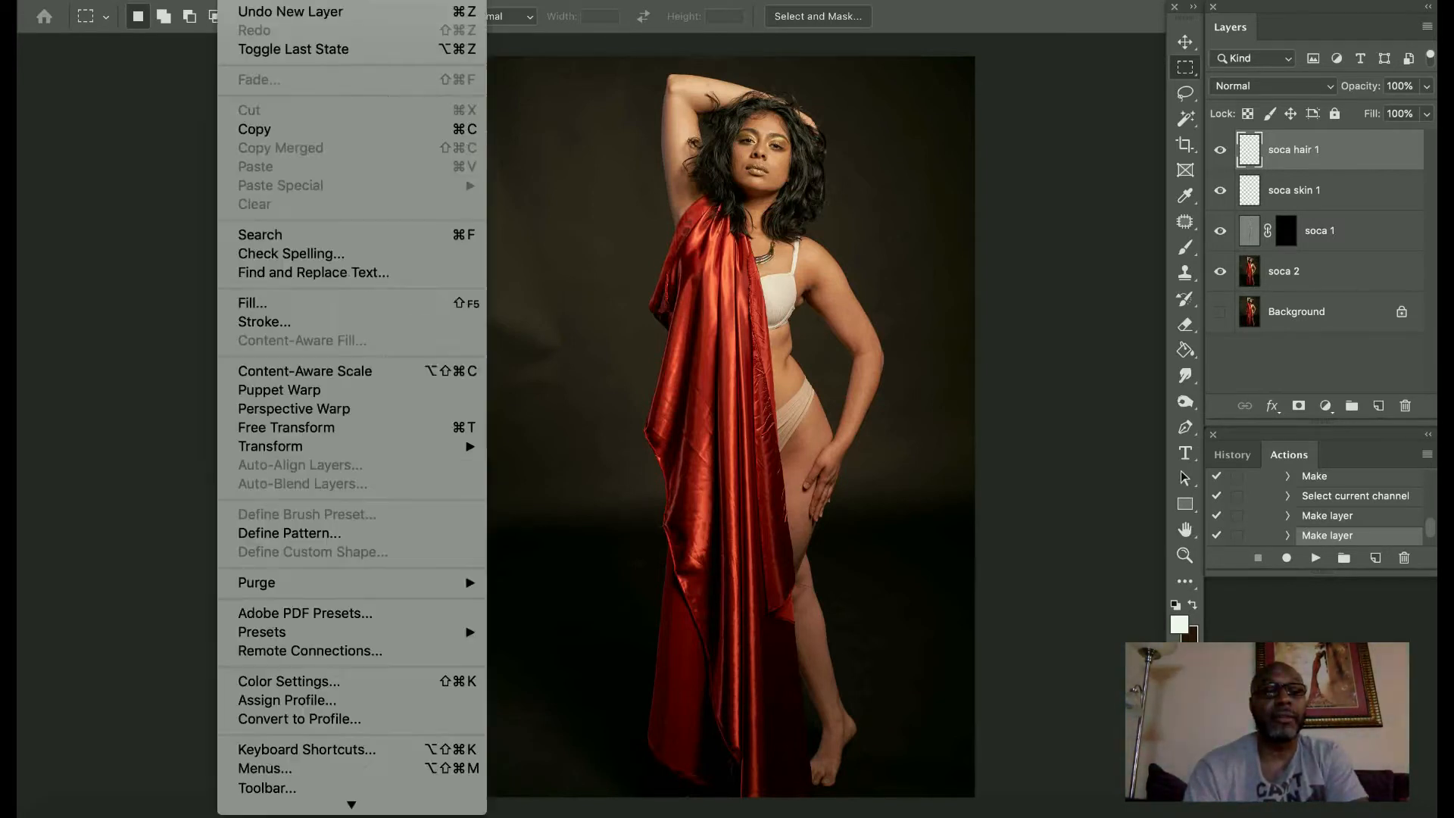
Duplicate the image with all its layers as "soca copy 1"
{"action": "left_click", "coordinate": [316, 265]}
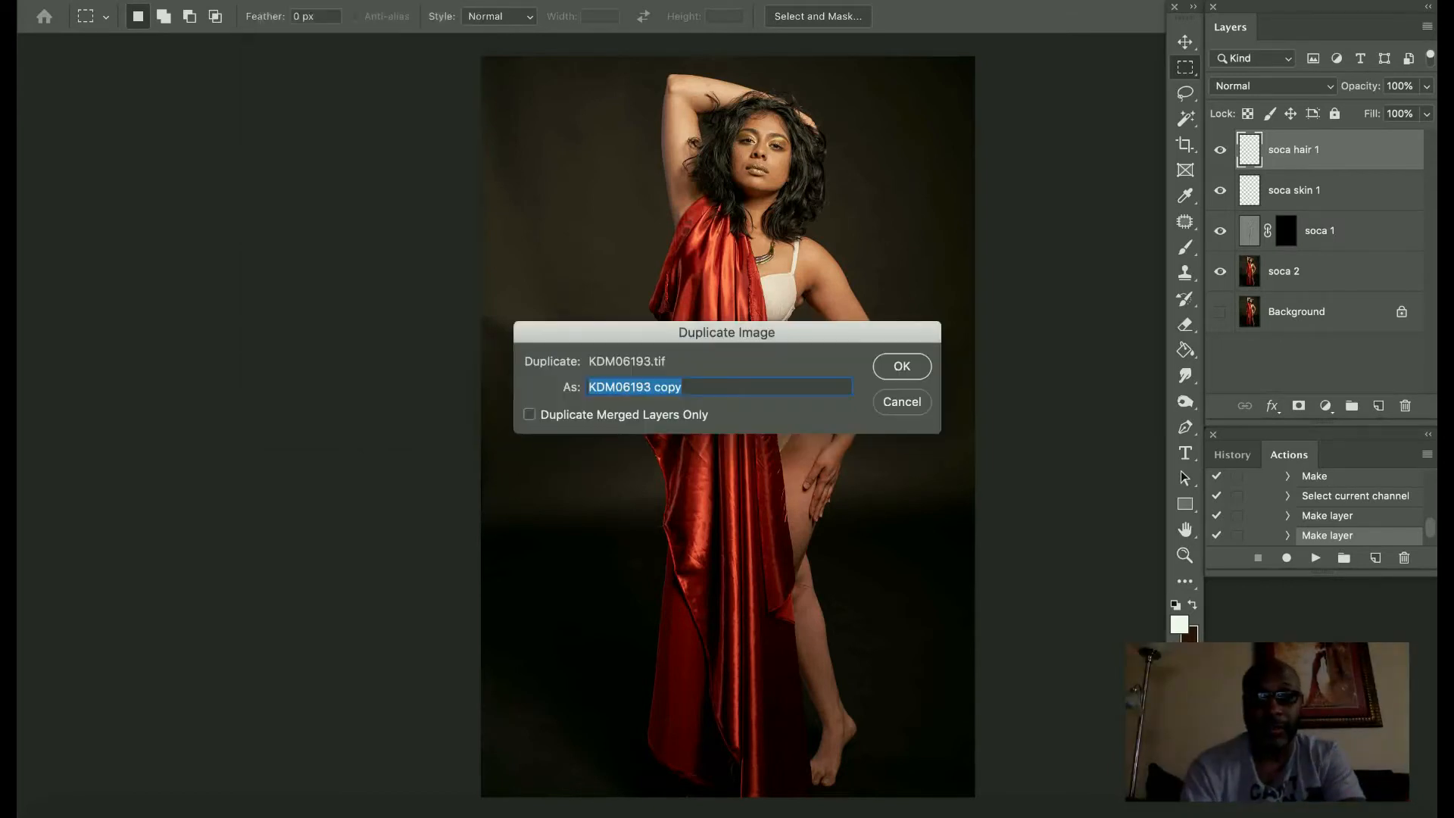
{"action": "type", "text": "soca copy 1"}
{"action": "key", "text": "Return"}
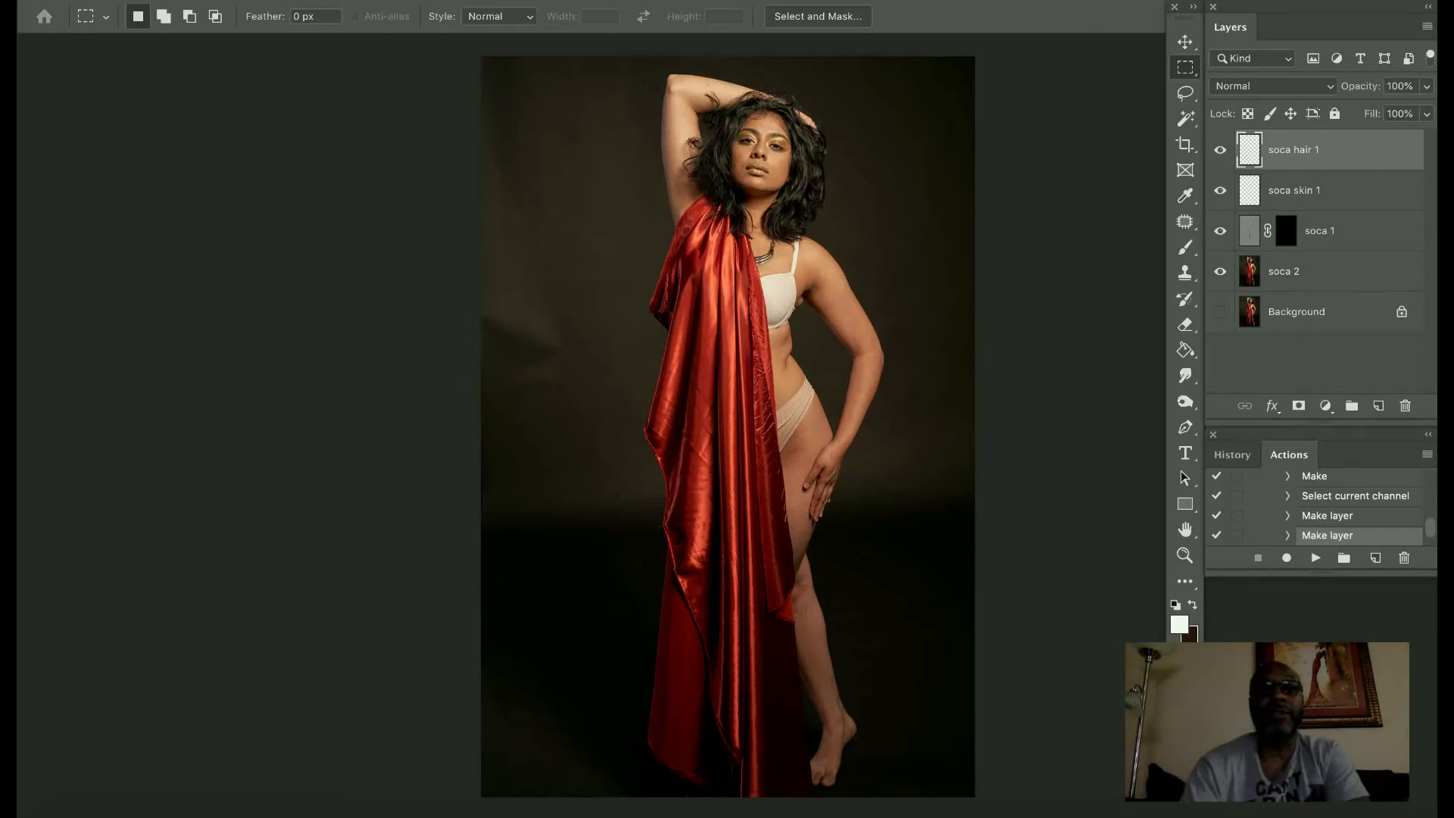
Change the screen mode to Standard Screen Mode
{"action": "left_click", "coordinate": [583, 2]}
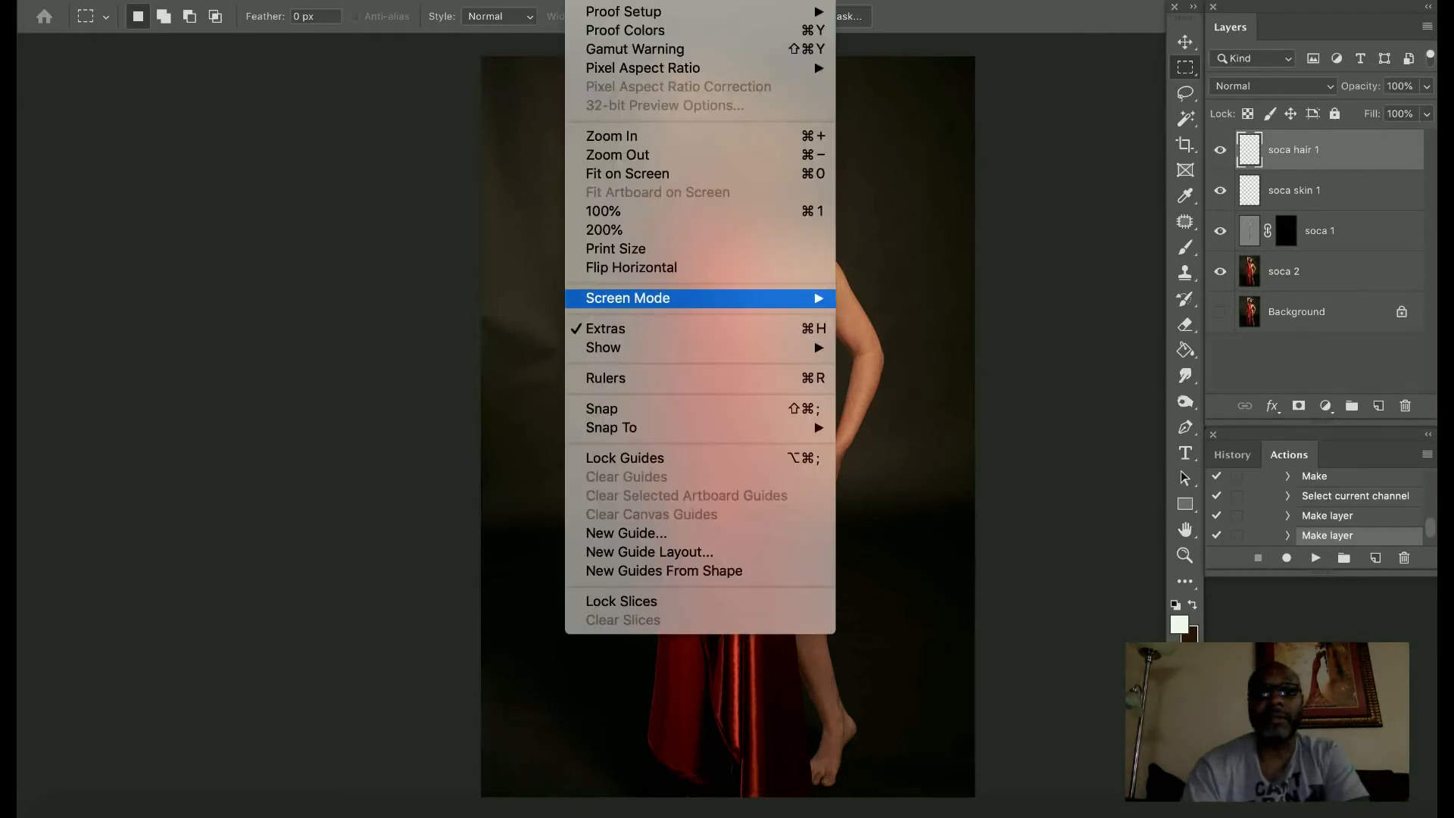
{"action": "mouse_move", "coordinate": [757, 297]}
{"action": "left_click", "coordinate": [909, 298]}
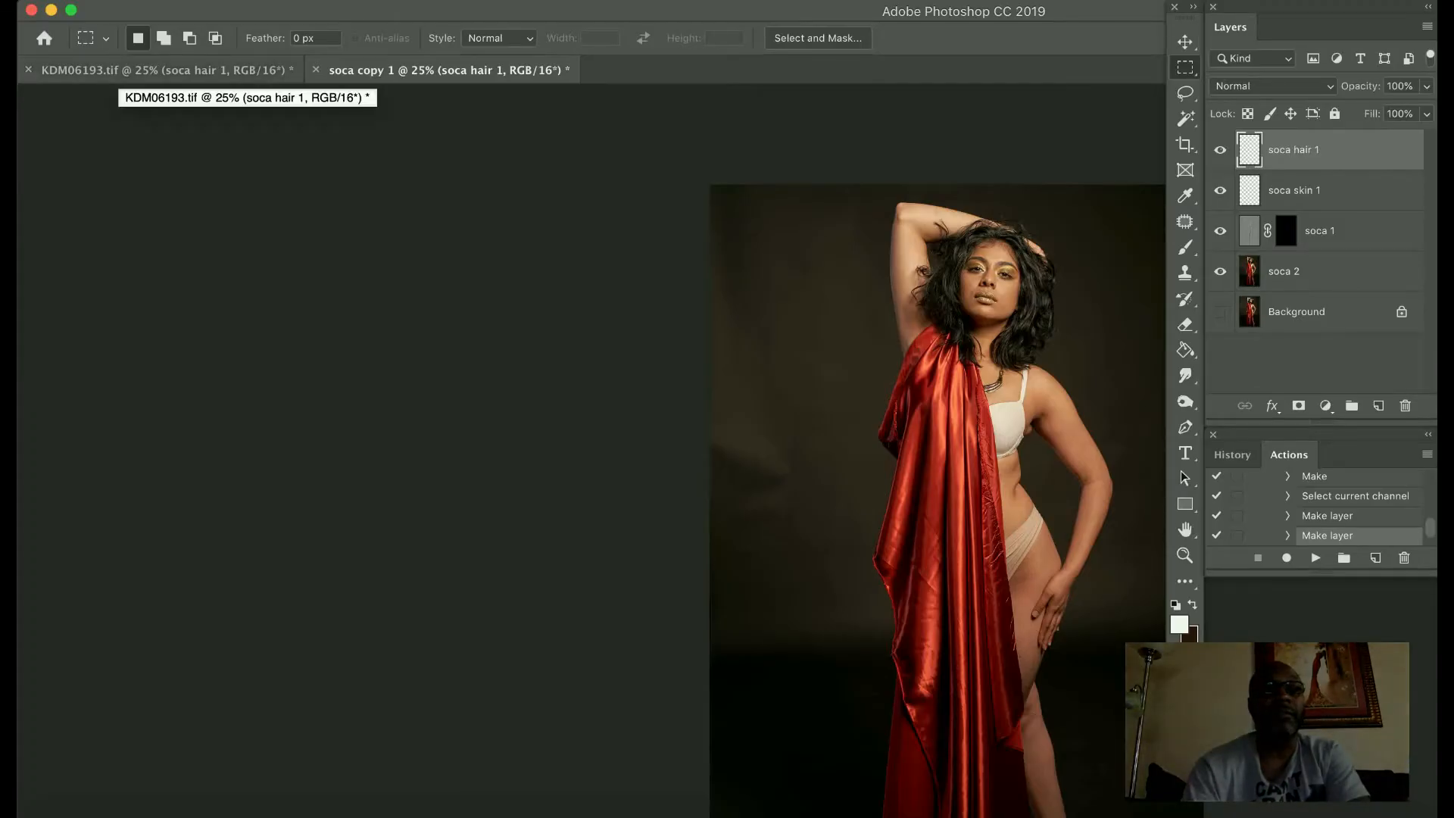
Close KDM06193.tif, saving its changes with no image compression and RLE layer compression
{"action": "left_click", "coordinate": [121, 70]}
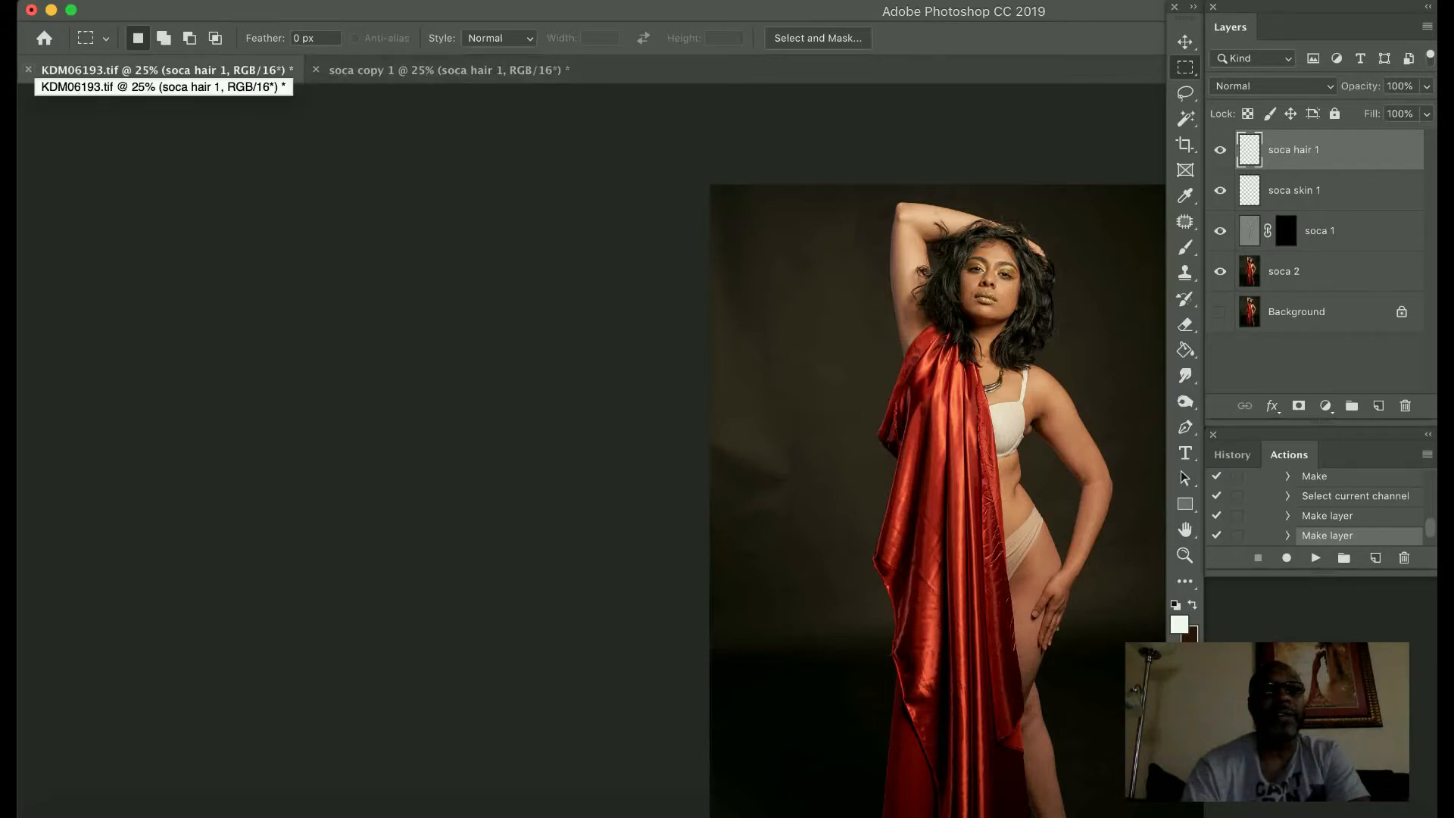
{"action": "left_click", "coordinate": [28, 69]}
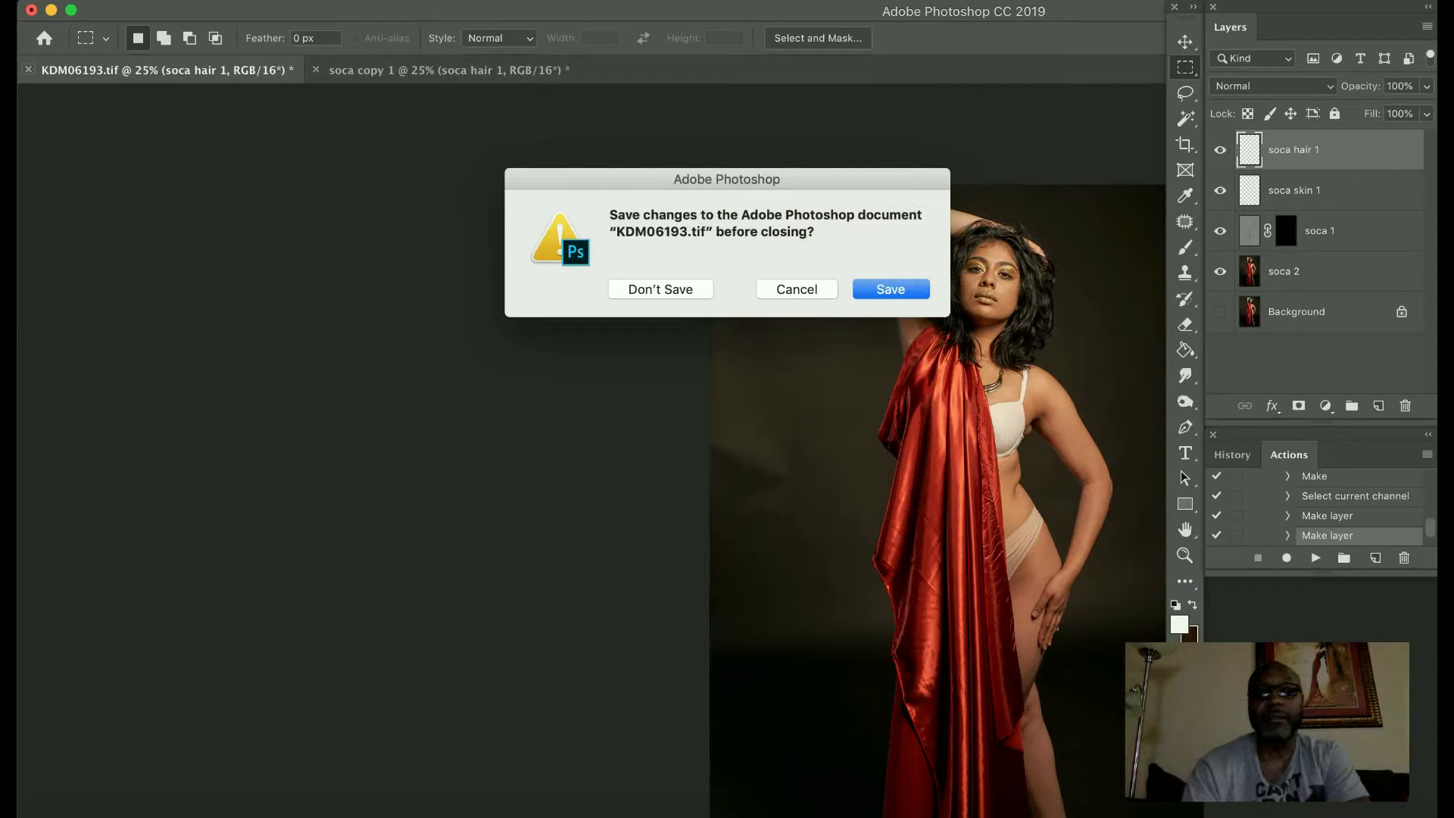
{"action": "key", "text": "Return"}
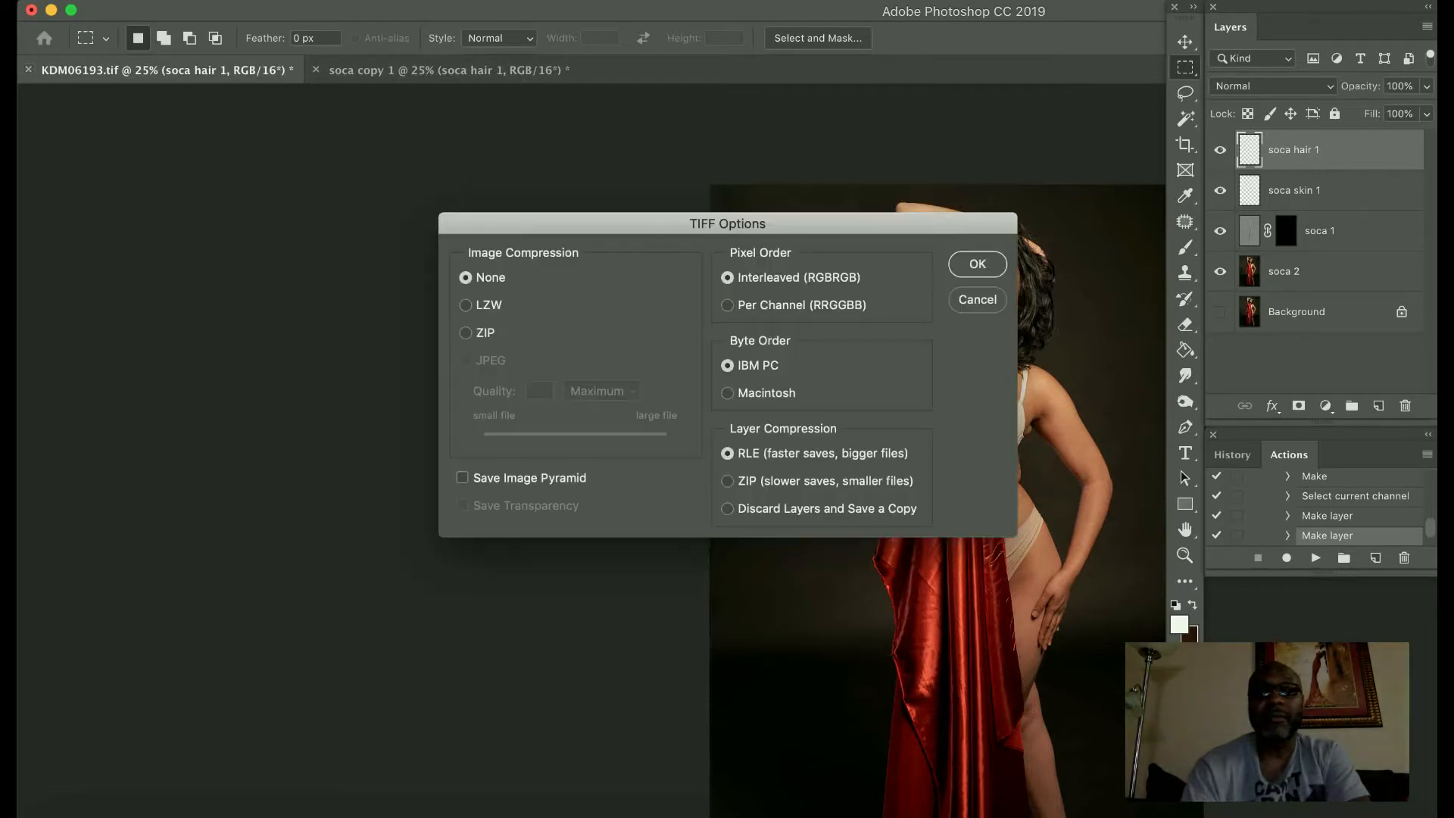
{"action": "key", "text": "Return"}
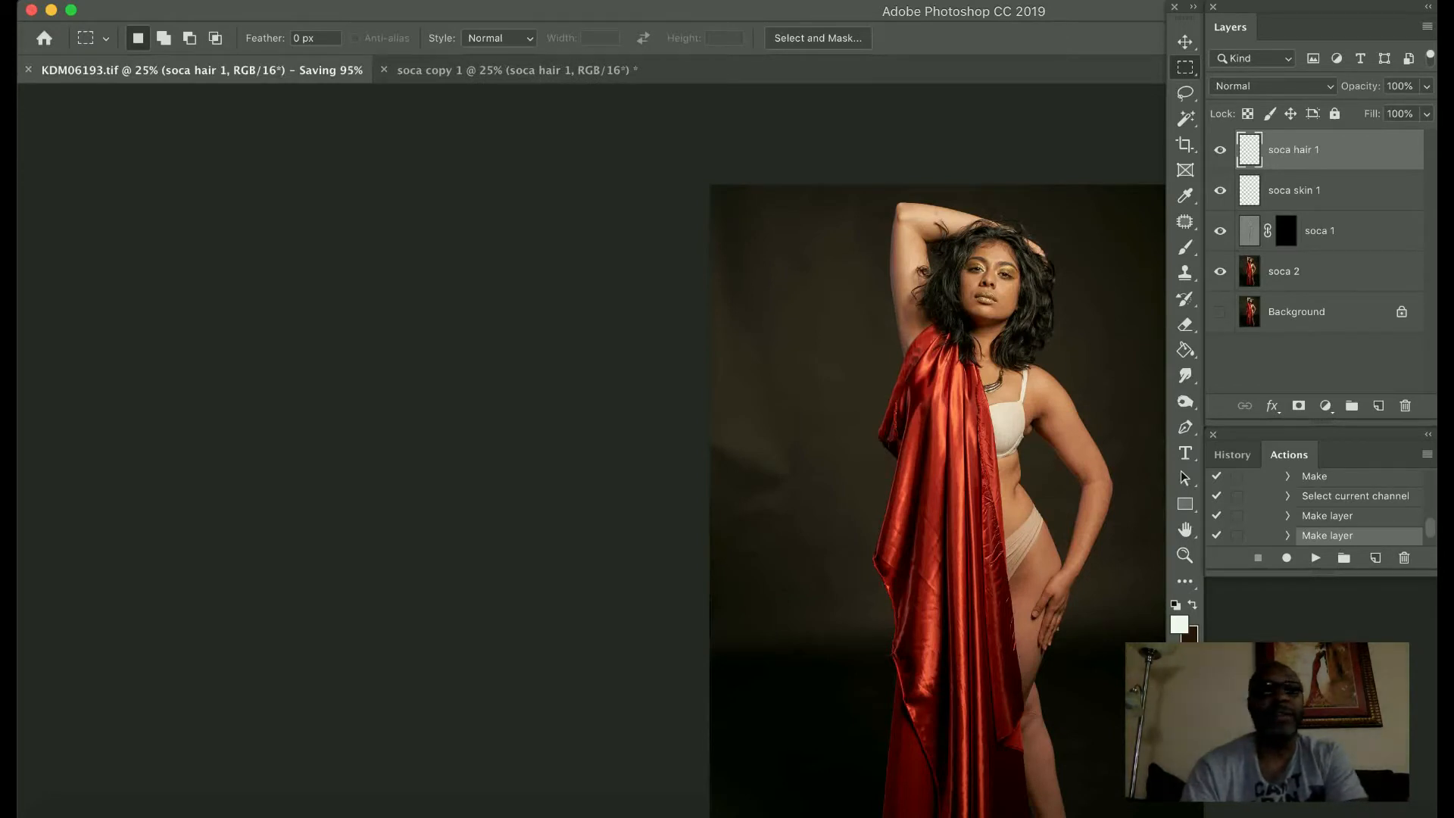
{"action": "key", "text": "super+w"}
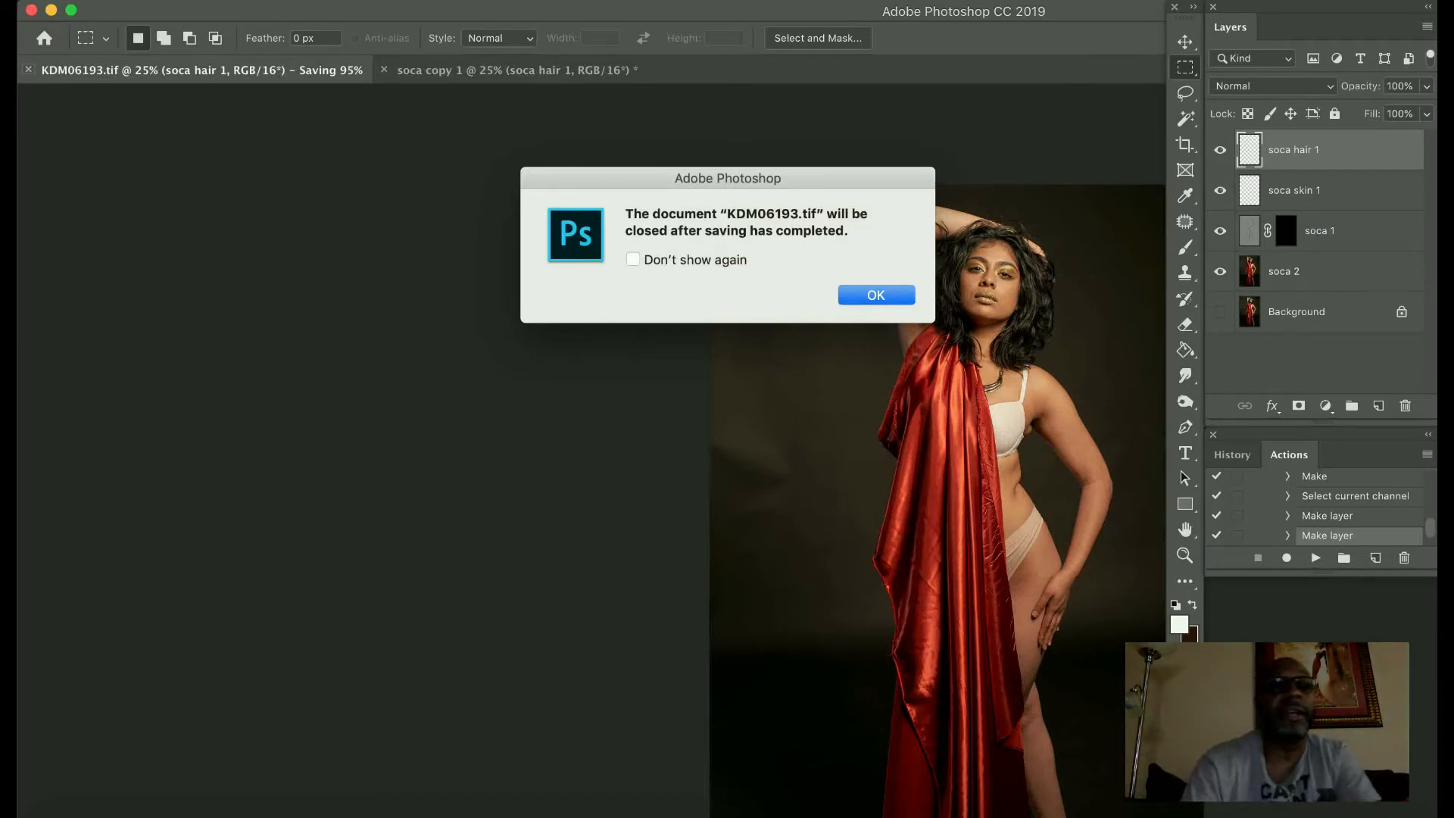
{"action": "key", "text": "Return"}
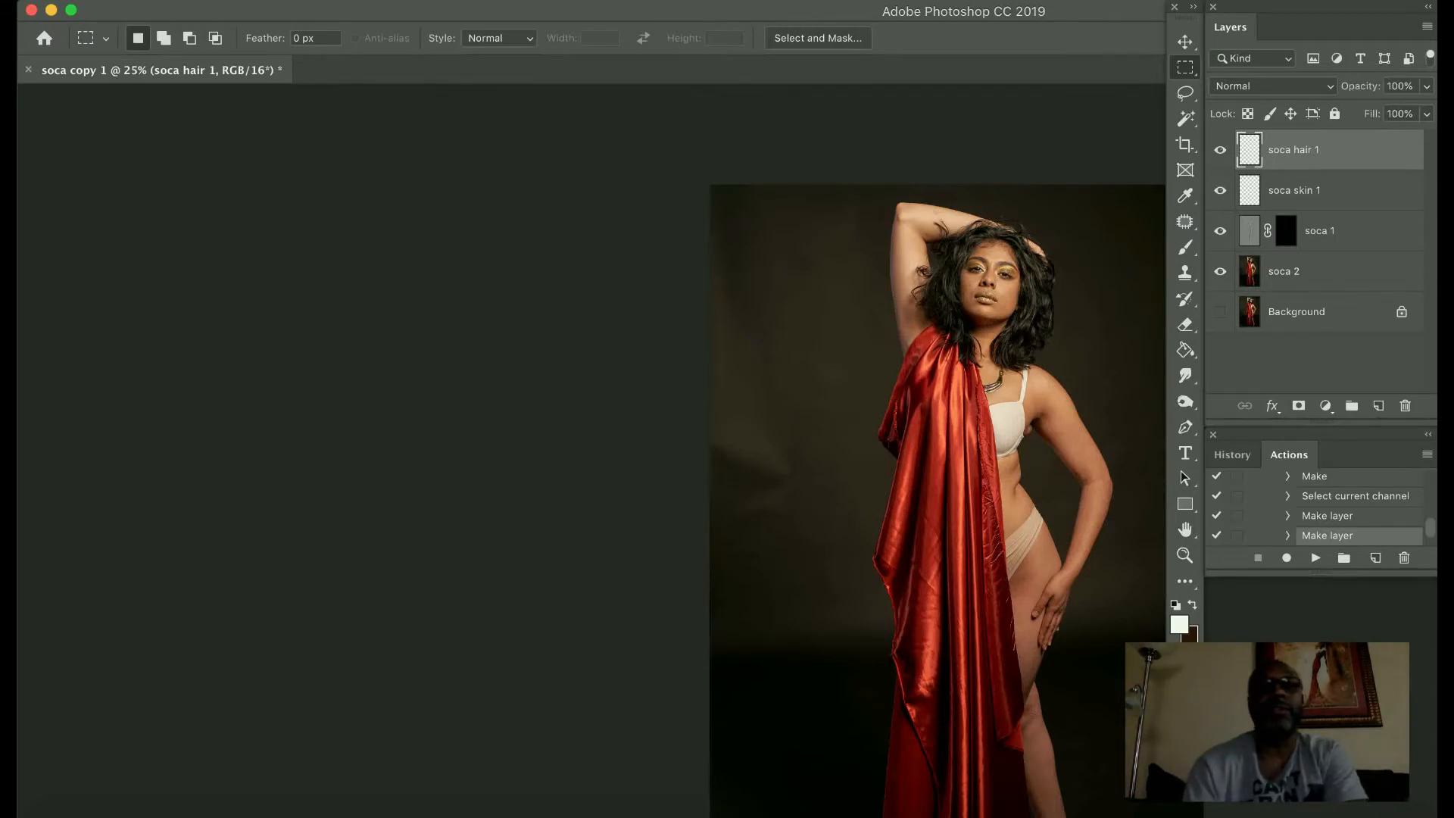
Change the screen mode for "soca copy 1" to Full Screen Mode With Menu Bar
{"action": "left_click", "coordinate": [587, 2]}
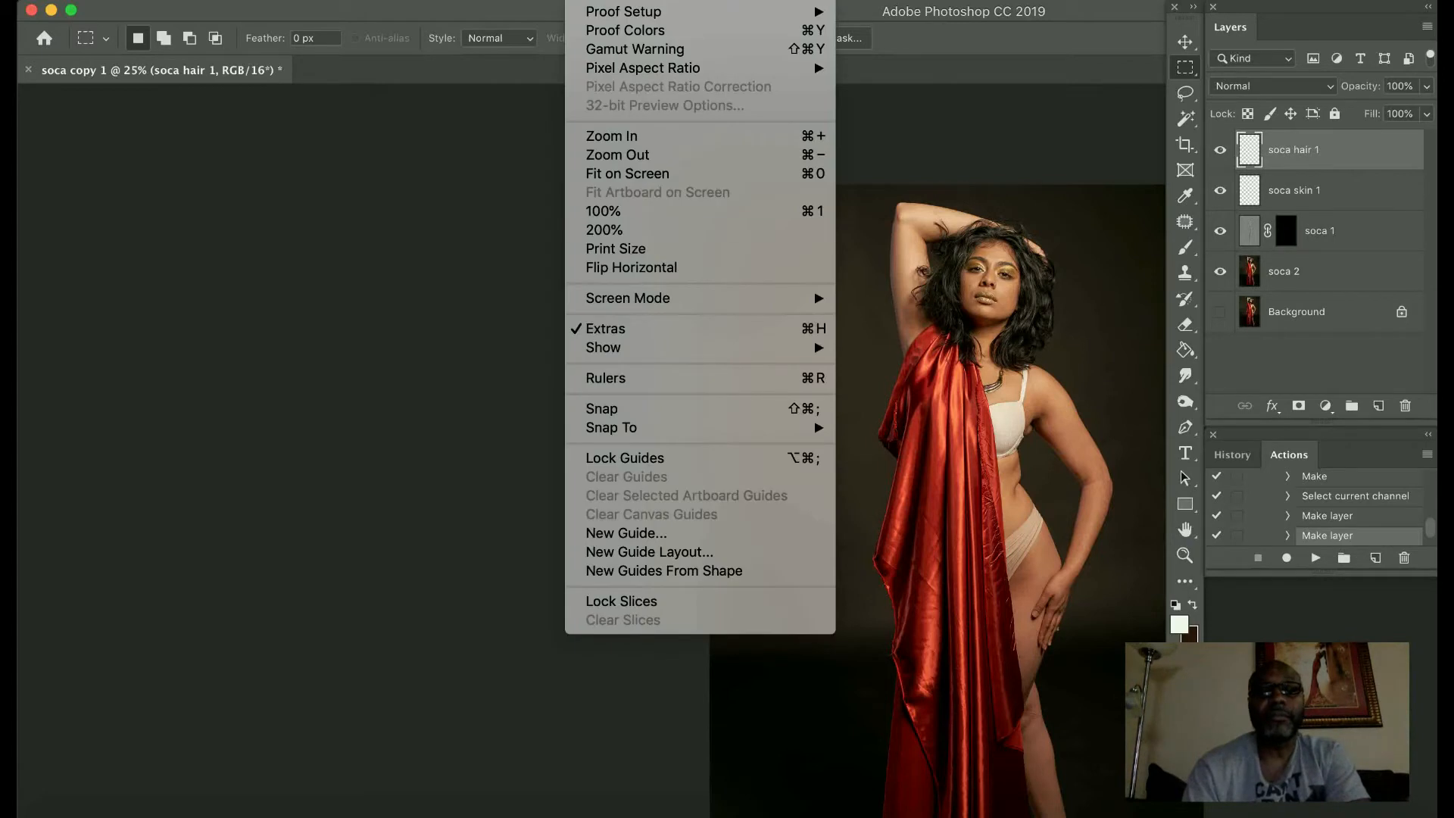
{"action": "mouse_move", "coordinate": [628, 297]}
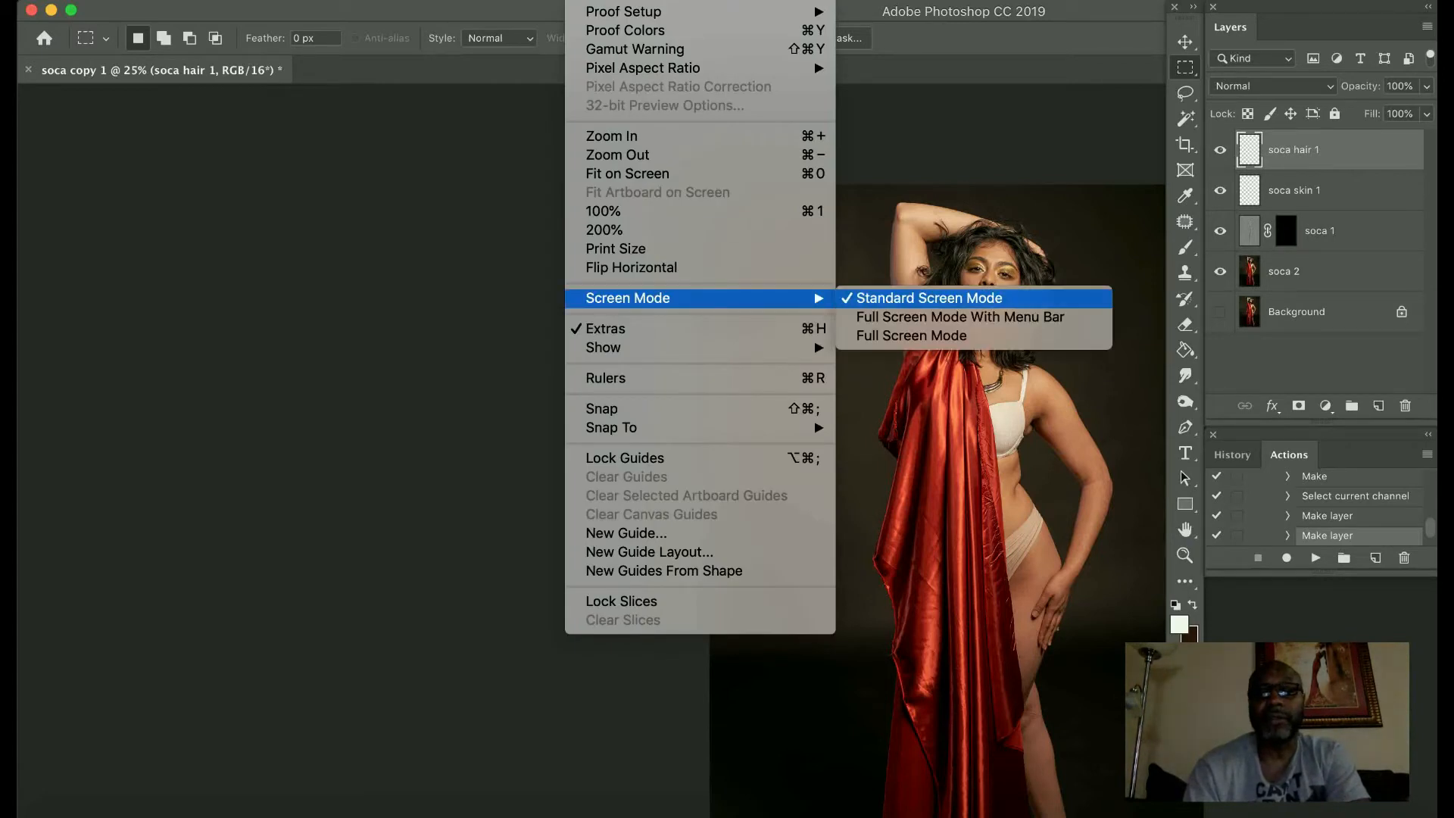
{"action": "left_click", "coordinate": [961, 317]}
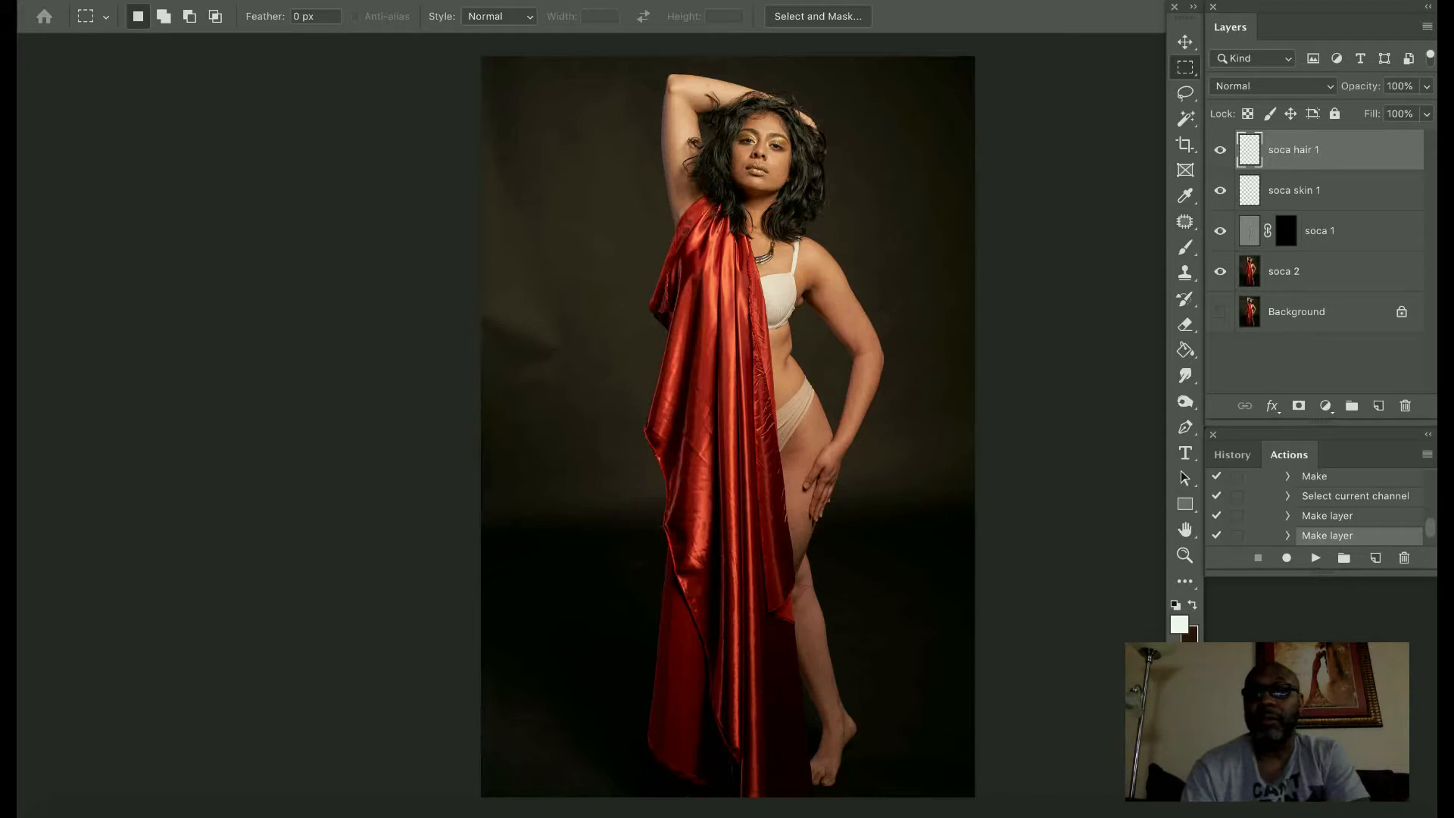
Smooth the uneven backdrop left of the model on the "soca 2" layer with the content-aware Patch tool and deselect
{"action": "left_click", "coordinate": [1326, 271]}
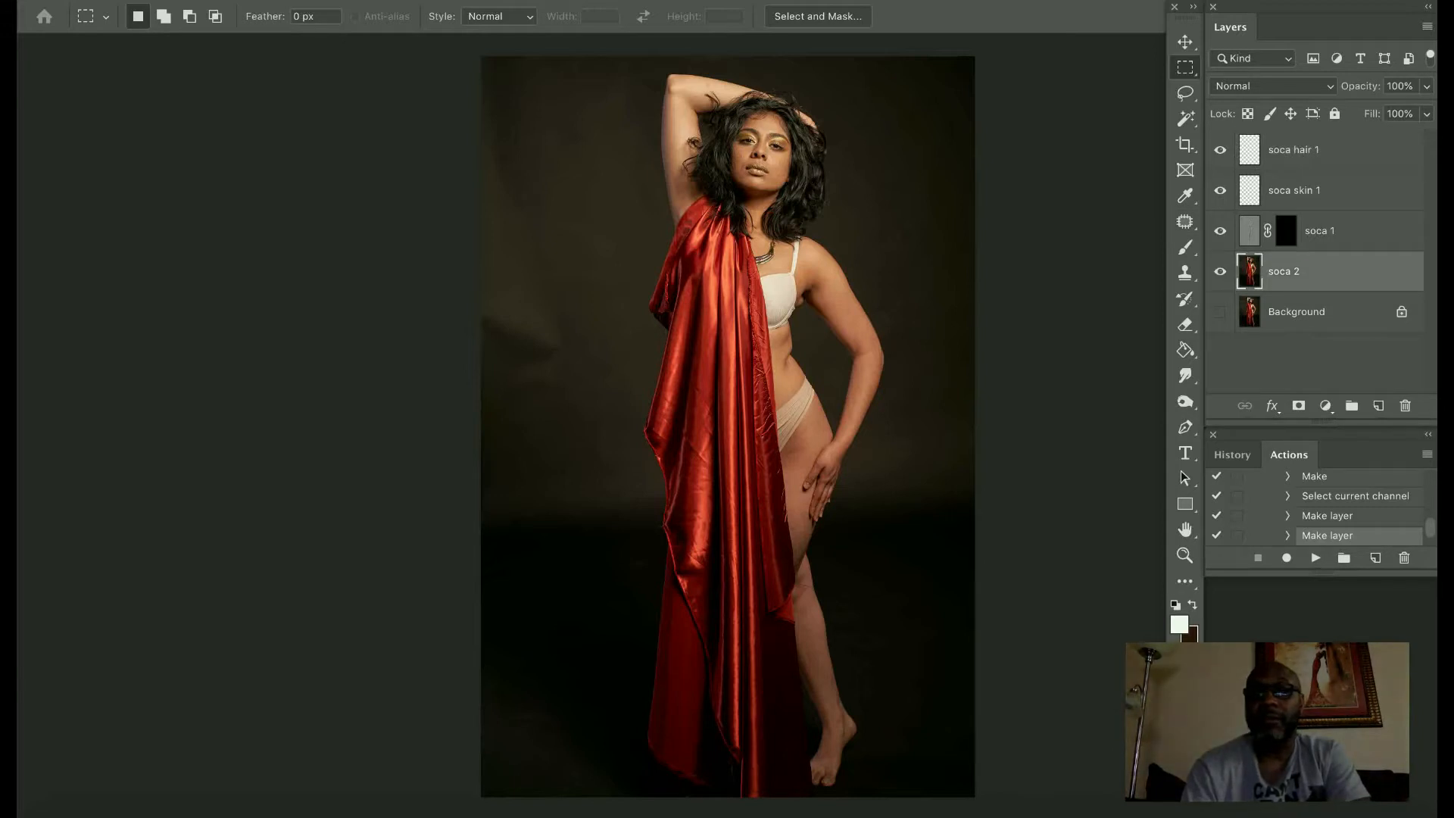
{"action": "left_click", "coordinate": [1185, 221]}
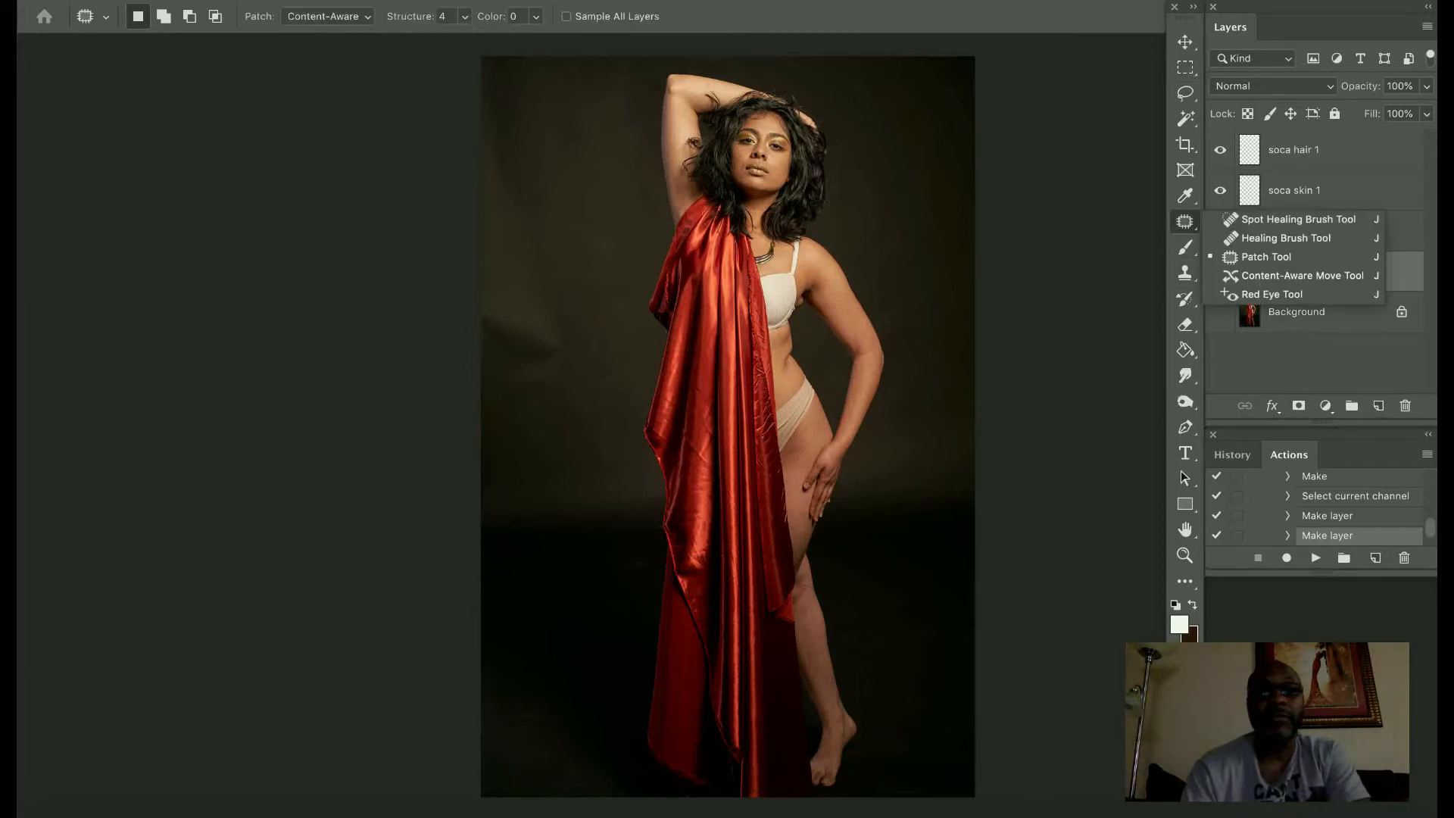
{"action": "left_click", "coordinate": [1266, 256]}
{"action": "mouse_move", "coordinate": [482, 106]}
{"action": "left_mouse_down"}
{"action": "mouse_move", "coordinate": [588, 353]}
{"action": "mouse_move", "coordinate": [528, 441]}
{"action": "mouse_move", "coordinate": [482, 390]}
{"action": "left_mouse_up"}
{"action": "mouse_move", "coordinate": [530, 341]}
{"action": "left_mouse_down"}
{"action": "mouse_move", "coordinate": [558, 341]}
{"action": "mouse_move", "coordinate": [590, 368]}
{"action": "left_mouse_up"}
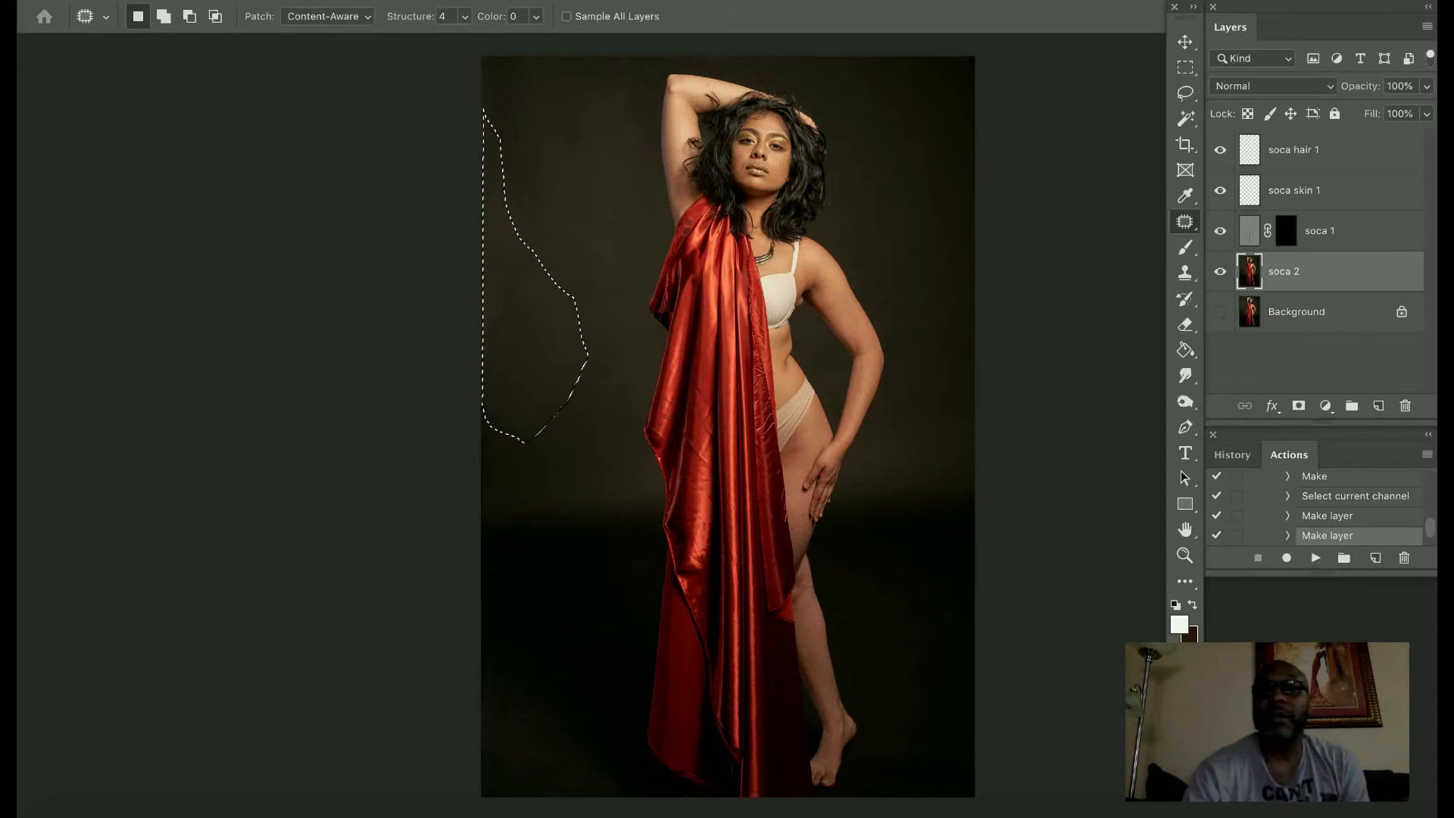
{"action": "key", "text": "ctrl+d"}
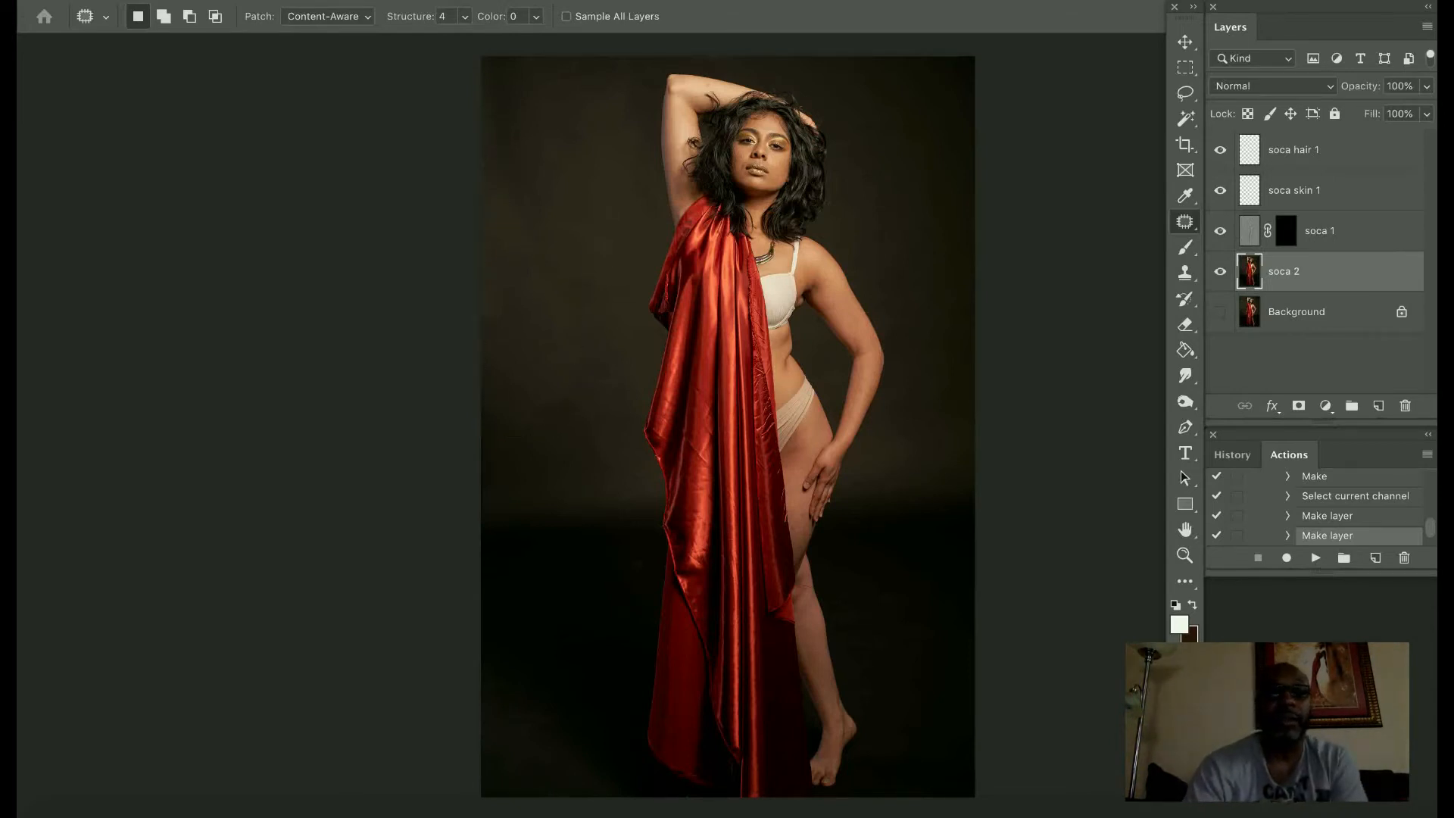
{"action": "mouse_move", "coordinate": [487, 294]}
{"action": "left_mouse_down"}
{"action": "mouse_move", "coordinate": [498, 323]}
{"action": "mouse_move", "coordinate": [486, 349]}
{"action": "mouse_move", "coordinate": [485, 295]}
{"action": "mouse_move", "coordinate": [505, 311]}
{"action": "mouse_move", "coordinate": [491, 342]}
{"action": "mouse_move", "coordinate": [506, 289]}
{"action": "left_mouse_up"}
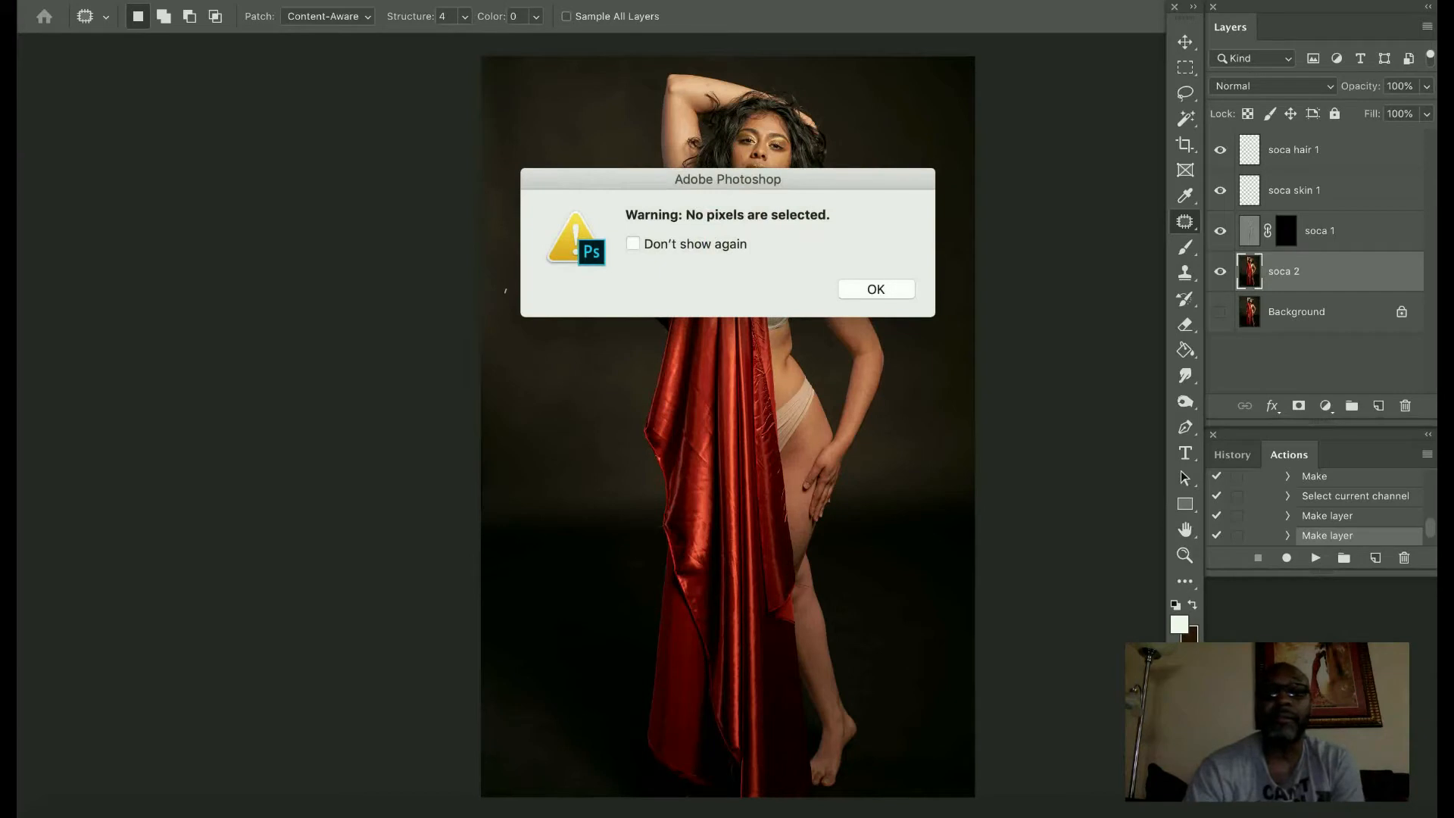
{"action": "key", "text": "Return"}
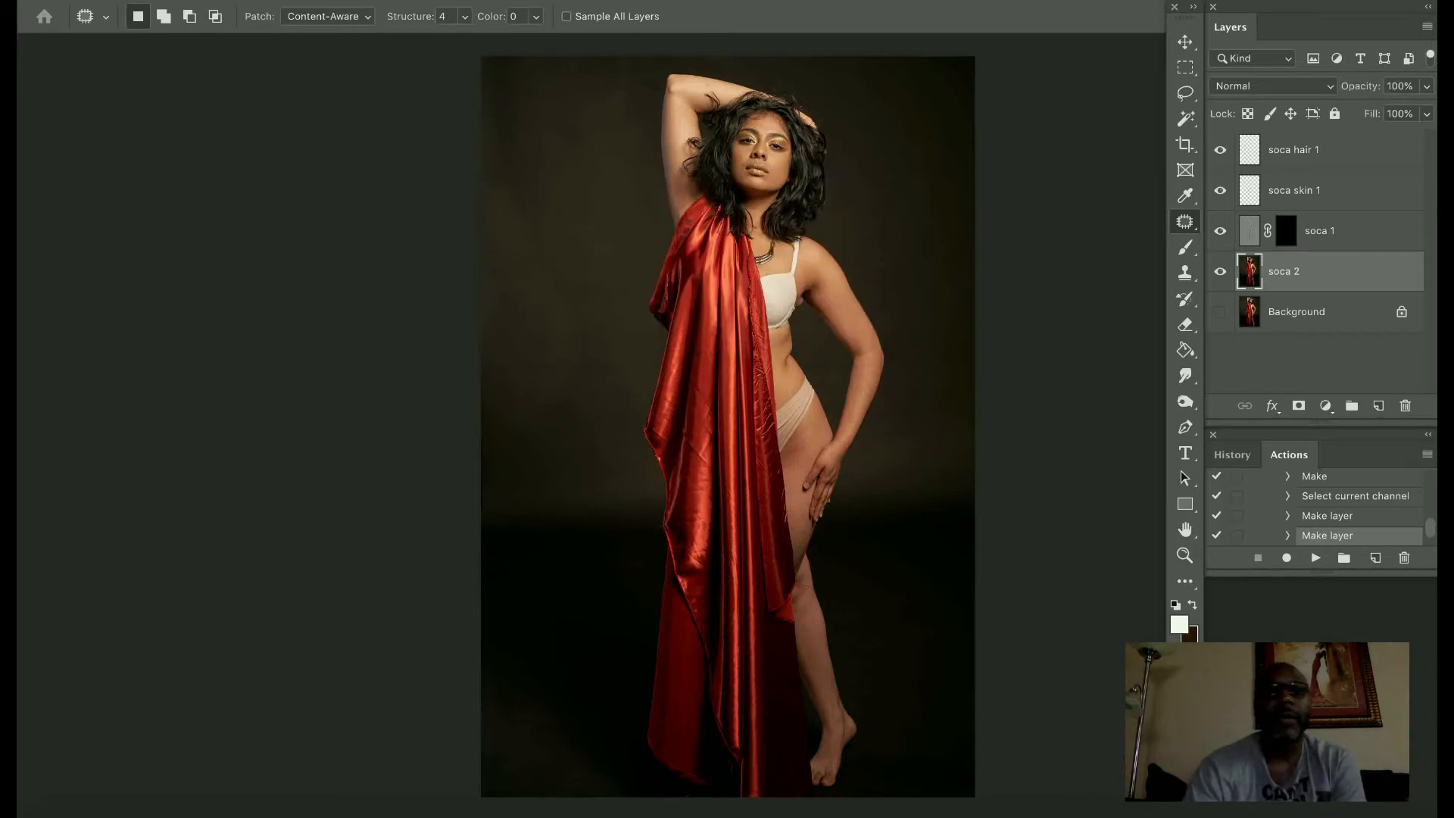
Crop a narrow vertical strip off the left side of the photo
{"action": "left_click", "coordinate": [1186, 145]}
{"action": "key", "text": "Escape"}
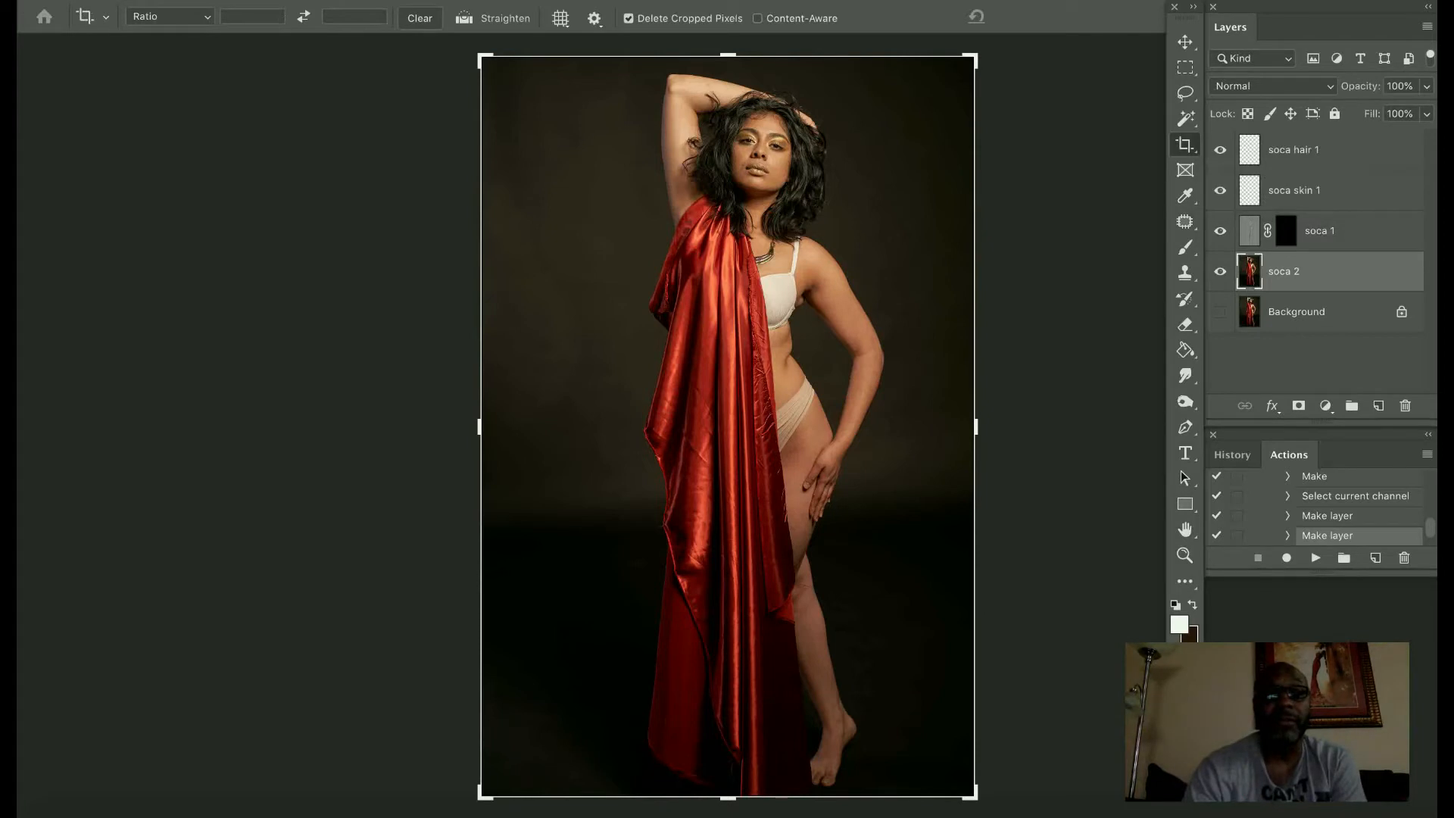
{"action": "left_click_drag", "start_coordinate": [480, 426], "coordinate": [509, 427]}
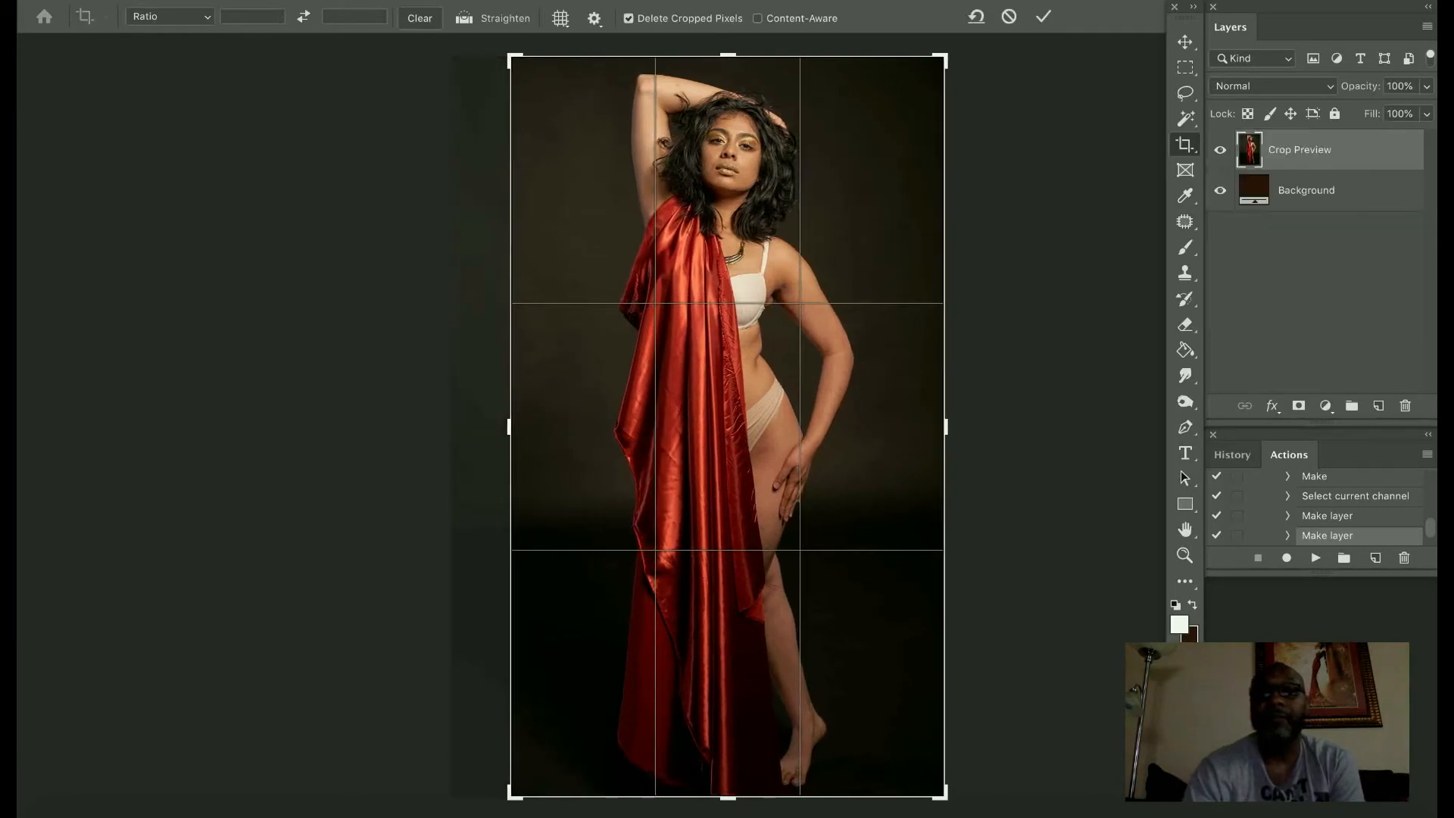
{"action": "right_click", "coordinate": [1185, 66]}
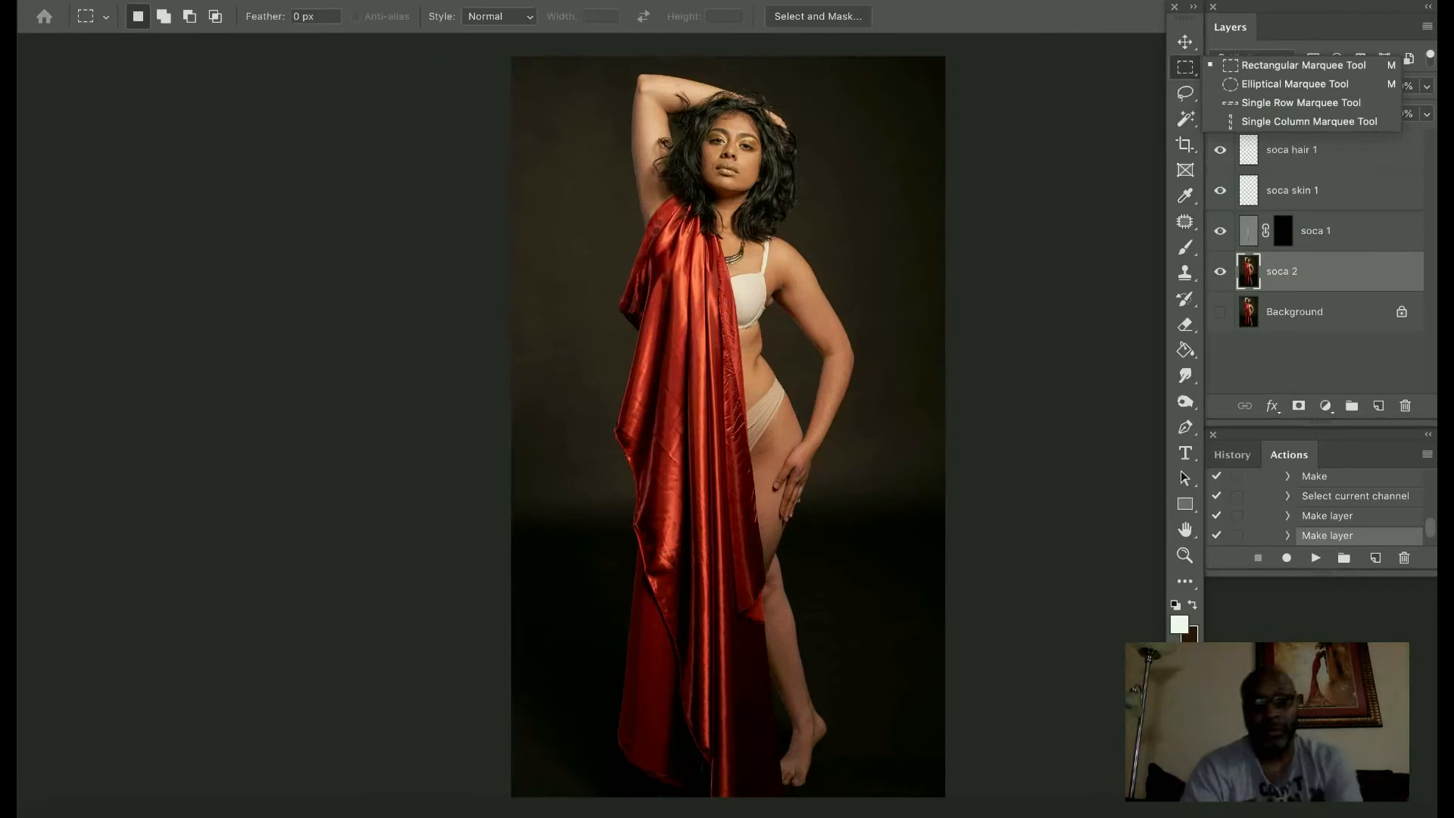
Examine the skin texture and blemishes on the model's face, neck and arm up close
{"action": "scroll", "coordinate": [845, 182], "scroll_direction": "up", "scroll_amount": 2}
{"action": "scroll", "coordinate": [833, 163], "scroll_direction": "up", "scroll_amount": 3}
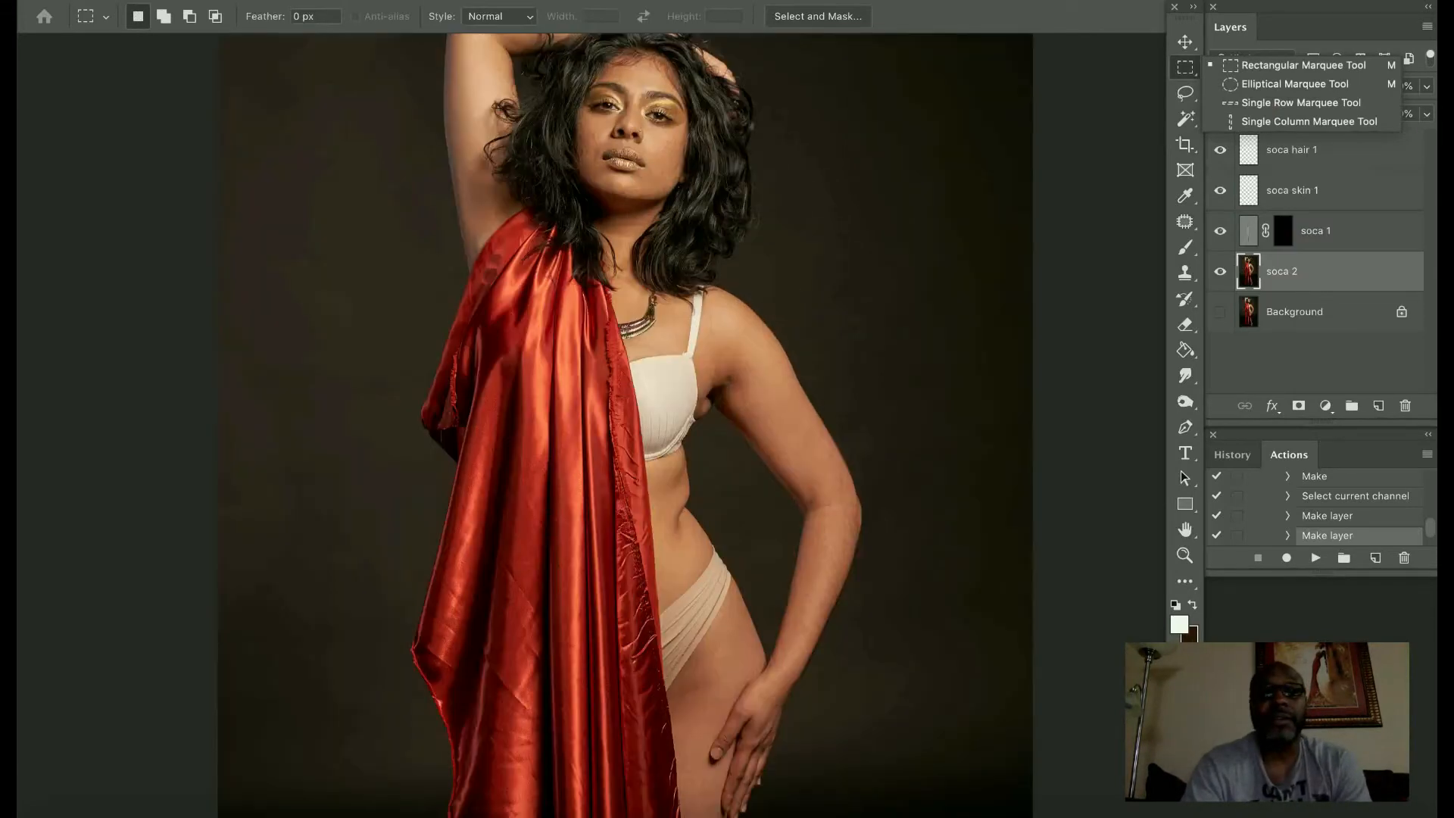
{"action": "scroll", "coordinate": [628, 171], "scroll_direction": "up", "scroll_amount": 3}
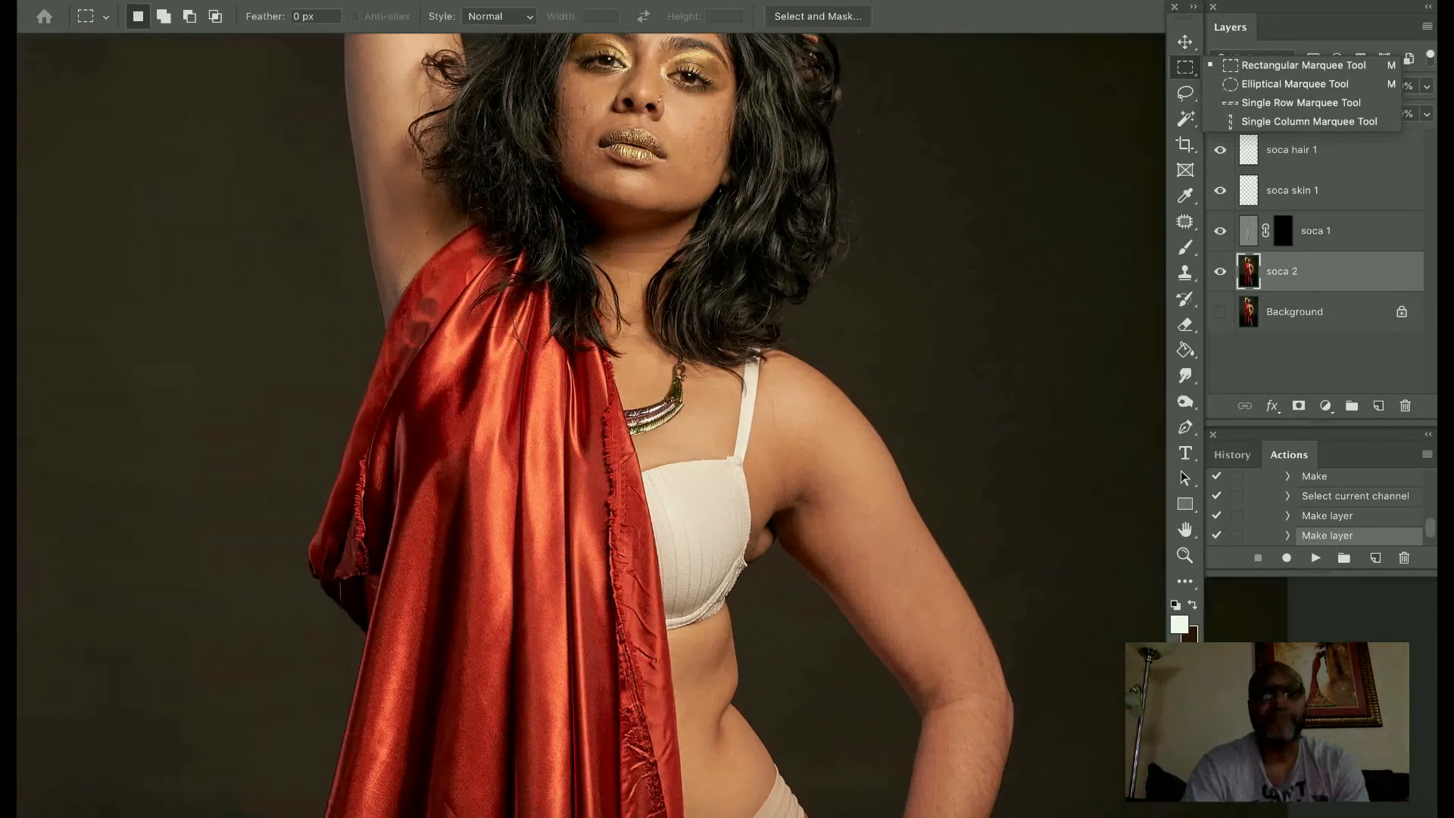
{"action": "scroll", "coordinate": [591, 424], "scroll_direction": "left", "scroll_amount": 3}
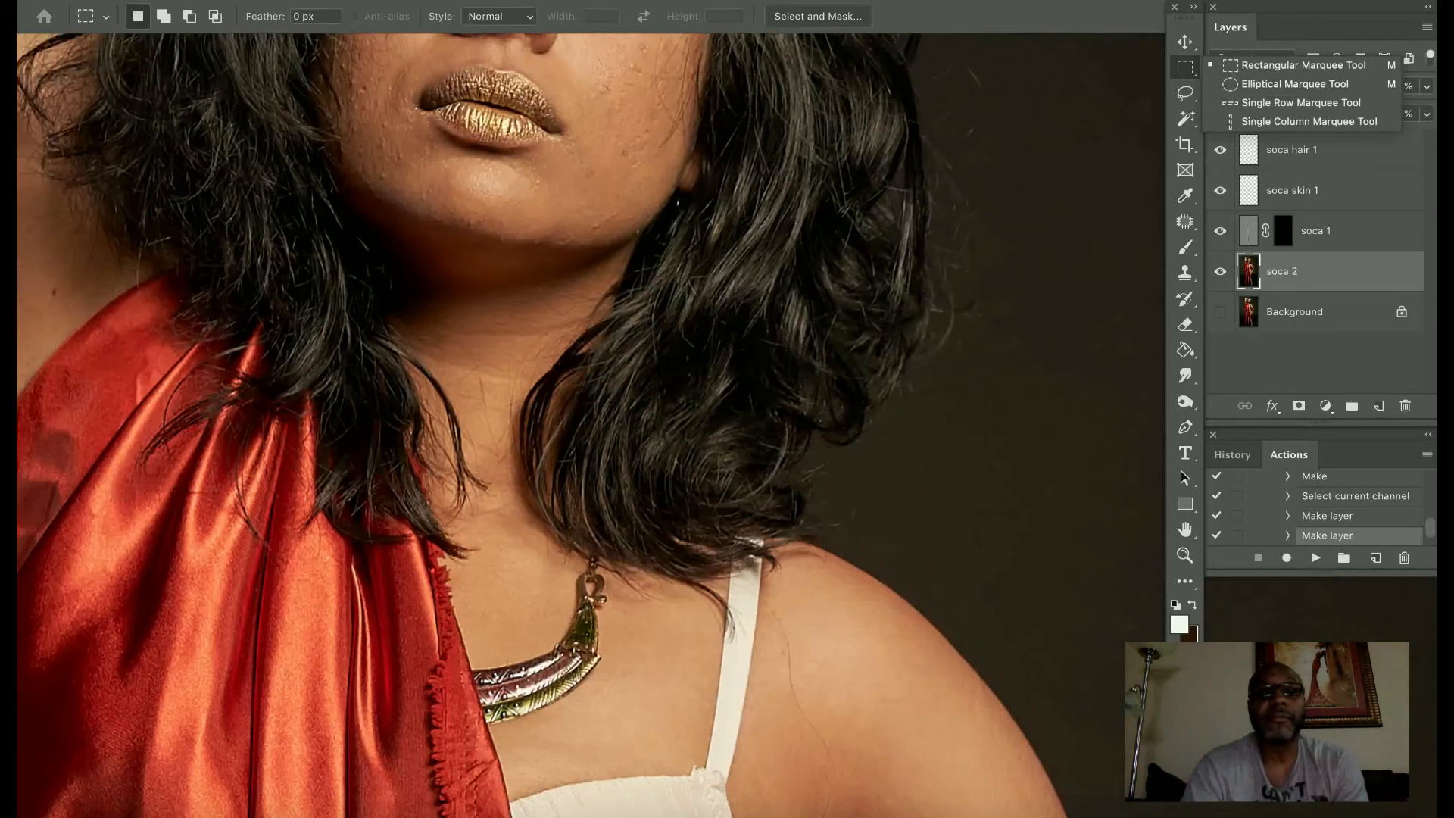
{"action": "scroll", "coordinate": [590, 424], "scroll_direction": "up", "scroll_amount": 5}
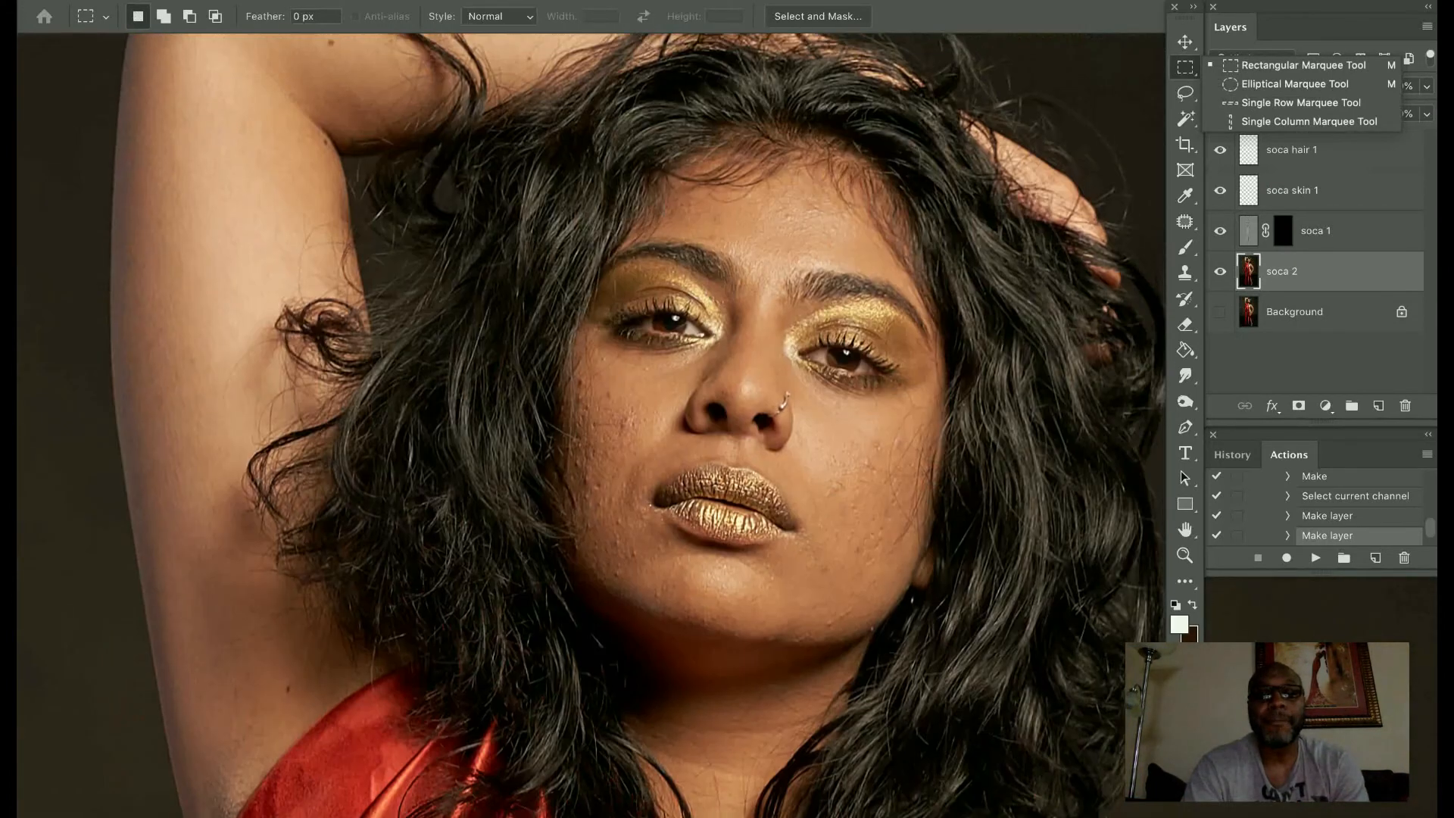
{"action": "scroll", "coordinate": [591, 424], "scroll_direction": "up", "scroll_amount": 2}
{"action": "scroll", "coordinate": [590, 424], "scroll_direction": "down", "scroll_amount": 2}
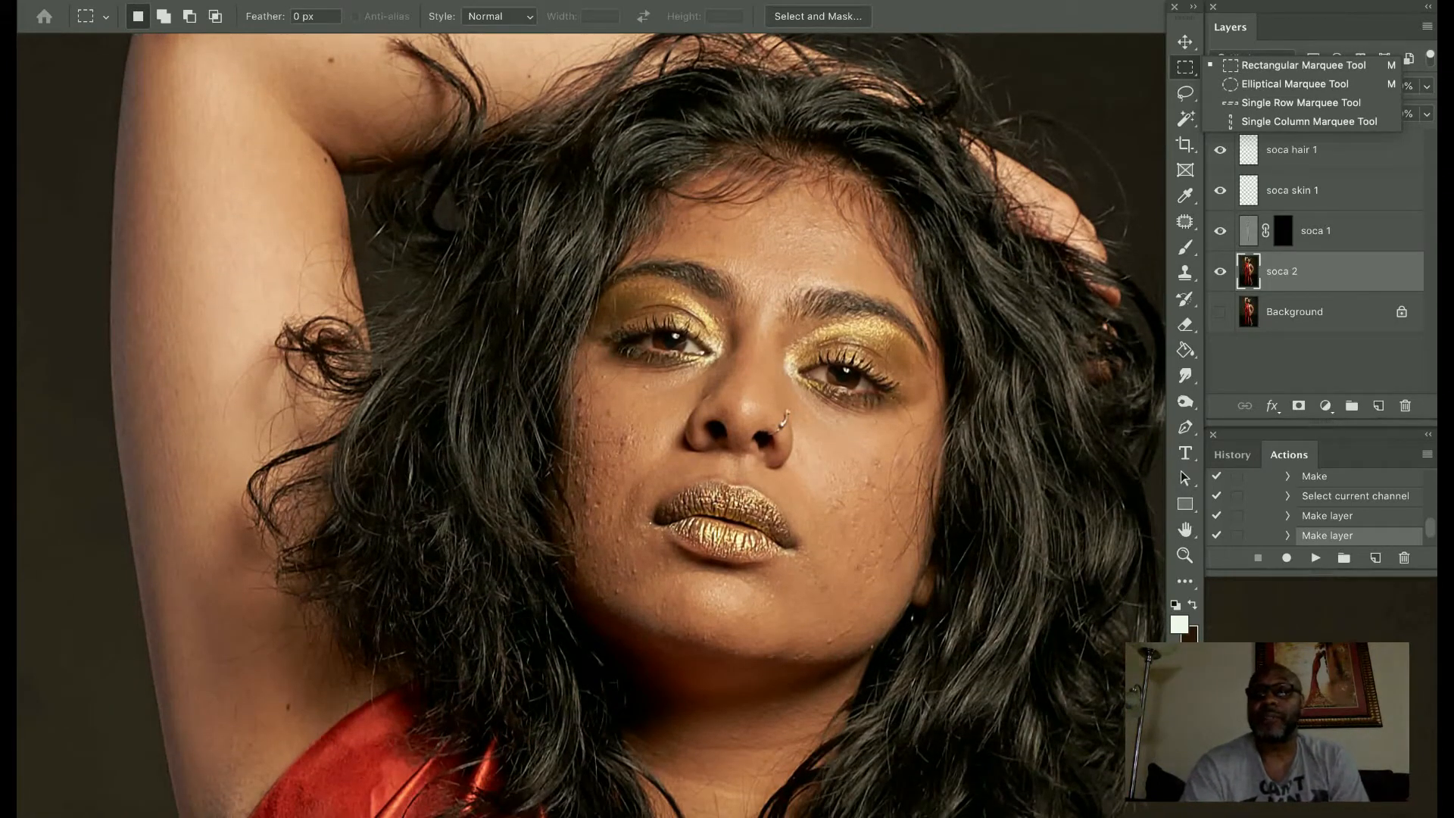
{"action": "key", "text": "Escape"}
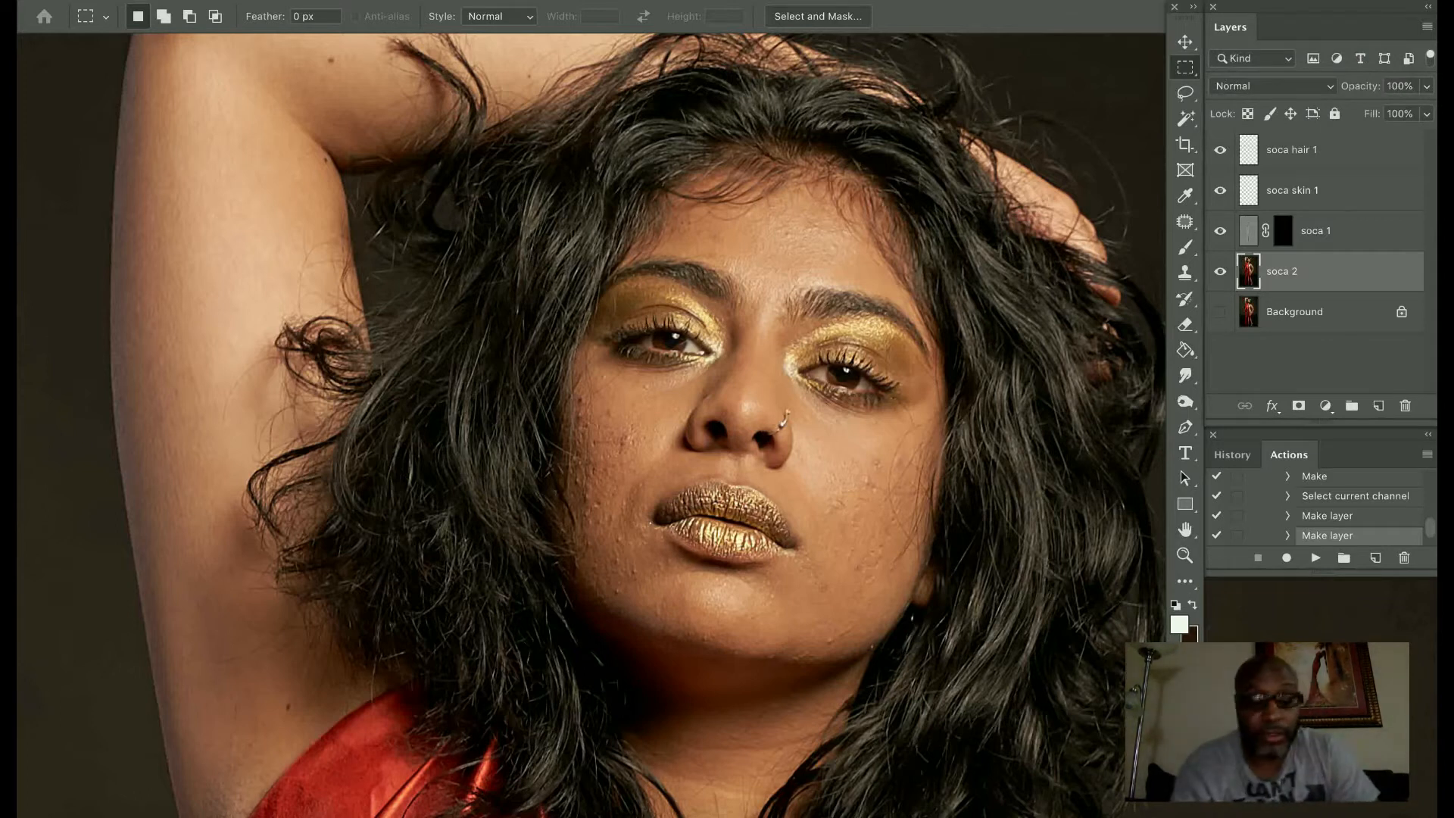
Patch the skin blemishes just under the eye on the image-left cheek of "soca 2" with the content-aware Patch tool
{"action": "scroll", "coordinate": [657, 463], "scroll_direction": "up", "scroll_amount": 5}
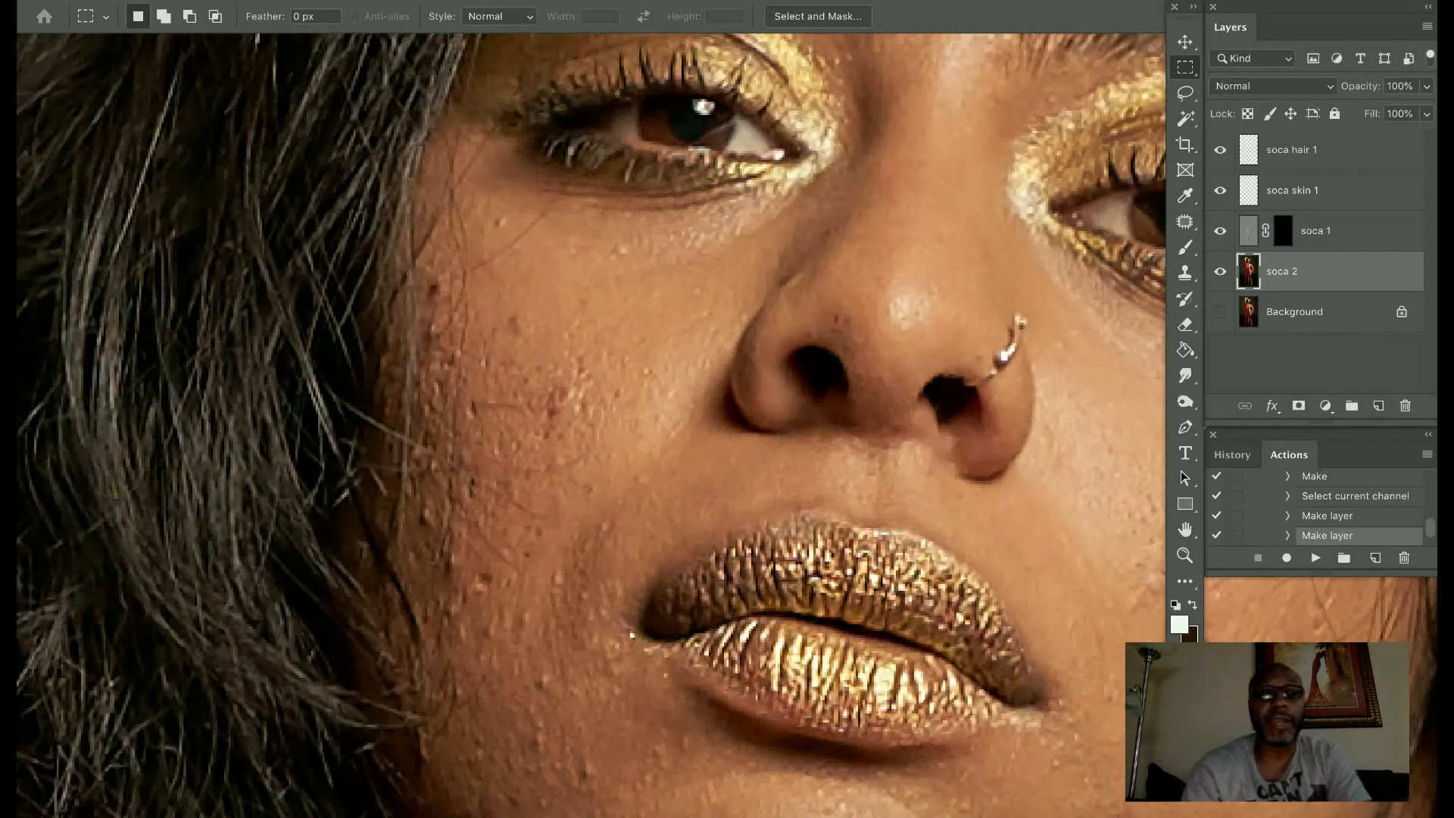
{"action": "key", "text": "b"}
{"action": "left_click", "coordinate": [1185, 221]}
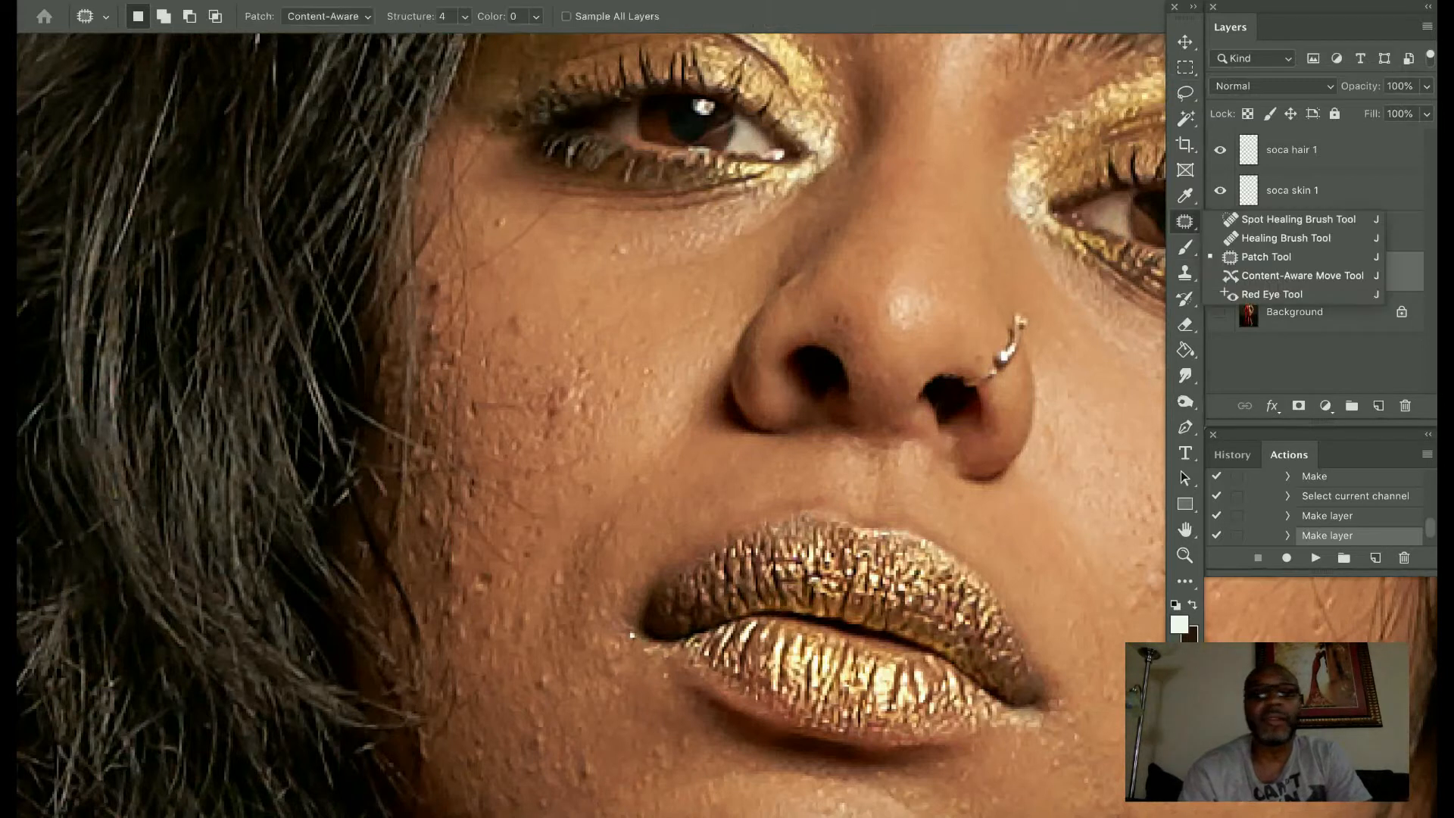
{"action": "mouse_move", "coordinate": [568, 176]}
{"action": "left_mouse_down"}
{"action": "mouse_move", "coordinate": [481, 250]}
{"action": "mouse_move", "coordinate": [480, 272]}
{"action": "mouse_move", "coordinate": [534, 234]}
{"action": "mouse_move", "coordinate": [570, 181]}
{"action": "left_mouse_up"}
{"action": "left_click_drag", "start_coordinate": [523, 227], "coordinate": [534, 238]}
{"action": "key", "text": "super+d"}
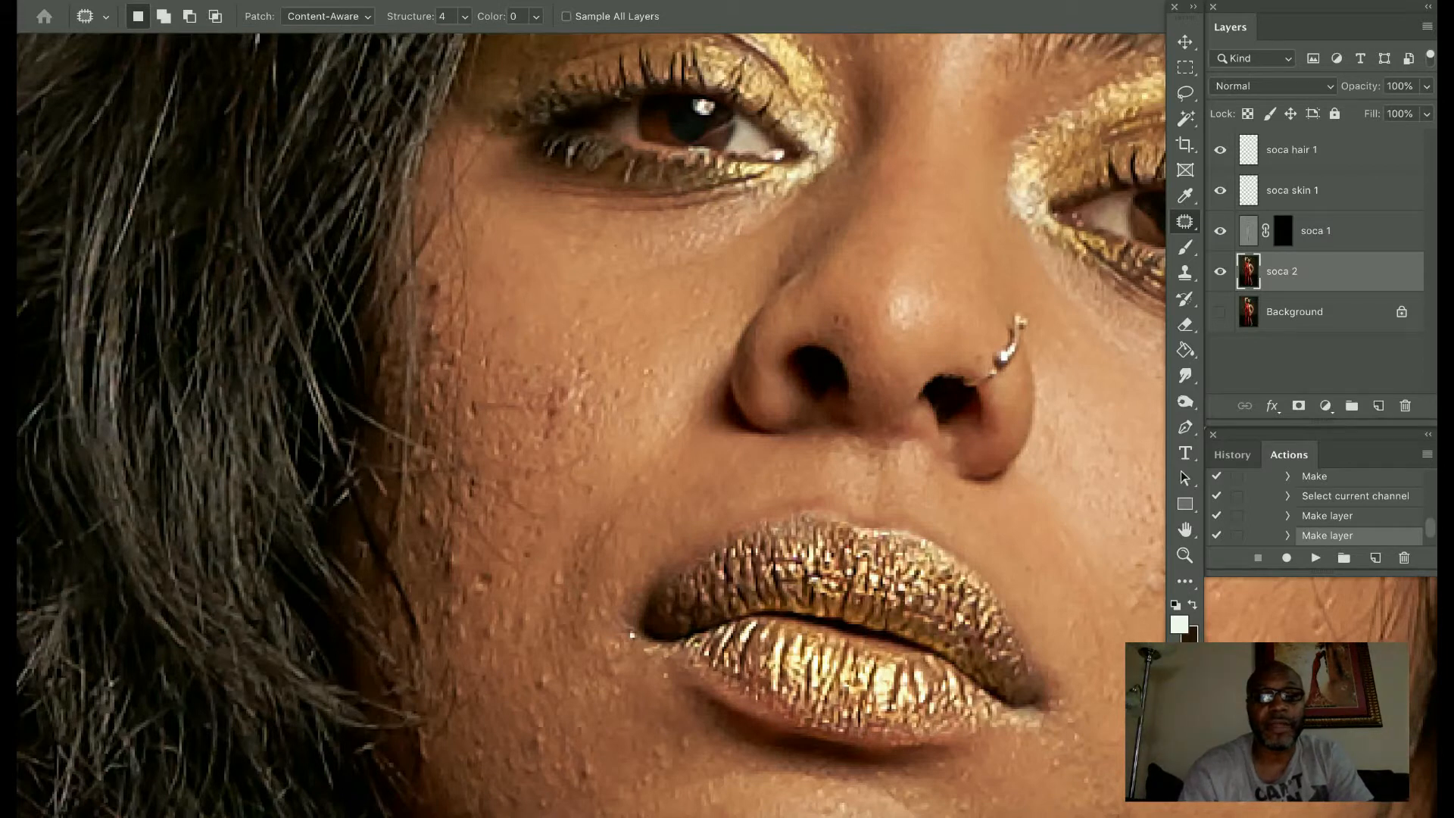
Patch the bumps down the middle of the image-left cheek, from beside the nose toward the corner of the mouth
{"action": "mouse_move", "coordinate": [589, 346]}
{"action": "left_mouse_down"}
{"action": "mouse_move", "coordinate": [543, 428]}
{"action": "mouse_move", "coordinate": [629, 415]}
{"action": "mouse_move", "coordinate": [655, 390]}
{"action": "mouse_move", "coordinate": [640, 333]}
{"action": "mouse_move", "coordinate": [589, 347]}
{"action": "left_mouse_up"}
{"action": "key", "text": "super+d"}
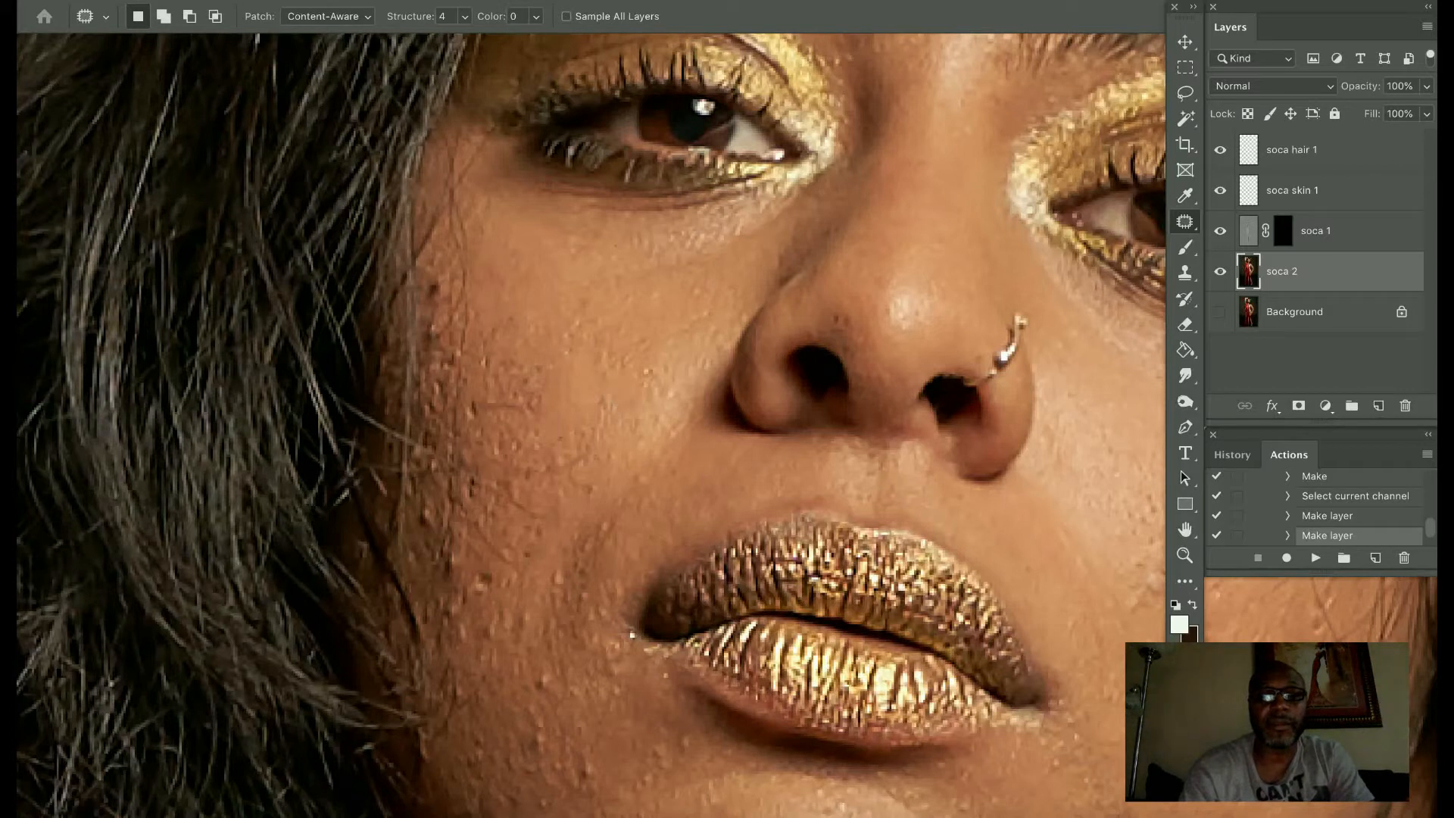
{"action": "mouse_move", "coordinate": [590, 401]}
{"action": "left_mouse_down"}
{"action": "mouse_move", "coordinate": [525, 425]}
{"action": "mouse_move", "coordinate": [514, 445]}
{"action": "mouse_move", "coordinate": [577, 443]}
{"action": "left_mouse_up"}
{"action": "key", "text": "super+d"}
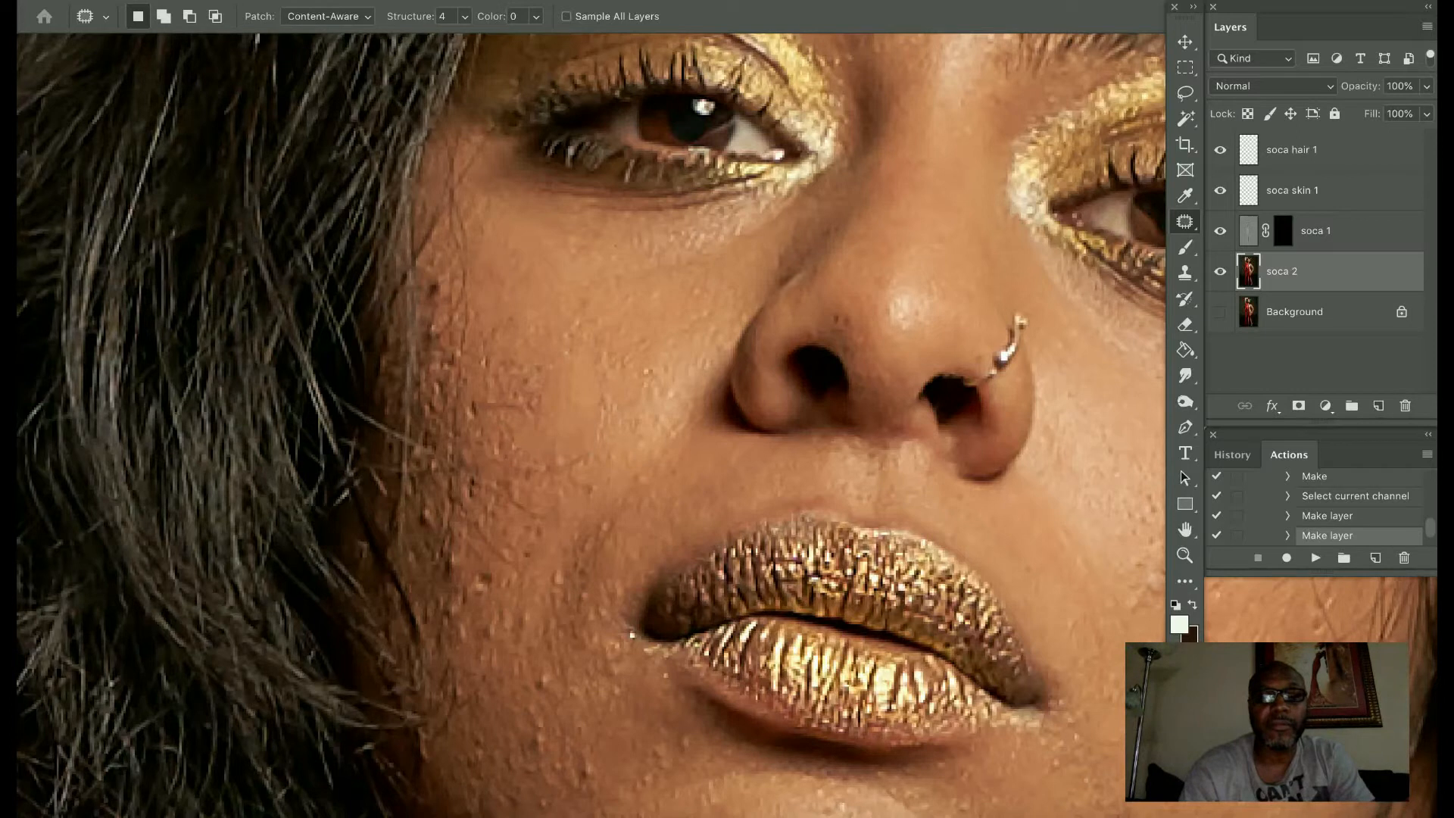
{"action": "left_click_drag", "start_coordinate": [543, 479], "coordinate": [577, 471]}
{"action": "key", "text": "super+d"}
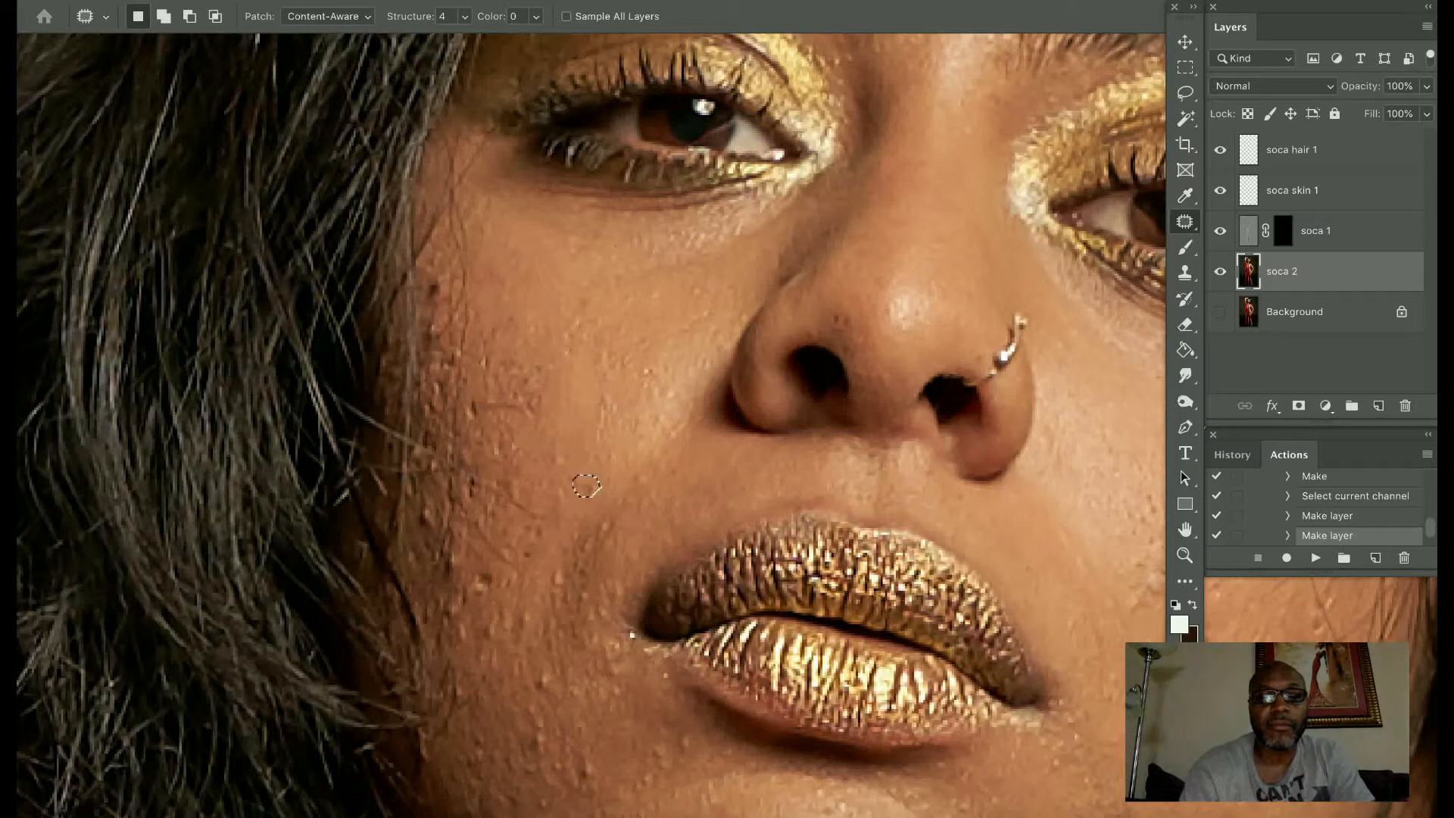
Patch the dark spots on the outer part of the image-left cheek near the hair and deselect
{"action": "mouse_move", "coordinate": [480, 391]}
{"action": "left_mouse_down"}
{"action": "mouse_move", "coordinate": [522, 396]}
{"action": "mouse_move", "coordinate": [514, 415]}
{"action": "mouse_move", "coordinate": [527, 400]}
{"action": "left_mouse_up"}
{"action": "left_click_drag", "start_coordinate": [501, 406], "coordinate": [523, 424]}
{"action": "key", "text": "super+d"}
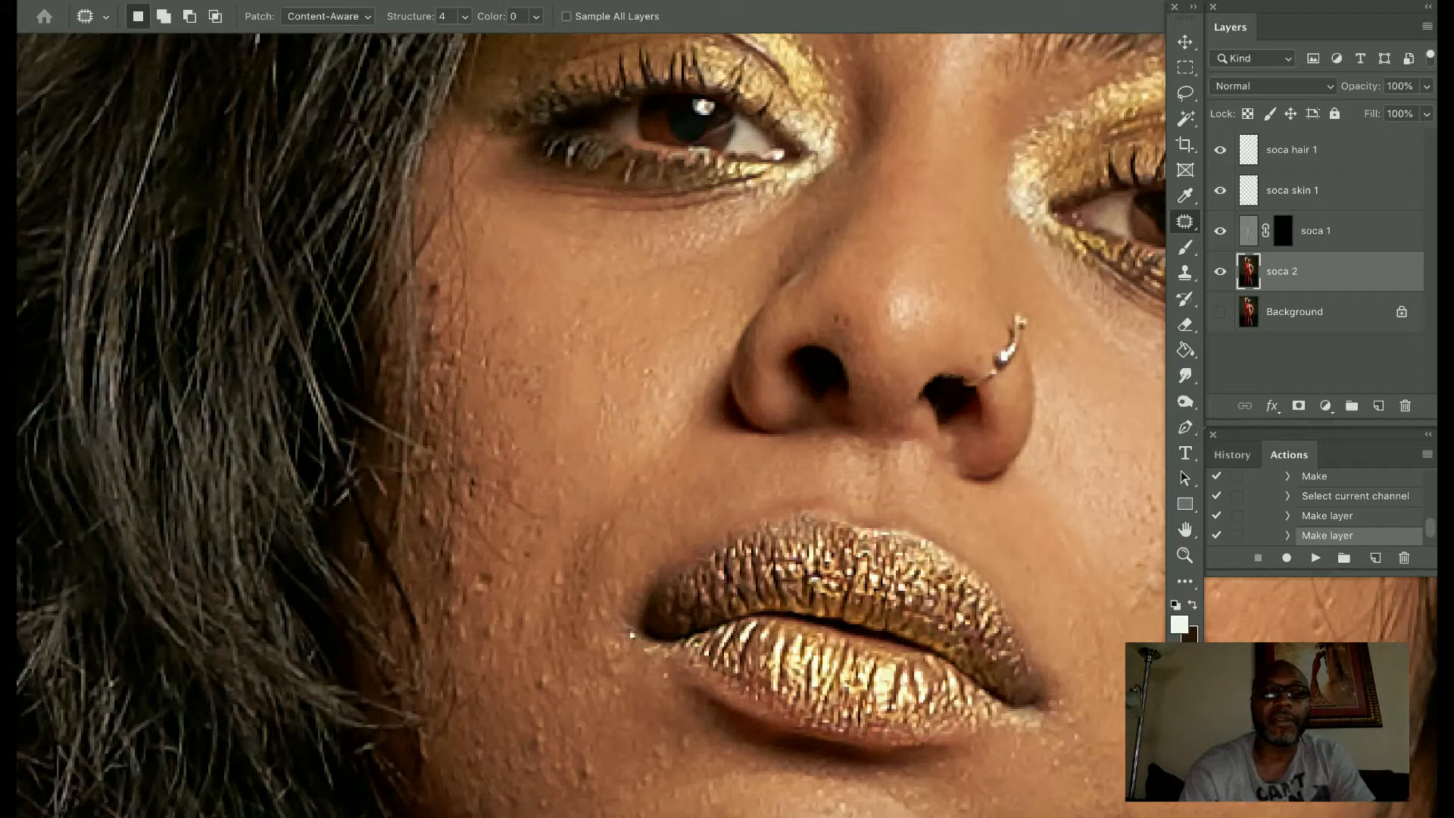
{"action": "mouse_move", "coordinate": [490, 364]}
{"action": "left_mouse_down"}
{"action": "mouse_move", "coordinate": [496, 386]}
{"action": "mouse_move", "coordinate": [559, 382]}
{"action": "mouse_move", "coordinate": [542, 351]}
{"action": "mouse_move", "coordinate": [493, 362]}
{"action": "left_mouse_up"}
{"action": "key", "text": "super+d"}
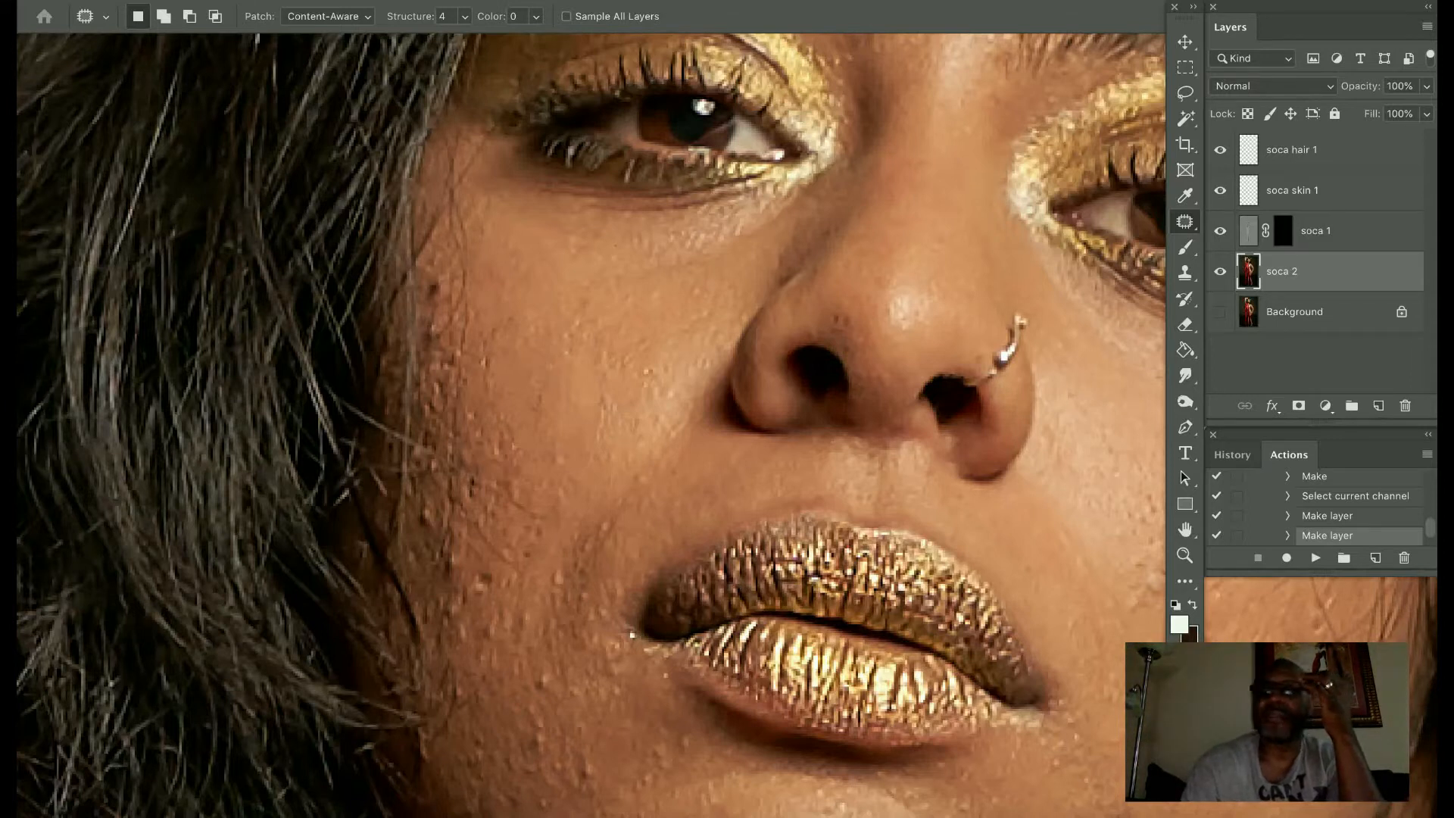
{"action": "left_click", "coordinate": [1291, 149]}
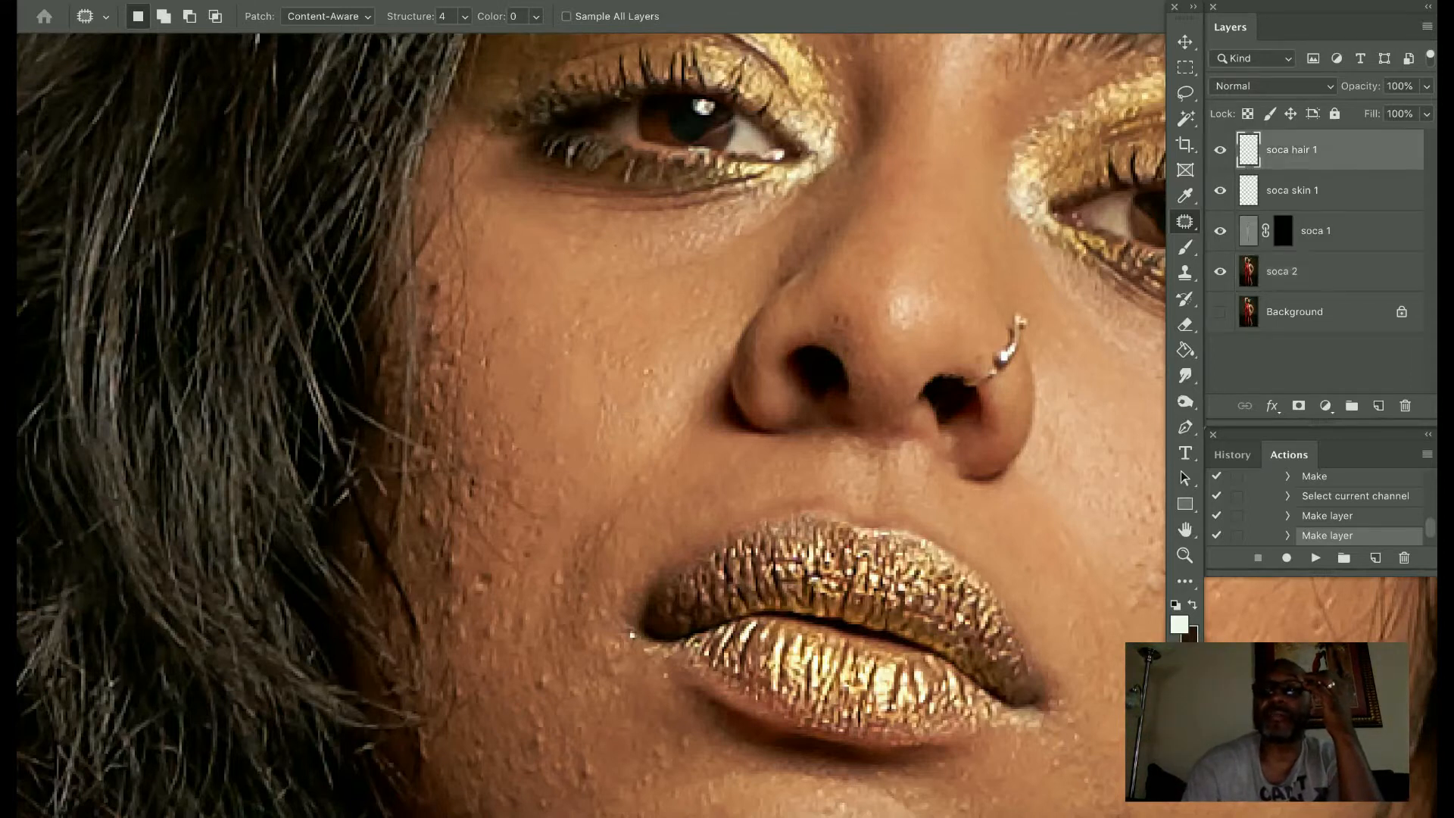
{"action": "left_click", "coordinate": [1292, 190]}
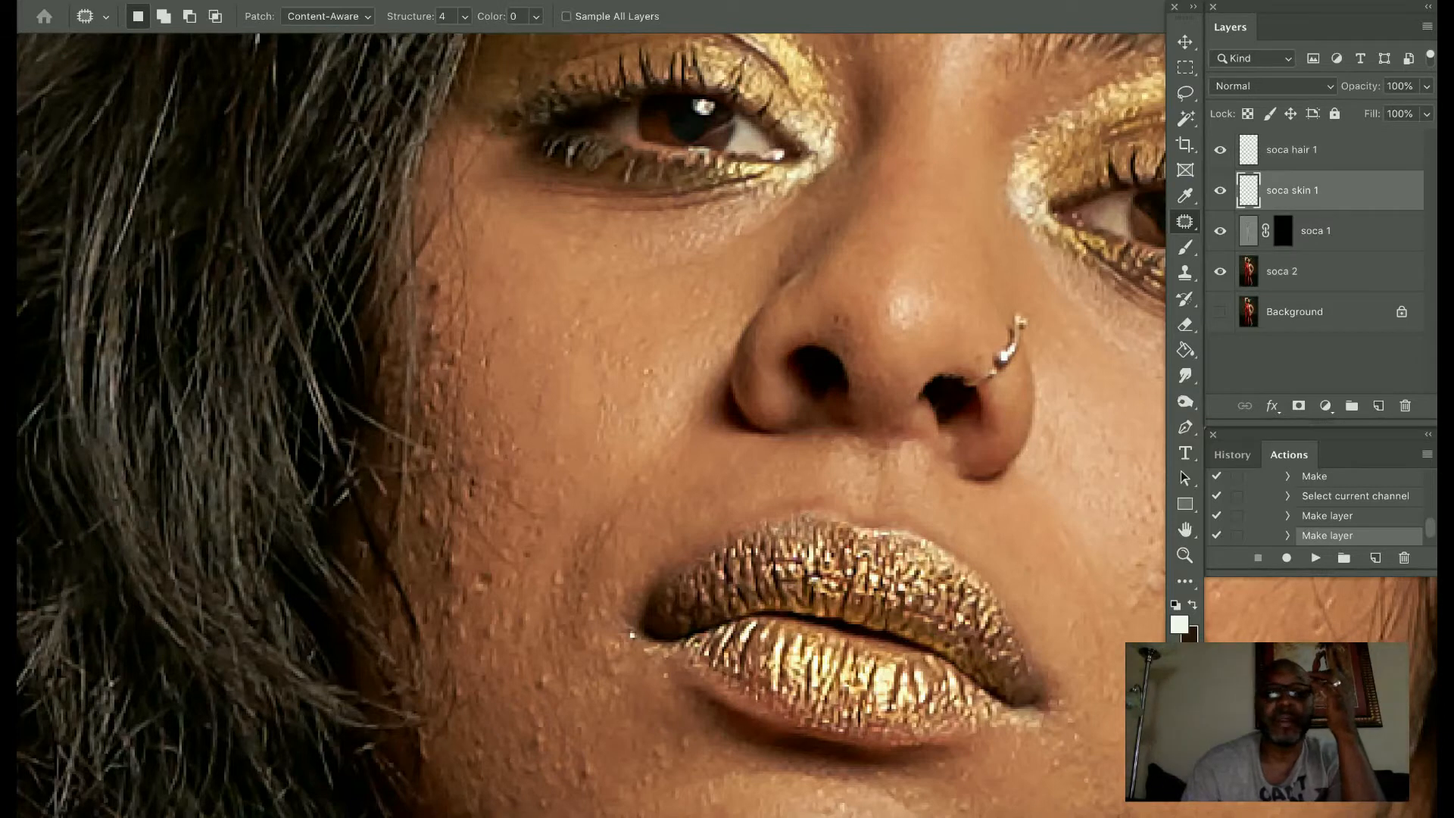
{"action": "left_click_drag", "start_coordinate": [547, 389], "coordinate": [551, 392]}
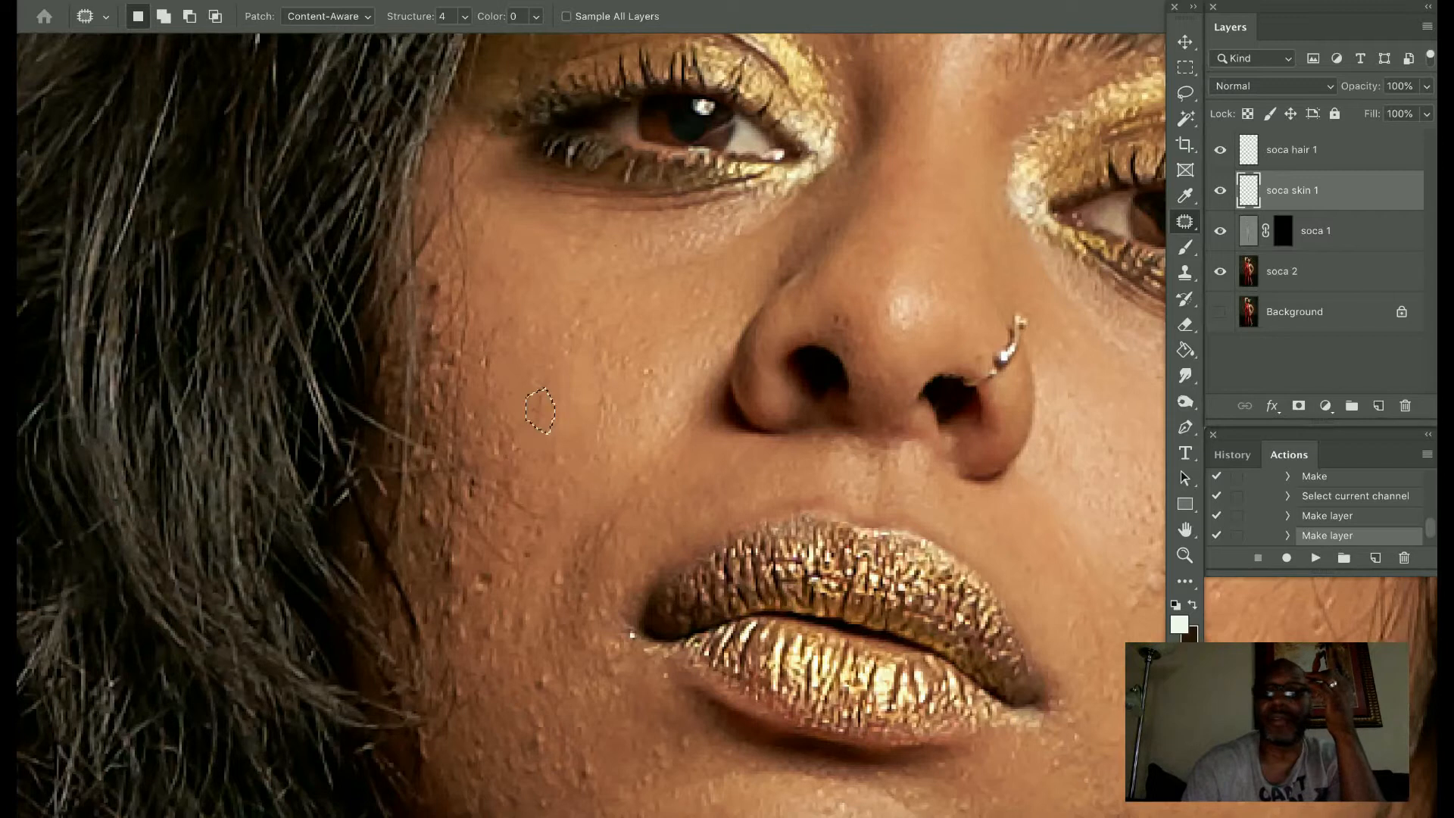
{"action": "left_click", "coordinate": [1291, 149]}
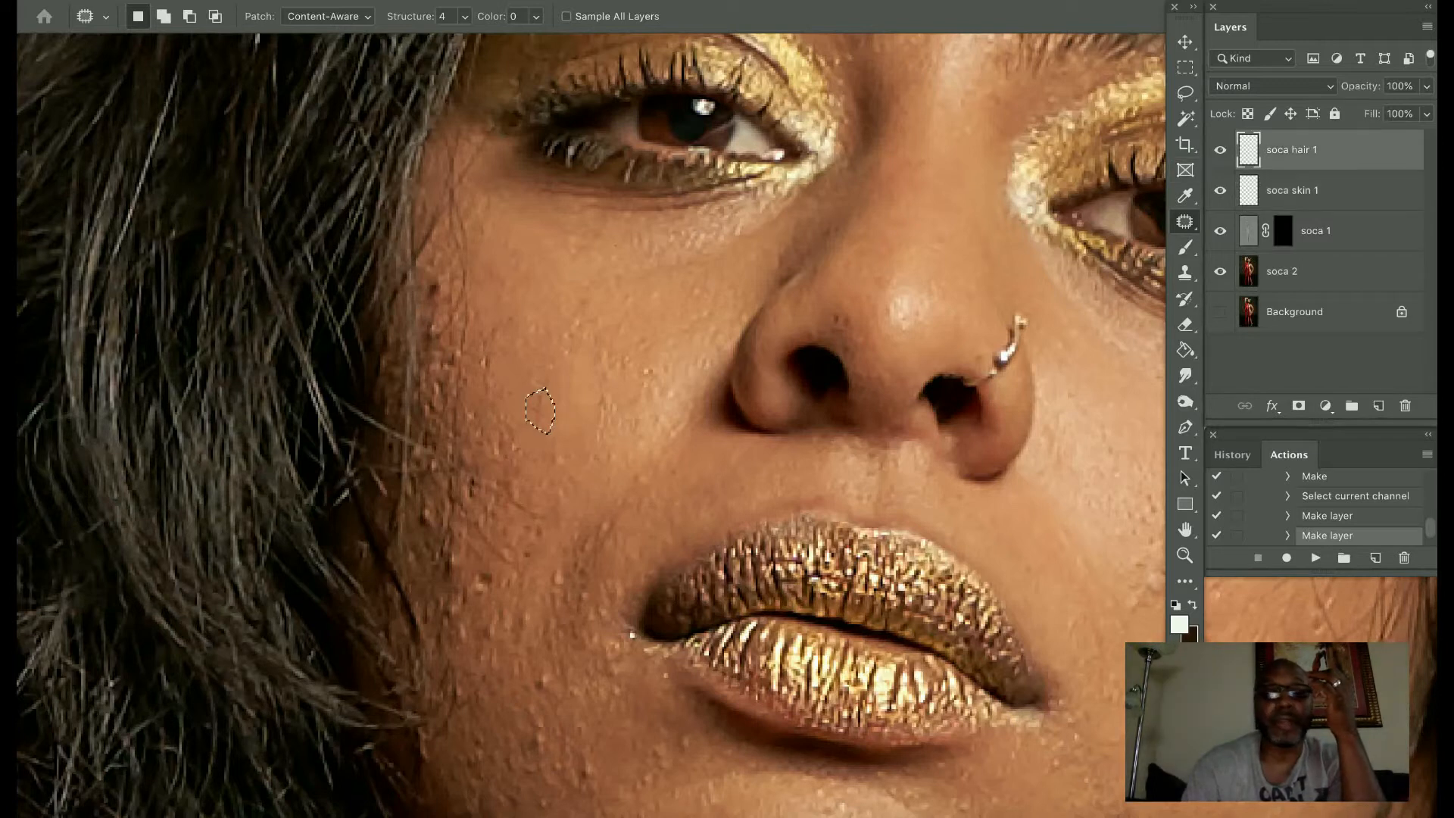
{"action": "key", "text": "Right"}
{"action": "key", "text": "Right"}
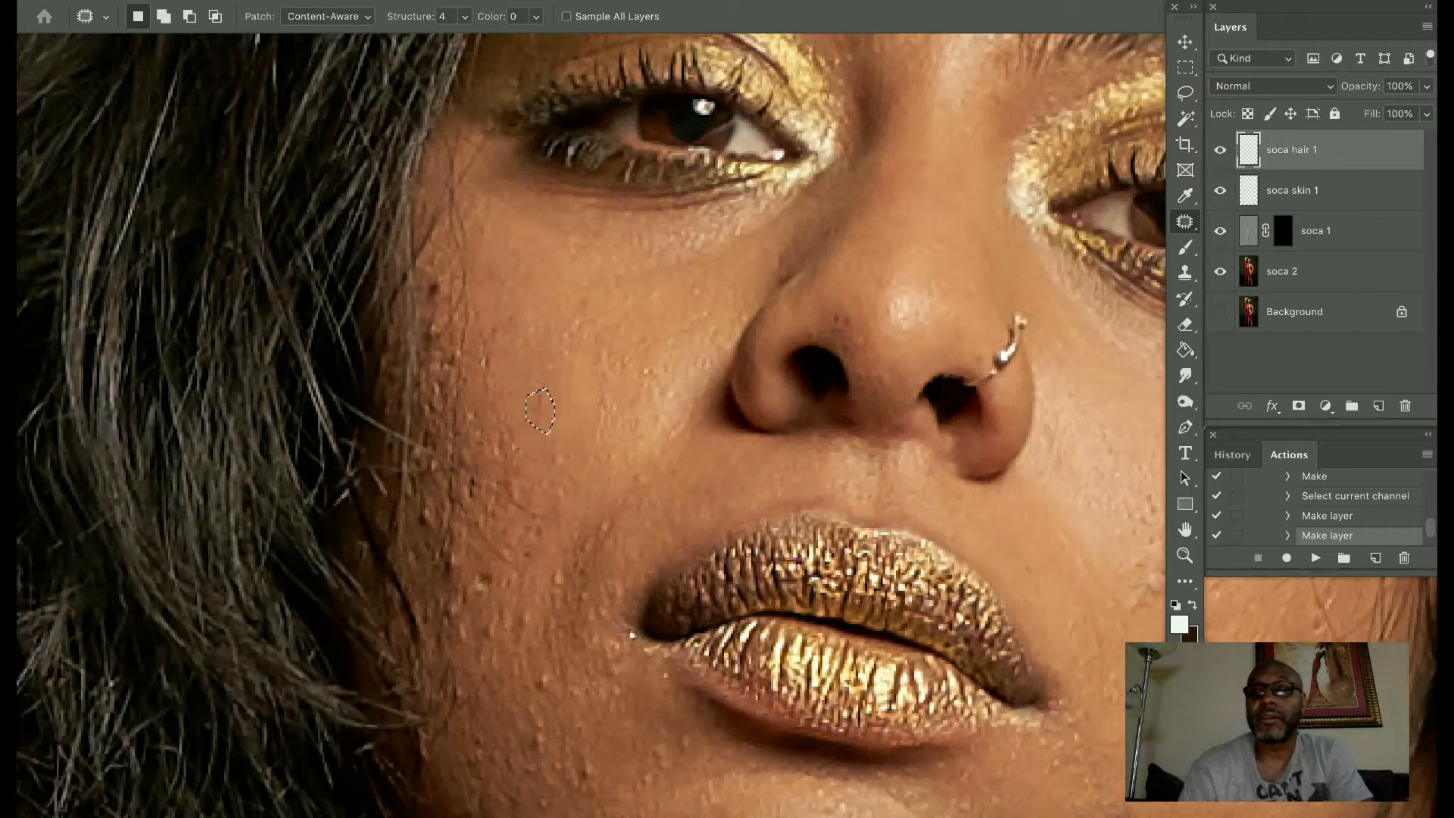
{"action": "left_click", "coordinate": [1283, 230]}
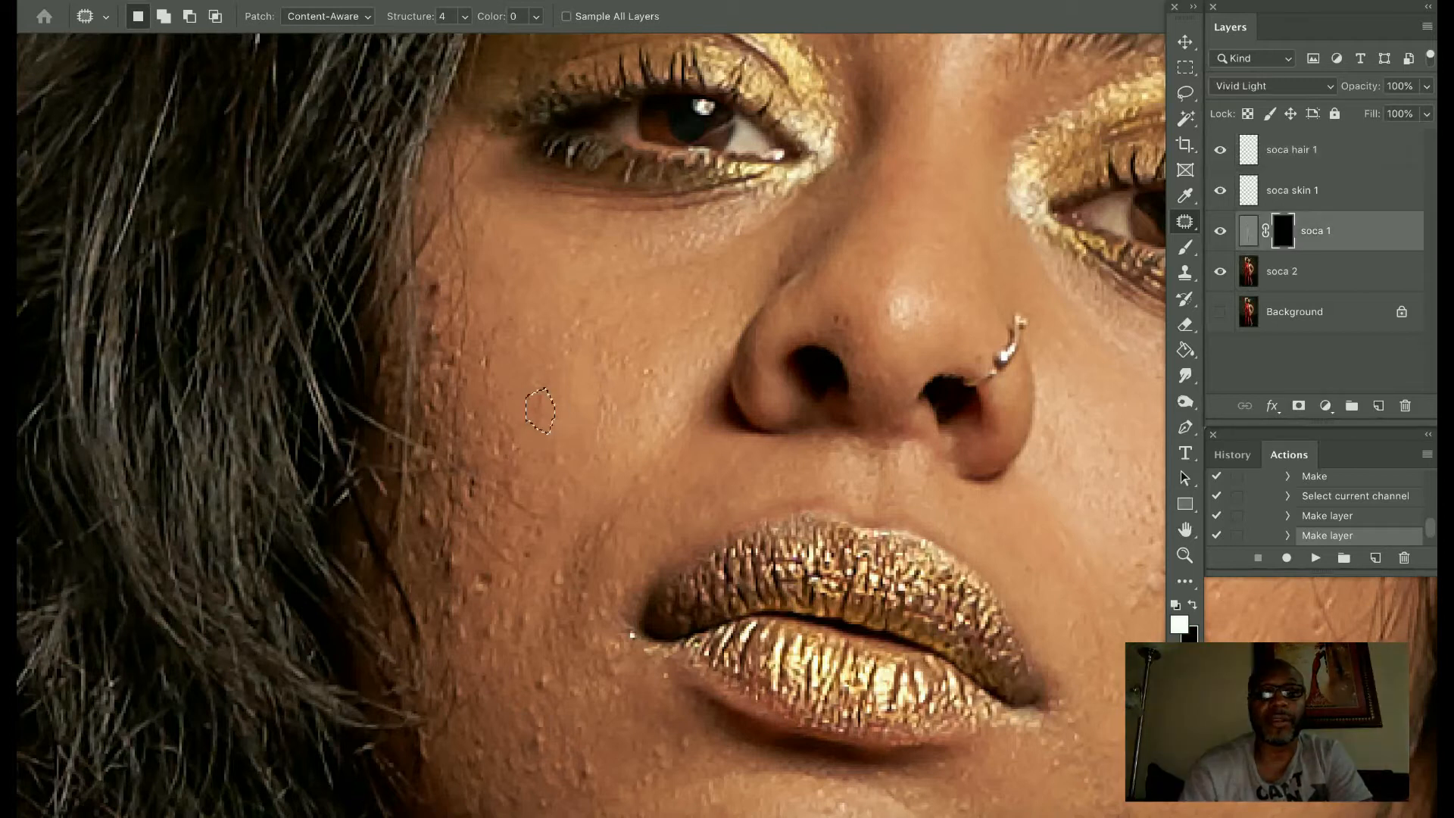
{"action": "key", "text": "alt+bracketleft"}
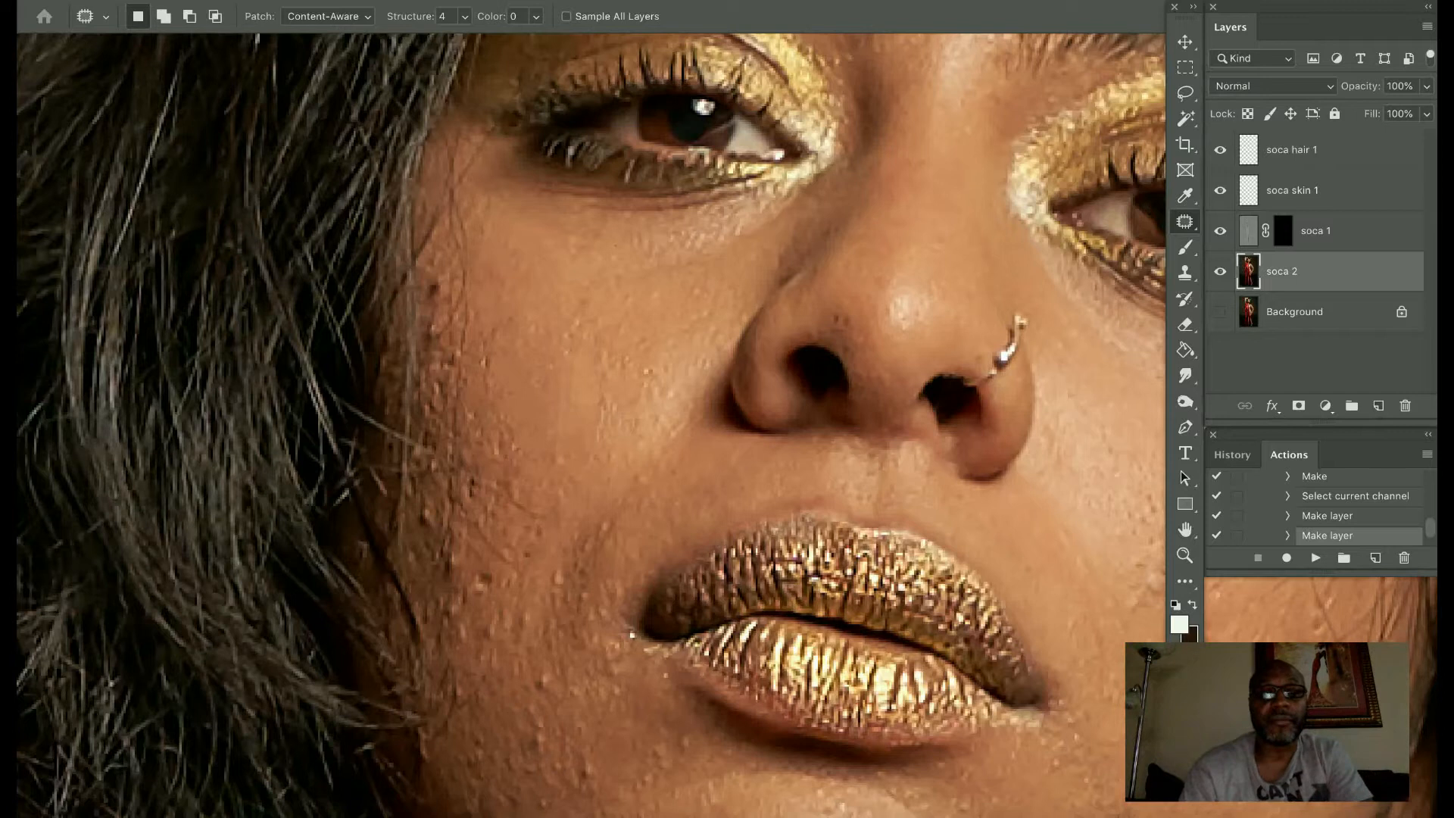
Patch the uneven skin on the lower and central image-left cheek on the "soca 2" layer and deselect
{"action": "mouse_move", "coordinate": [494, 450]}
{"action": "left_mouse_down"}
{"action": "mouse_move", "coordinate": [491, 501]}
{"action": "mouse_move", "coordinate": [508, 515]}
{"action": "mouse_move", "coordinate": [545, 529]}
{"action": "mouse_move", "coordinate": [548, 447]}
{"action": "mouse_move", "coordinate": [541, 515]}
{"action": "mouse_move", "coordinate": [566, 474]}
{"action": "left_mouse_up"}
{"action": "key", "text": "super+d"}
{"action": "key", "text": "super+d"}
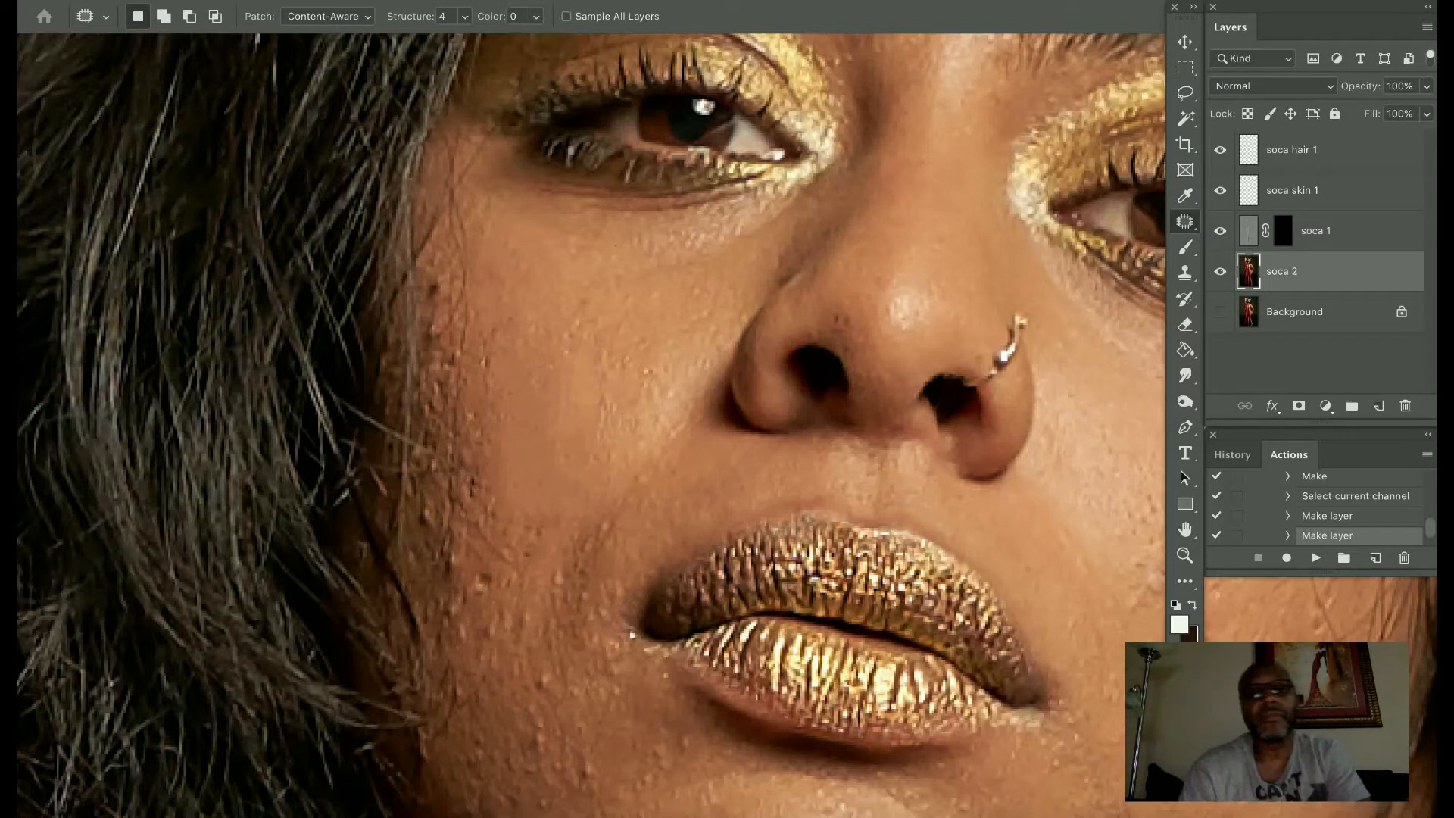
{"action": "mouse_move", "coordinate": [544, 316]}
{"action": "left_mouse_down"}
{"action": "mouse_move", "coordinate": [572, 327]}
{"action": "mouse_move", "coordinate": [530, 393]}
{"action": "mouse_move", "coordinate": [572, 334]}
{"action": "left_mouse_up"}
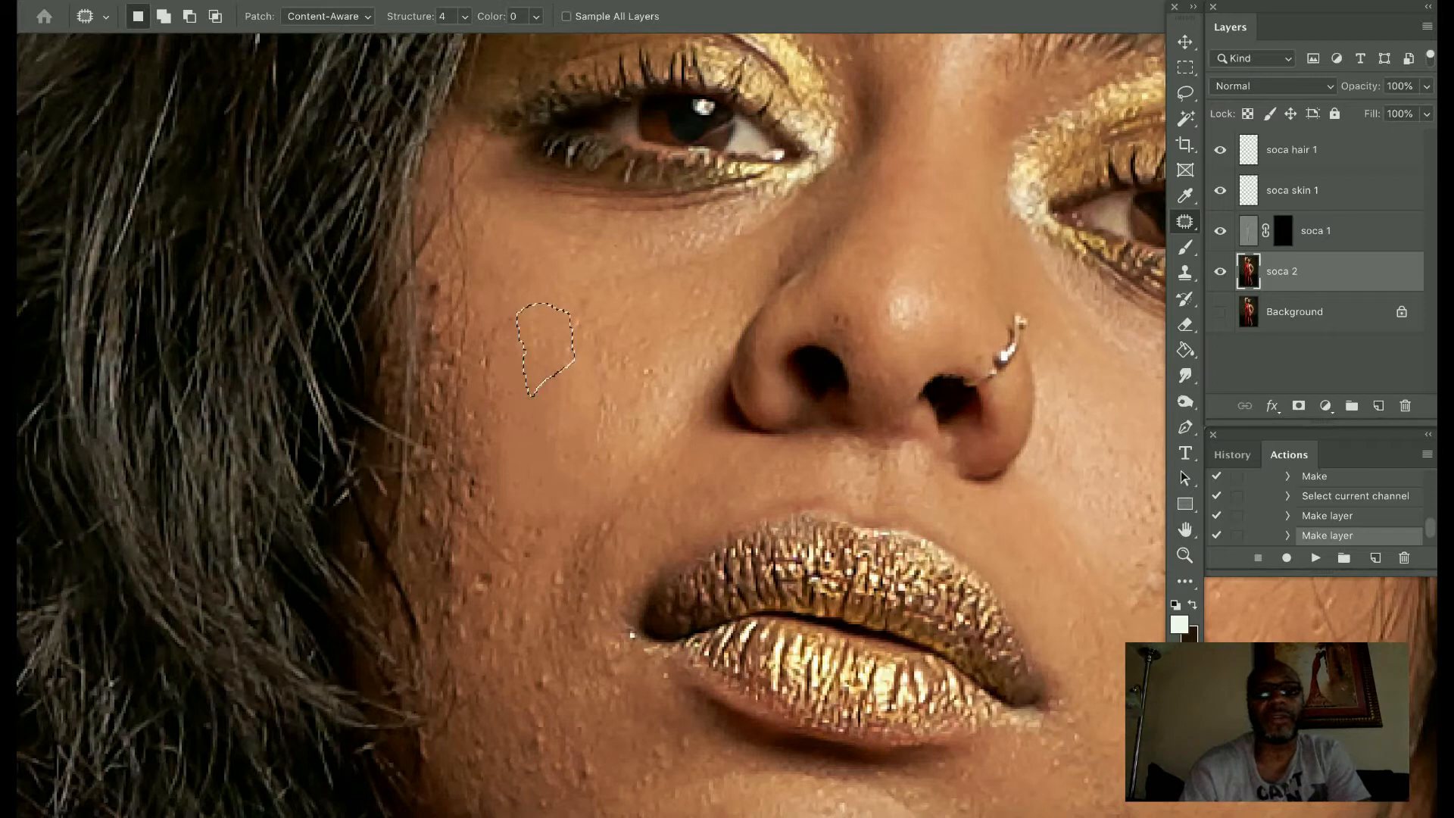
{"action": "key", "text": "super+d"}
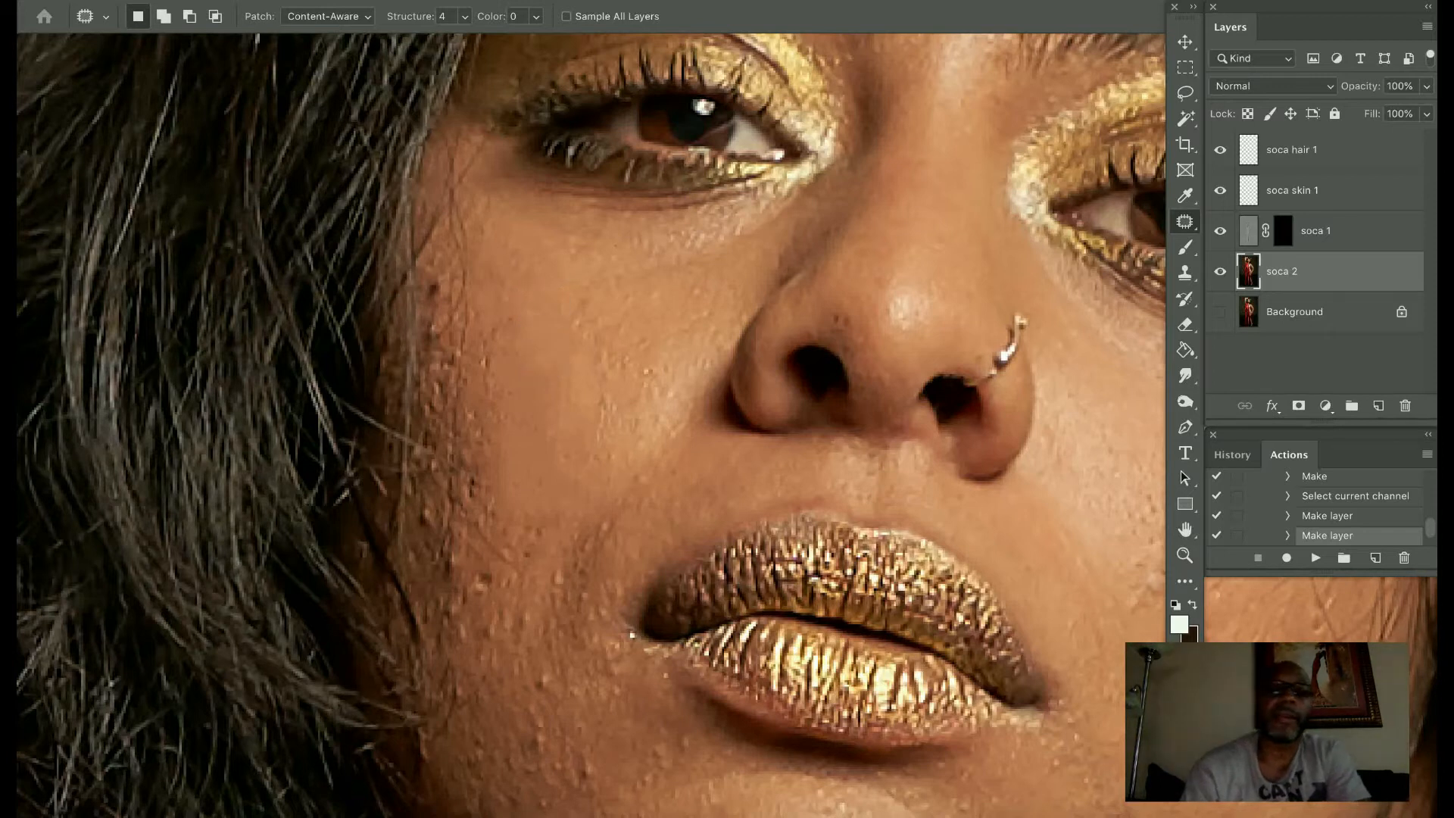
Try to heal the outer cheek spots with the Healing Brush at size 10 in Replace mode and undo the strokes
{"action": "right_click", "coordinate": [1185, 221]}
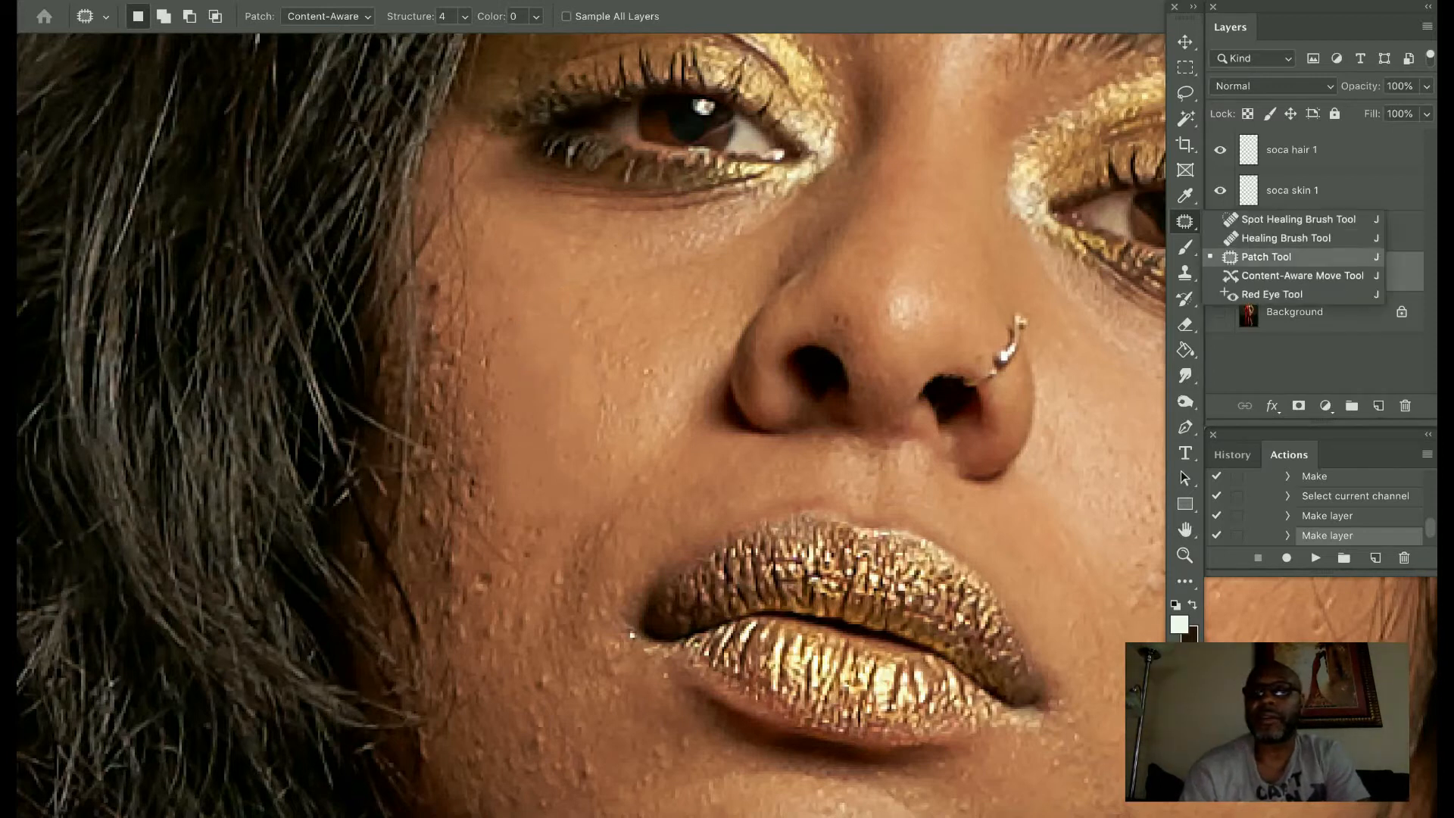
{"action": "left_click", "coordinate": [1280, 239]}
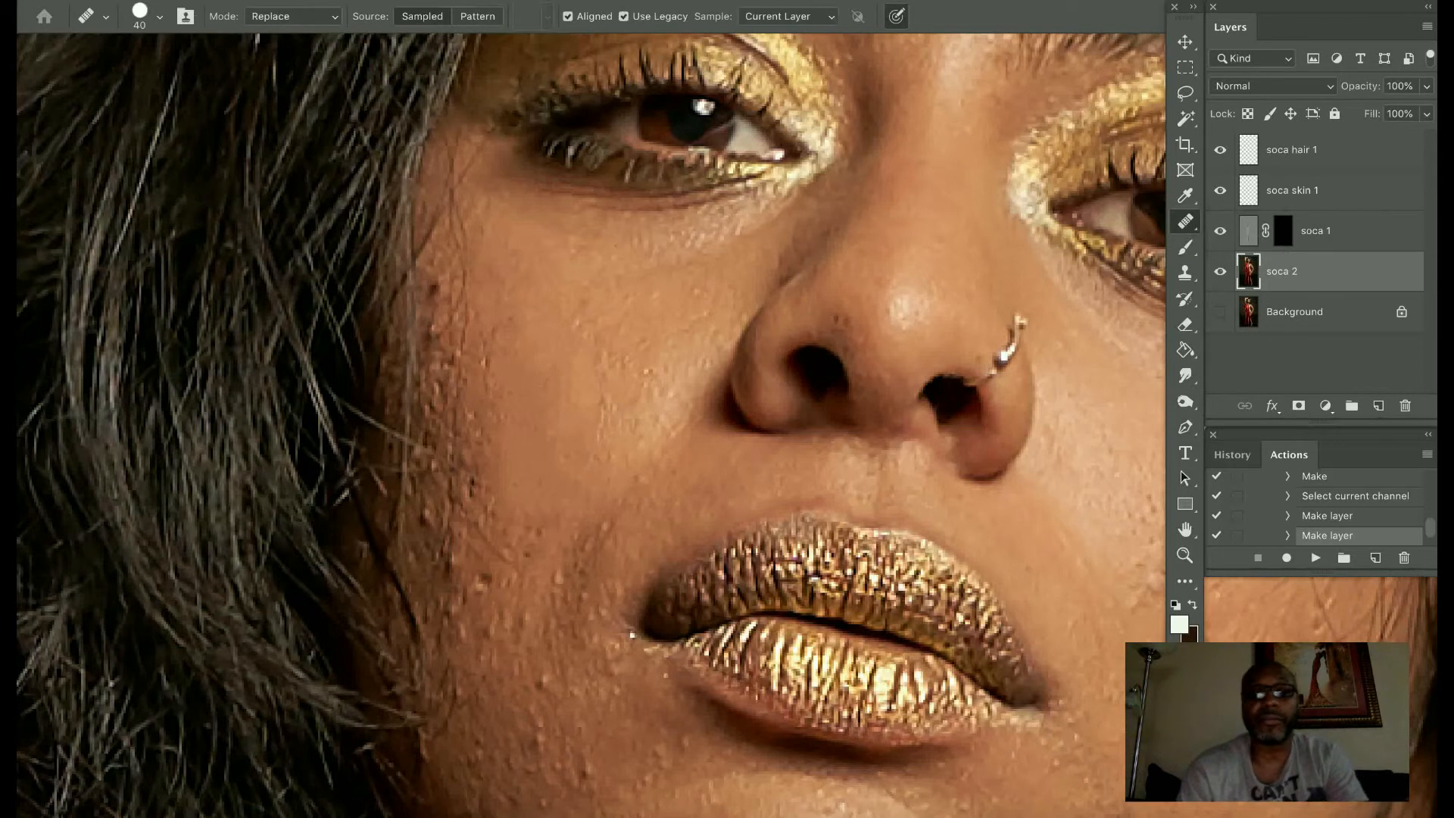
{"action": "key", "text": "bracketleft"}
{"action": "key", "text": "bracketleft"}
{"action": "key", "text": "bracketleft"}
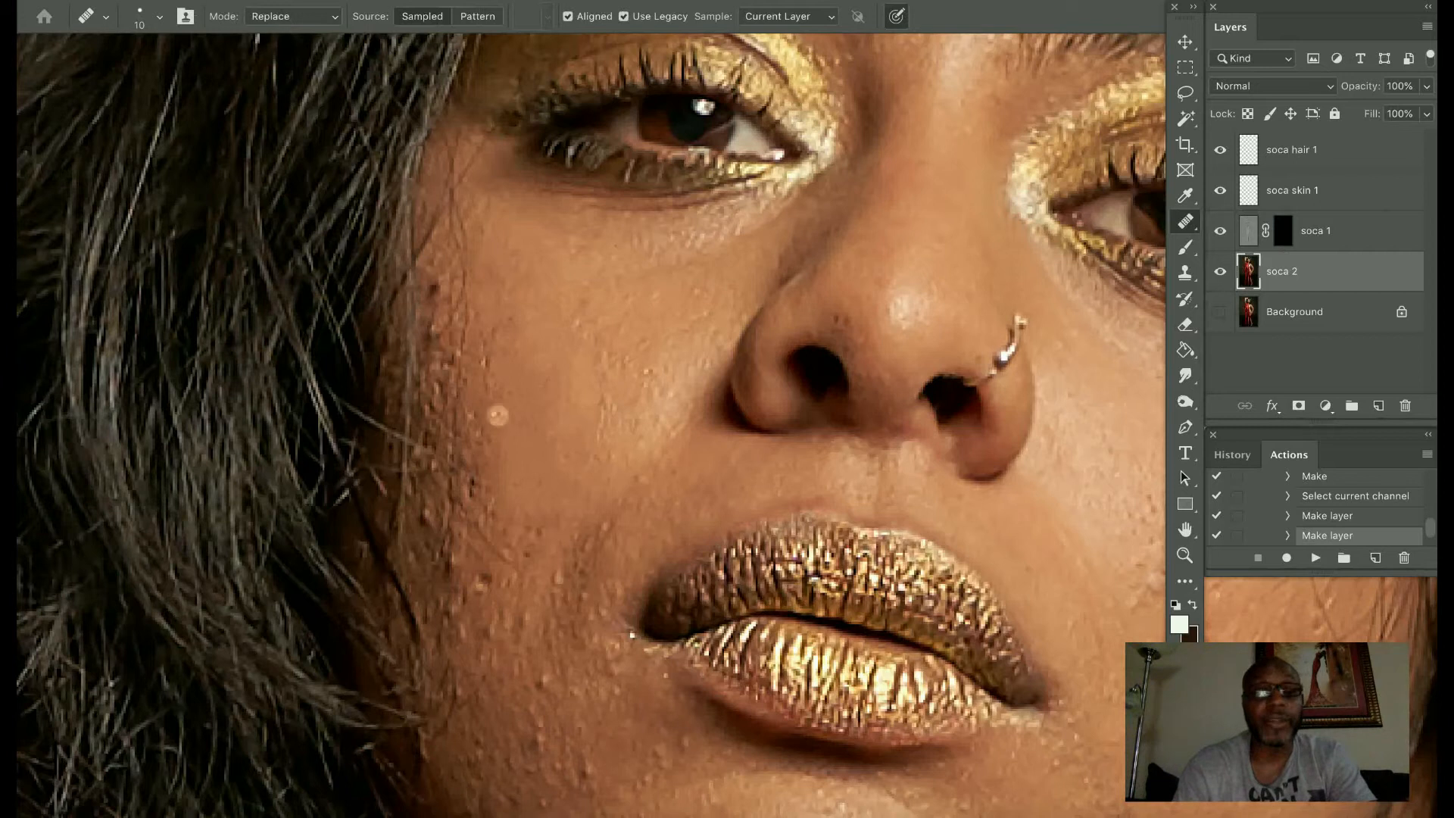
{"action": "left_click", "coordinate": [472, 401]}
{"action": "mouse_move", "coordinate": [471, 401]}
{"action": "left_mouse_down"}
{"action": "mouse_move", "coordinate": [476, 433]}
{"action": "mouse_move", "coordinate": [491, 382]}
{"action": "left_mouse_up"}
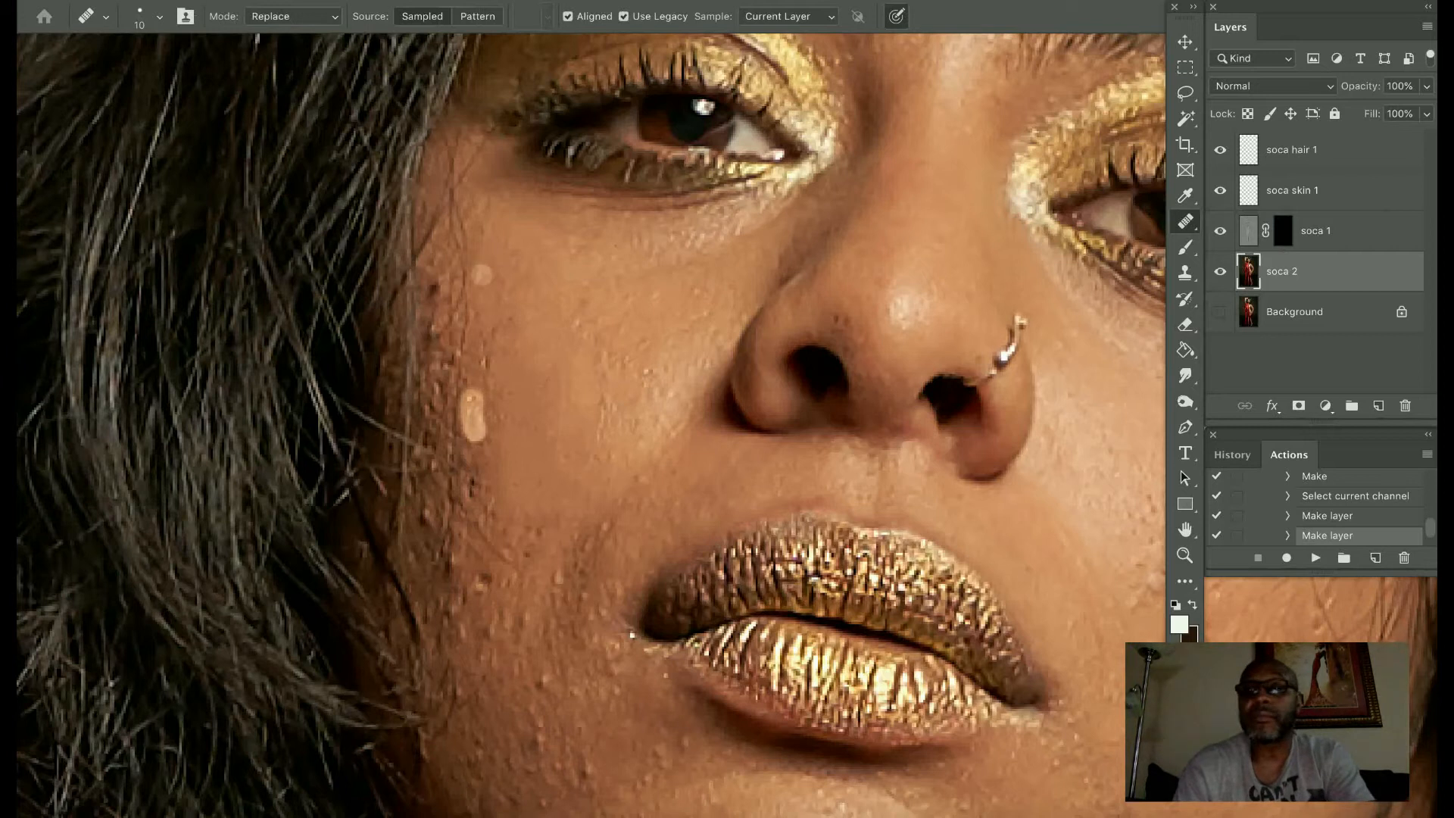
{"action": "left_click", "coordinate": [235, 2]}
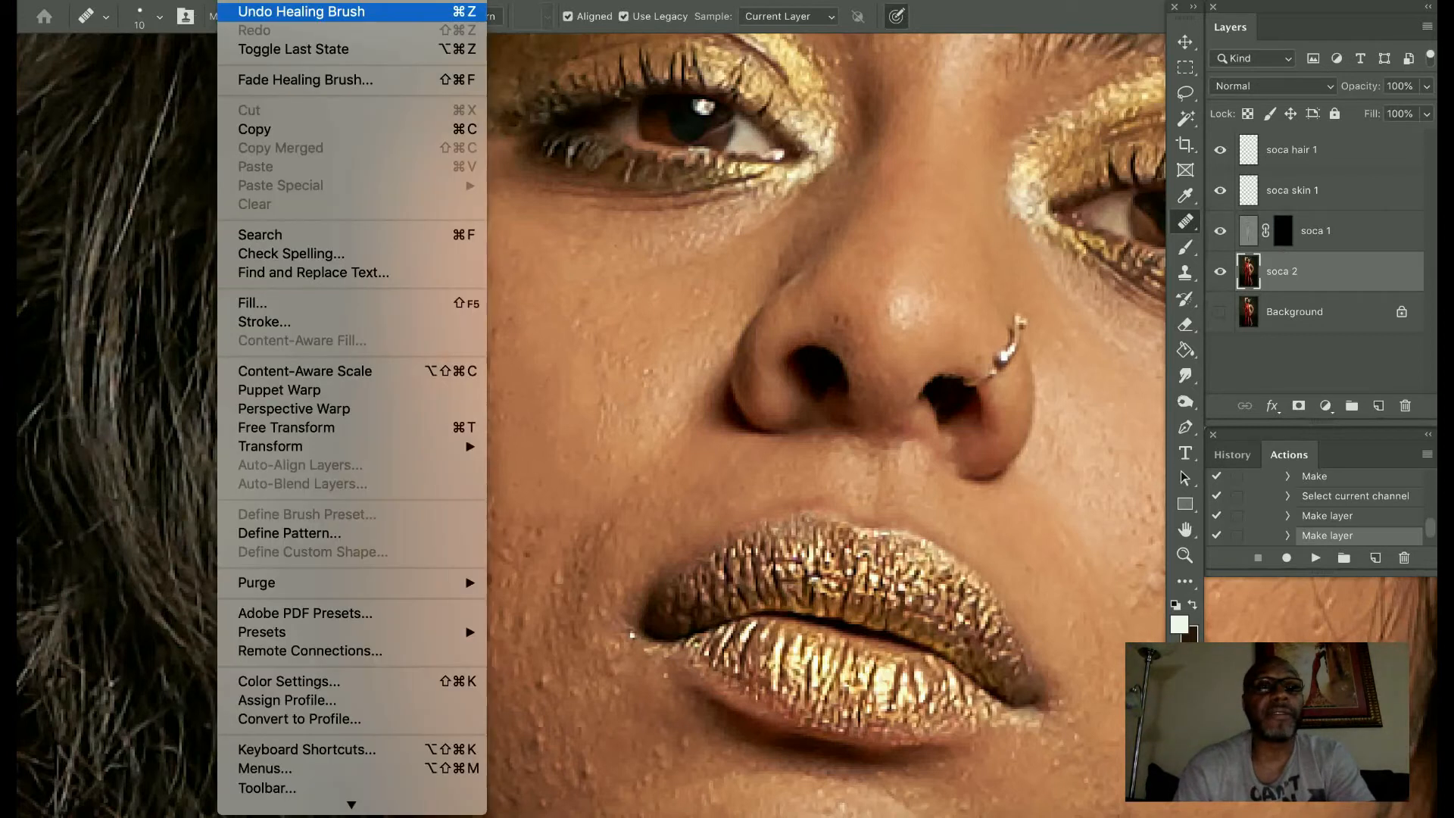
{"action": "left_click", "coordinate": [356, 11]}
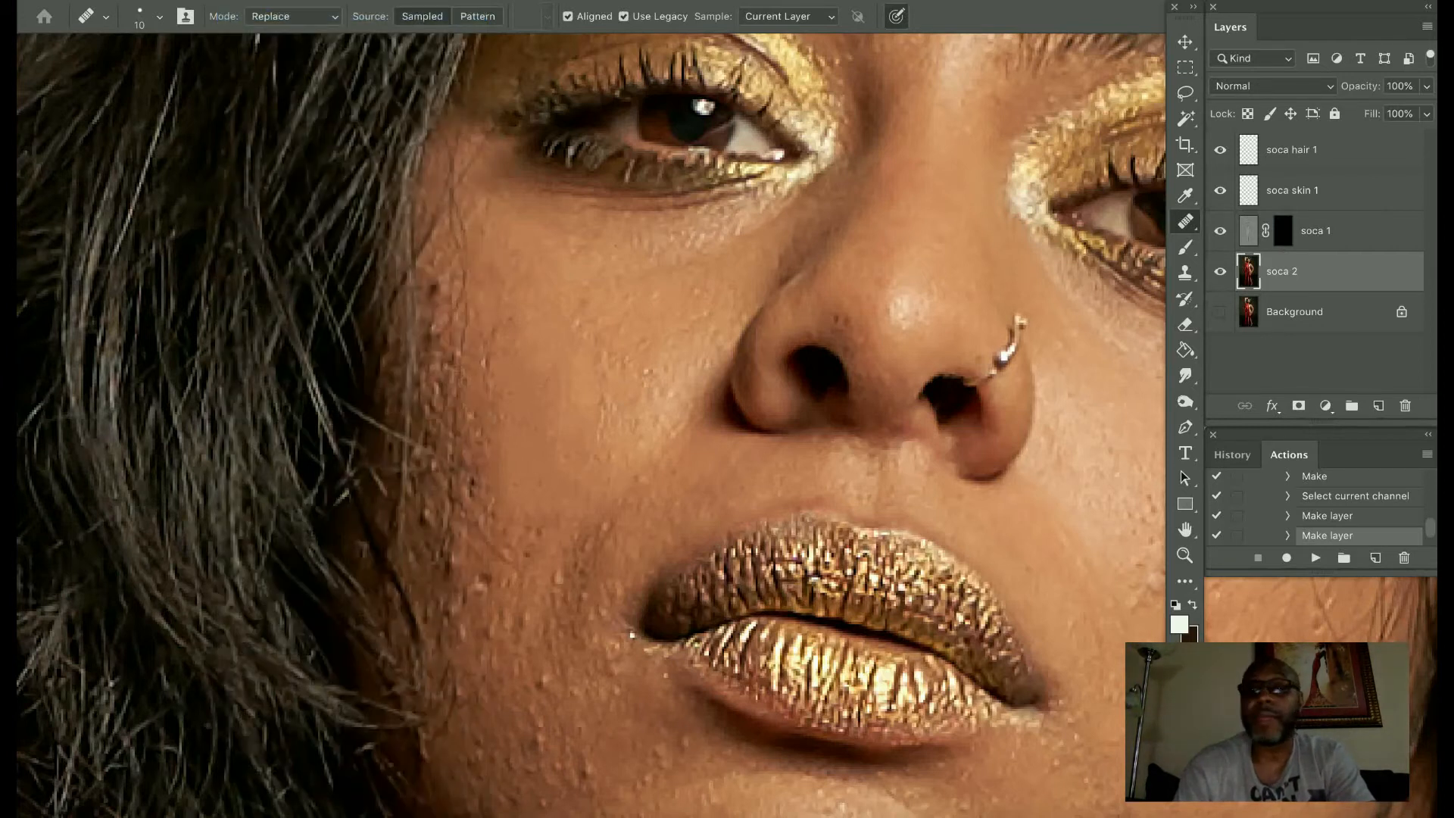
Return to the Patch tool and patch the small spots along the outer image-left cheek beside the hair, then deselect
{"action": "mouse_move", "coordinate": [1186, 221]}
{"action": "left_mouse_down"}
{"action": "mouse_move", "coordinate": [1235, 236]}
{"action": "mouse_move", "coordinate": [1234, 258]}
{"action": "left_mouse_up"}
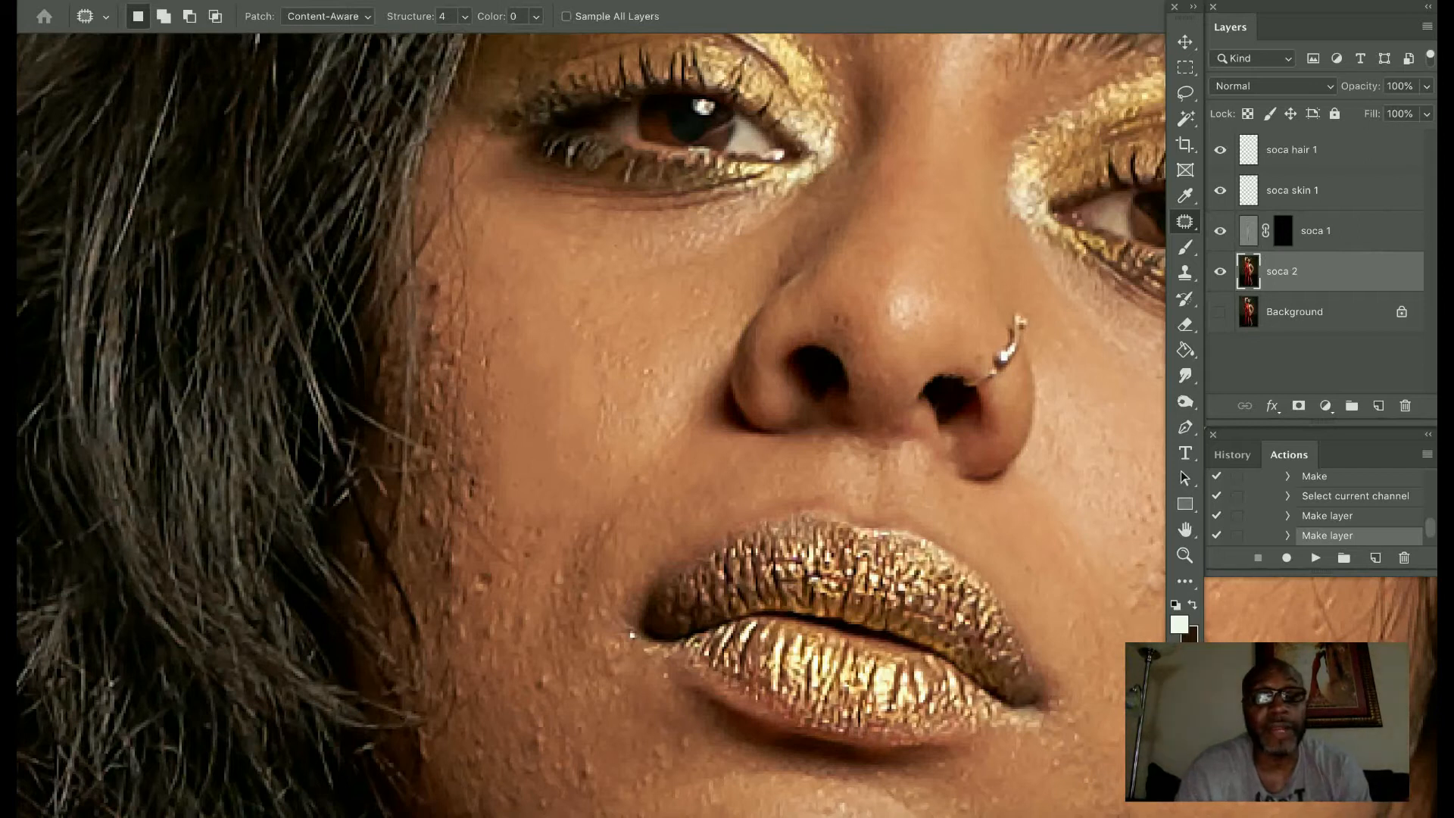
{"action": "mouse_move", "coordinate": [493, 350]}
{"action": "left_mouse_down"}
{"action": "mouse_move", "coordinate": [473, 365]}
{"action": "mouse_move", "coordinate": [465, 324]}
{"action": "mouse_move", "coordinate": [496, 350]}
{"action": "left_mouse_up"}
{"action": "key", "text": "super+d"}
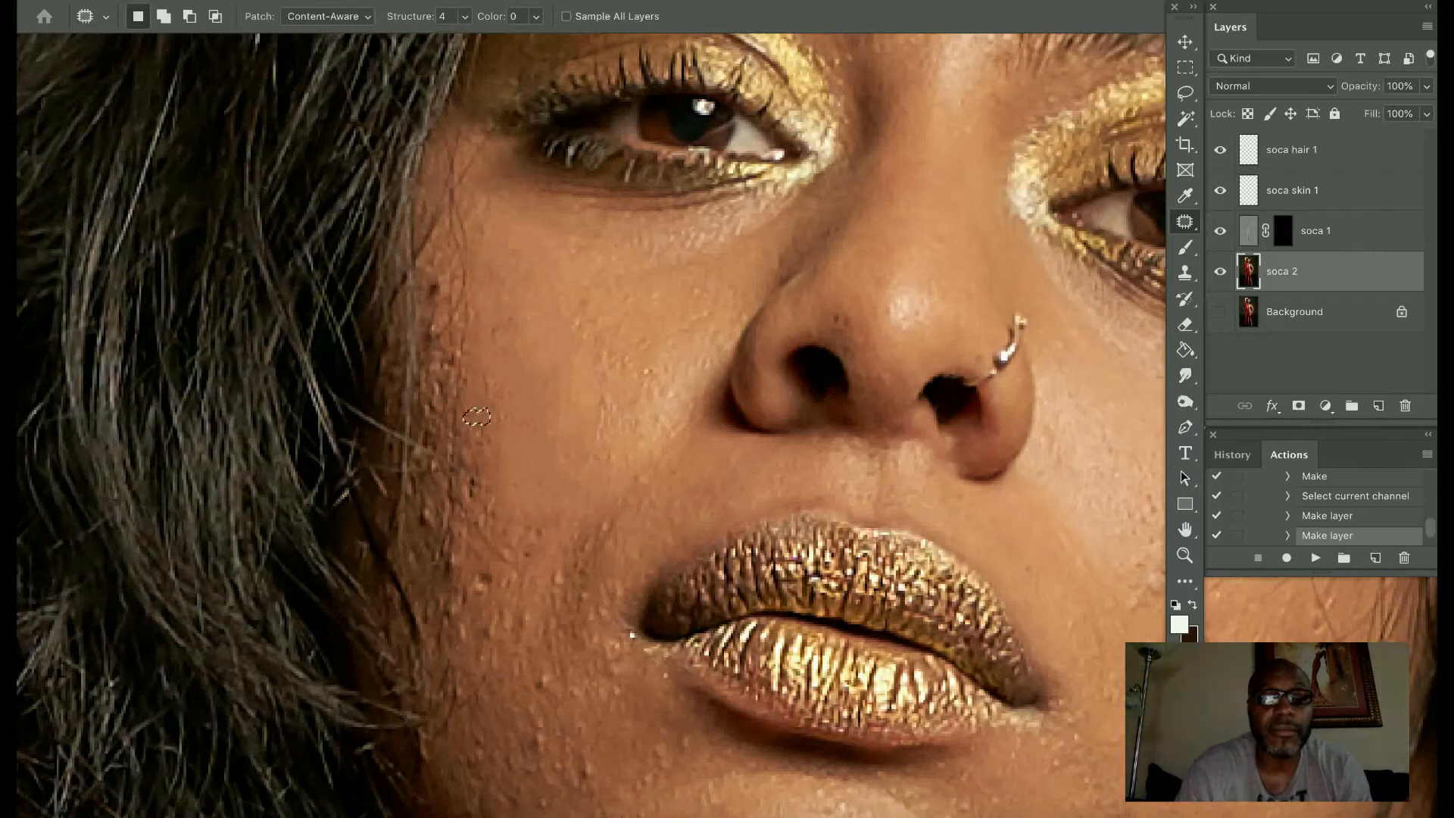
{"action": "mouse_move", "coordinate": [464, 434]}
{"action": "left_mouse_down"}
{"action": "mouse_move", "coordinate": [479, 459]}
{"action": "mouse_move", "coordinate": [478, 406]}
{"action": "mouse_move", "coordinate": [505, 440]}
{"action": "left_mouse_up"}
{"action": "key", "text": "super+d"}
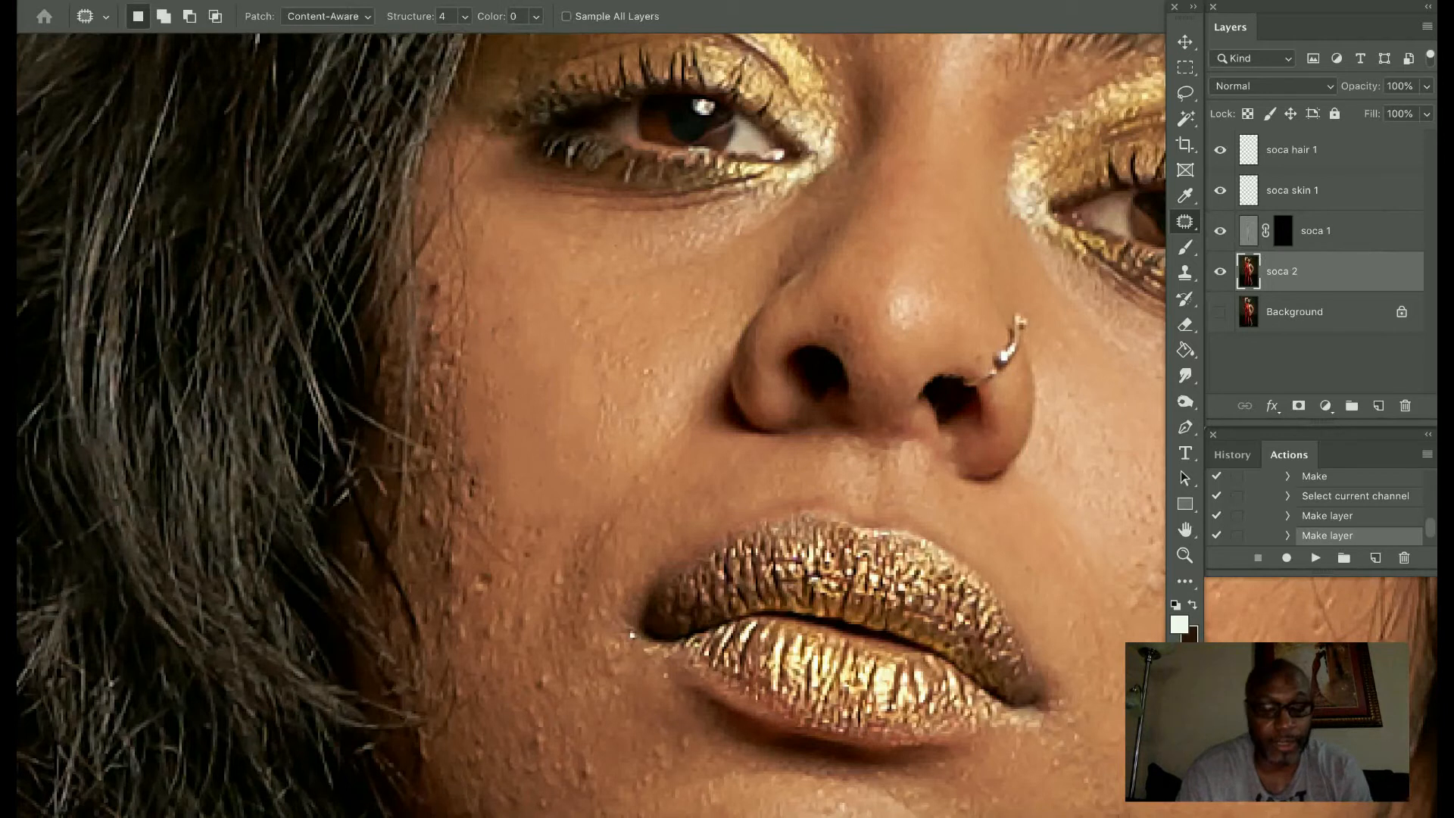
Patch a larger area of the image-left cheek between the hairline and the nose
{"action": "key", "text": "super+minus"}
{"action": "key", "text": "super+minus"}
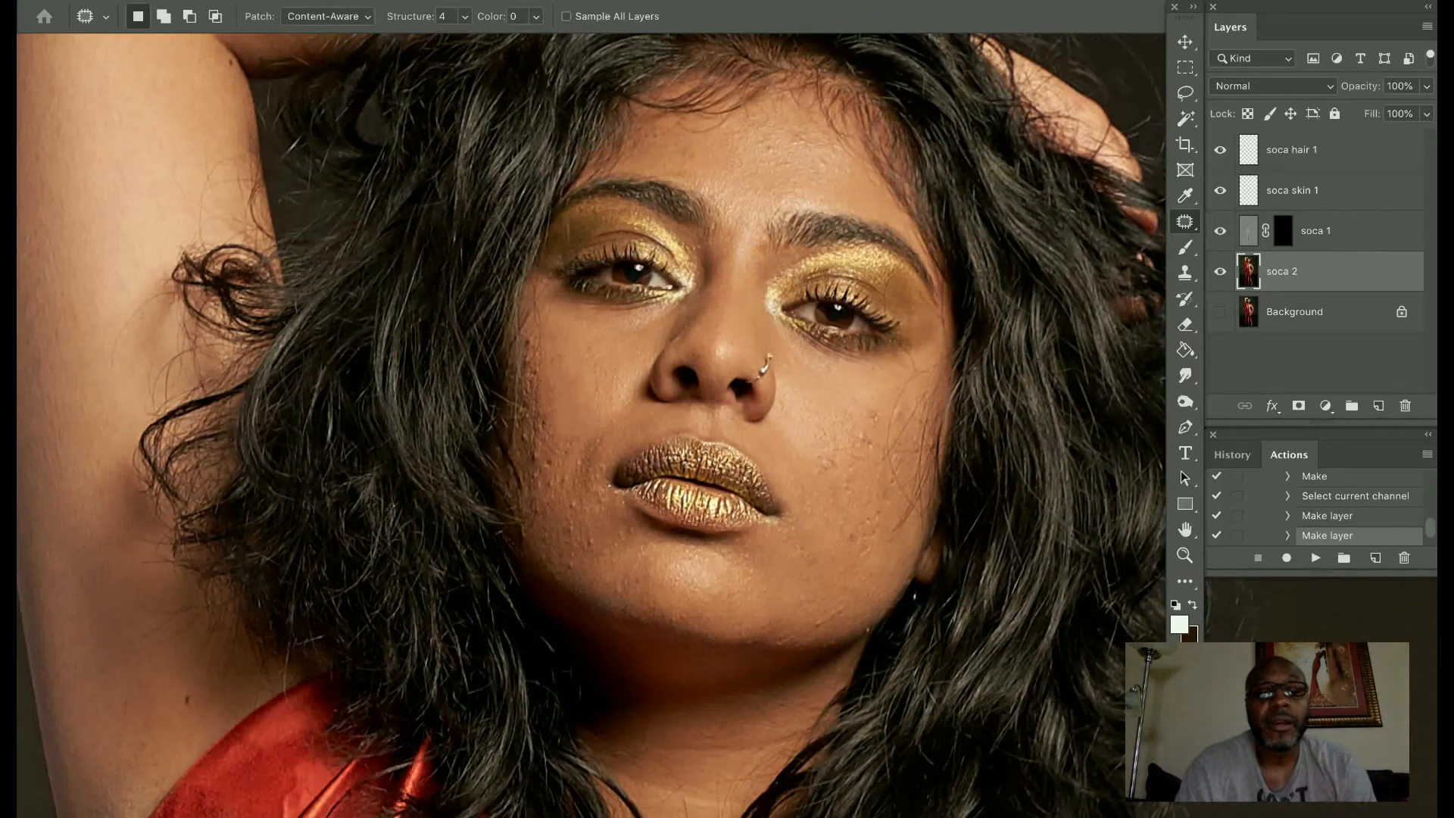
{"action": "mouse_move", "coordinate": [589, 348]}
{"action": "left_mouse_down"}
{"action": "mouse_move", "coordinate": [589, 382]}
{"action": "mouse_move", "coordinate": [603, 364]}
{"action": "mouse_move", "coordinate": [591, 348]}
{"action": "mouse_move", "coordinate": [606, 367]}
{"action": "left_mouse_up"}
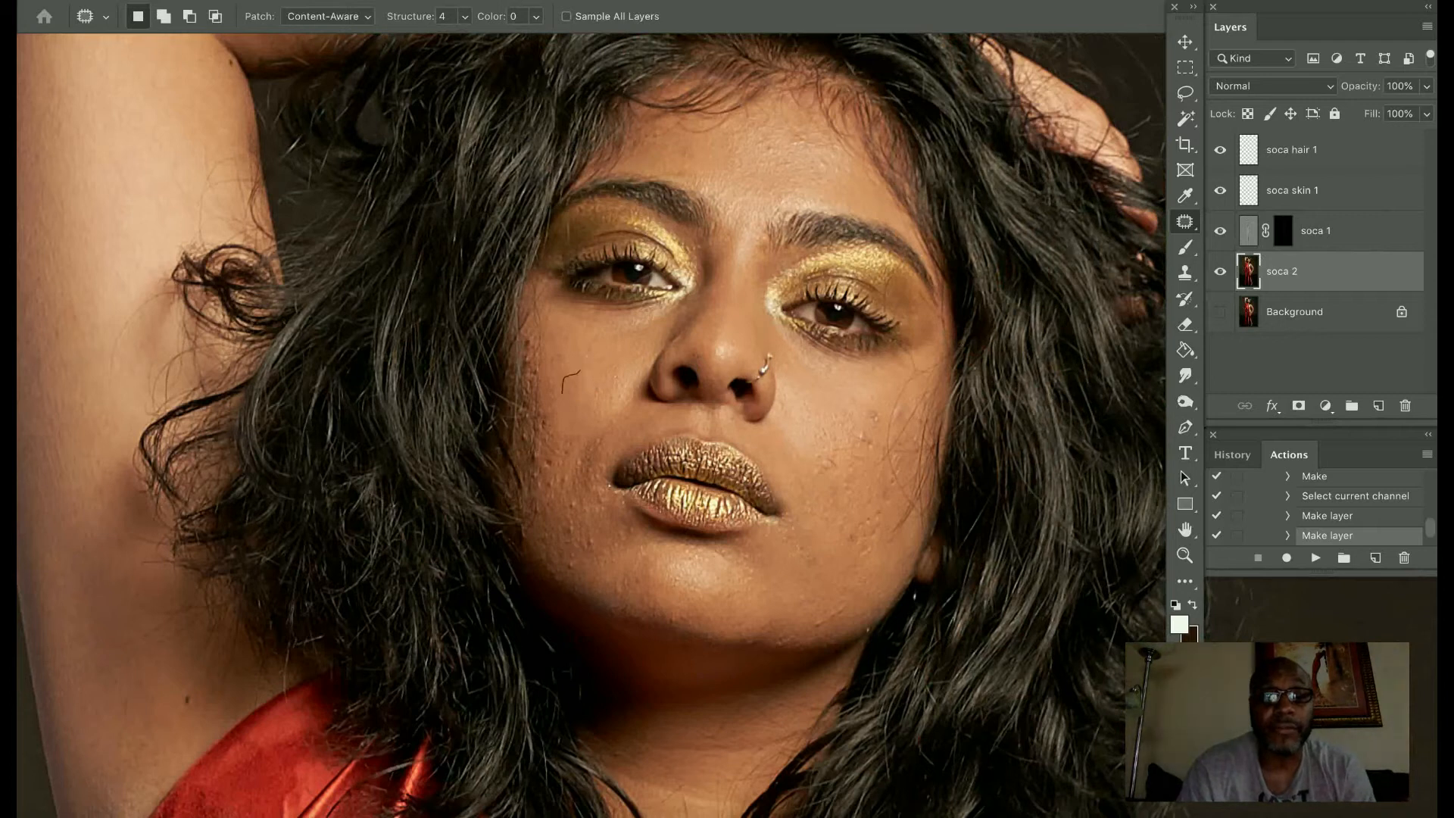
{"action": "mouse_move", "coordinate": [577, 406]}
{"action": "left_mouse_down"}
{"action": "mouse_move", "coordinate": [580, 371]}
{"action": "mouse_move", "coordinate": [589, 390]}
{"action": "mouse_move", "coordinate": [550, 377]}
{"action": "mouse_move", "coordinate": [558, 404]}
{"action": "left_mouse_up"}
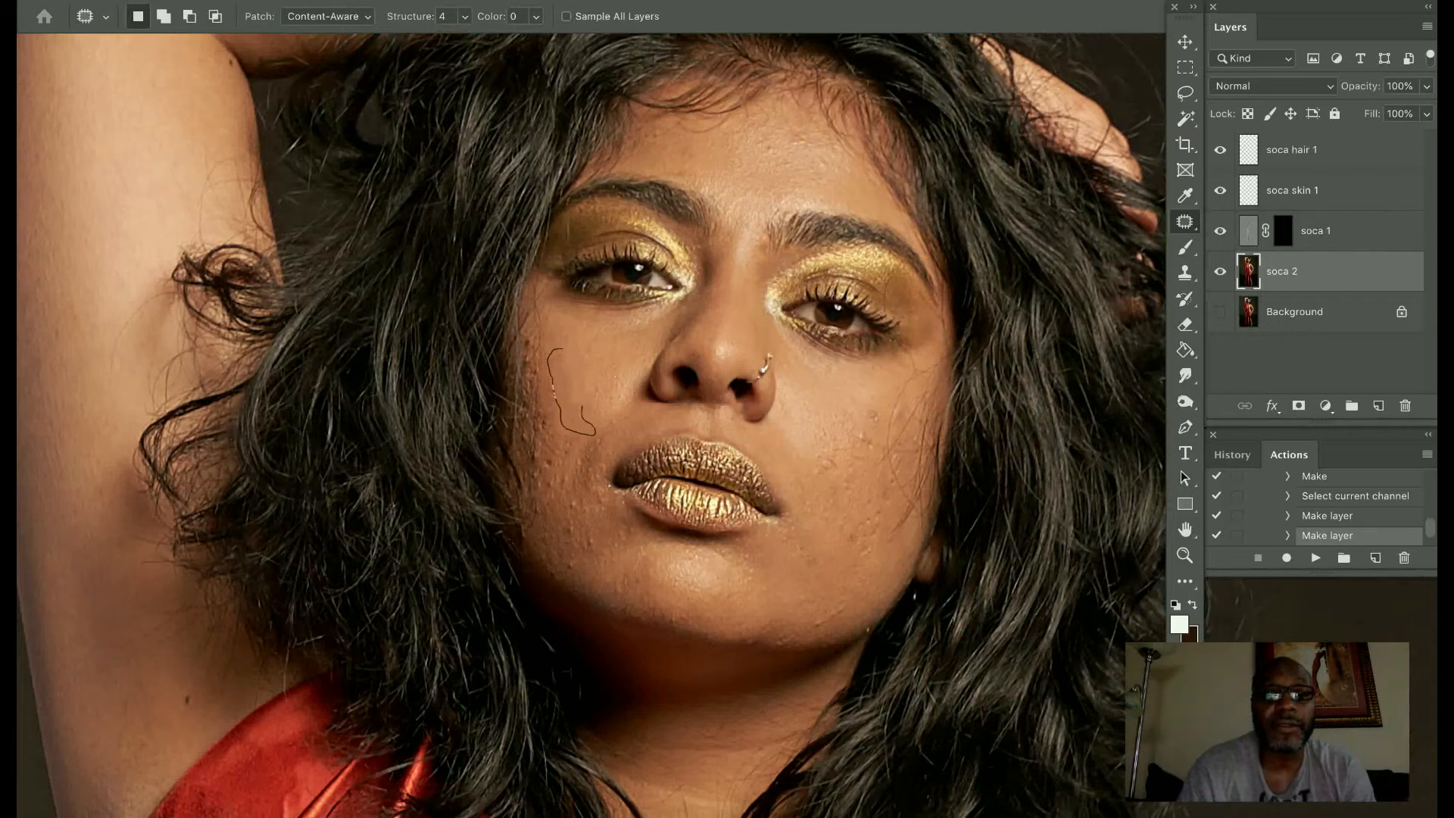
{"action": "mouse_move", "coordinate": [572, 378]}
{"action": "left_mouse_down"}
{"action": "mouse_move", "coordinate": [568, 356]}
{"action": "mouse_move", "coordinate": [582, 390]}
{"action": "left_mouse_up"}
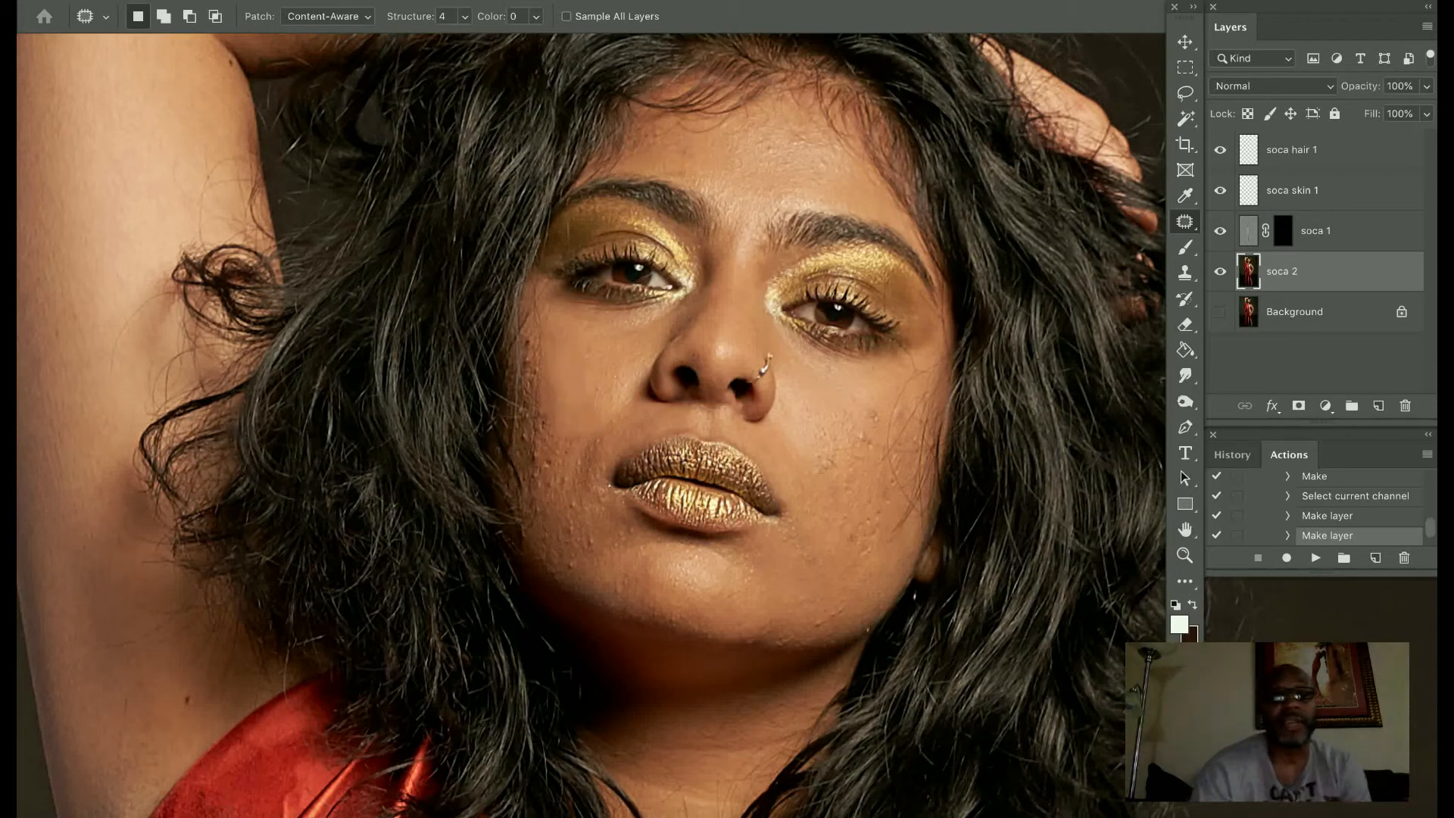
Patch the cheek skin beside the nose and the strip down the outer cheek toward mouth level, then deselect
{"action": "mouse_move", "coordinate": [590, 396]}
{"action": "left_mouse_down"}
{"action": "mouse_move", "coordinate": [572, 402]}
{"action": "mouse_move", "coordinate": [593, 397]}
{"action": "left_mouse_up"}
{"action": "left_click_drag", "start_coordinate": [584, 410], "coordinate": [596, 409]}
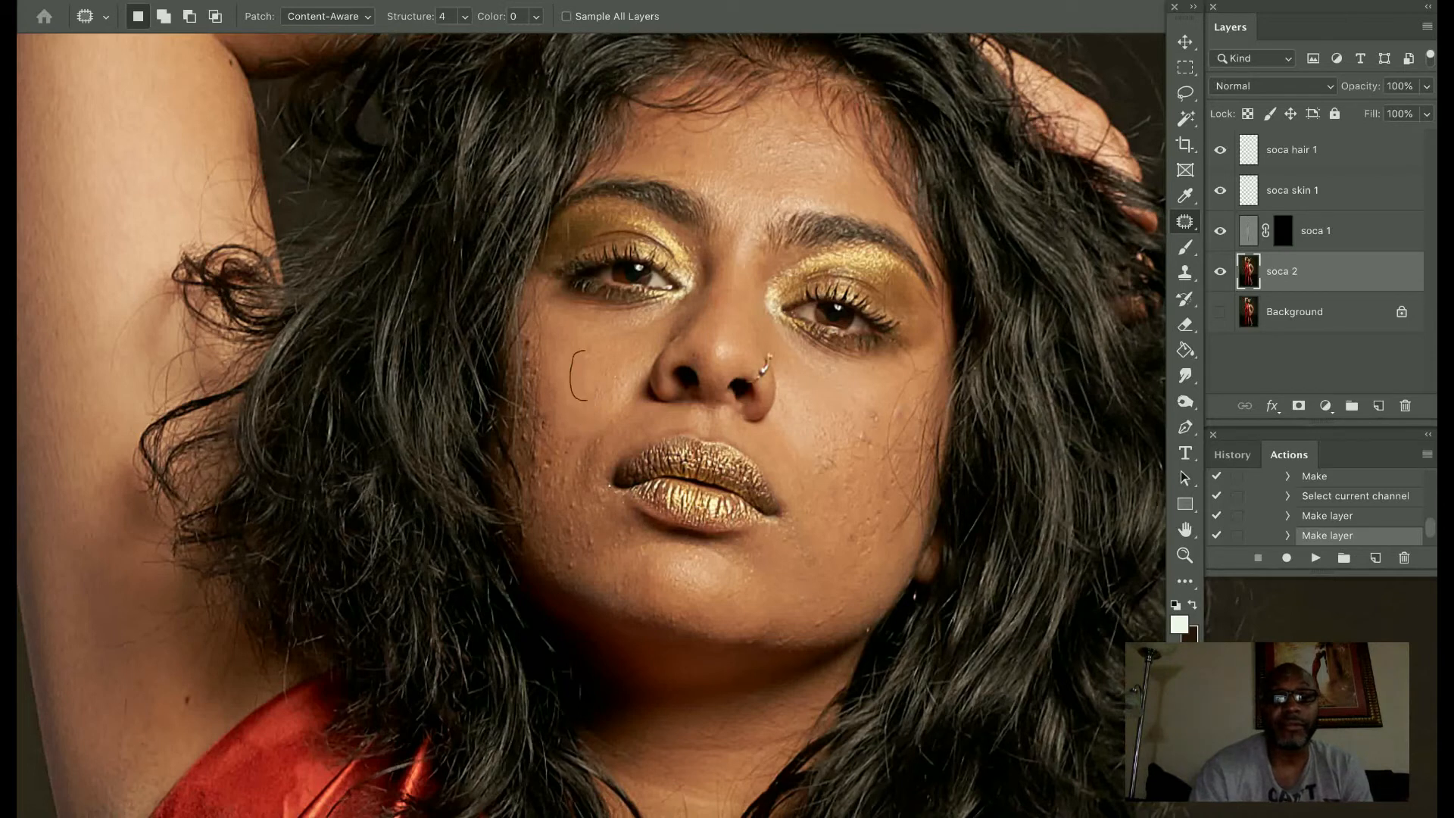
{"action": "mouse_move", "coordinate": [594, 399]}
{"action": "left_mouse_down"}
{"action": "mouse_move", "coordinate": [598, 357]}
{"action": "mouse_move", "coordinate": [583, 351]}
{"action": "left_mouse_up"}
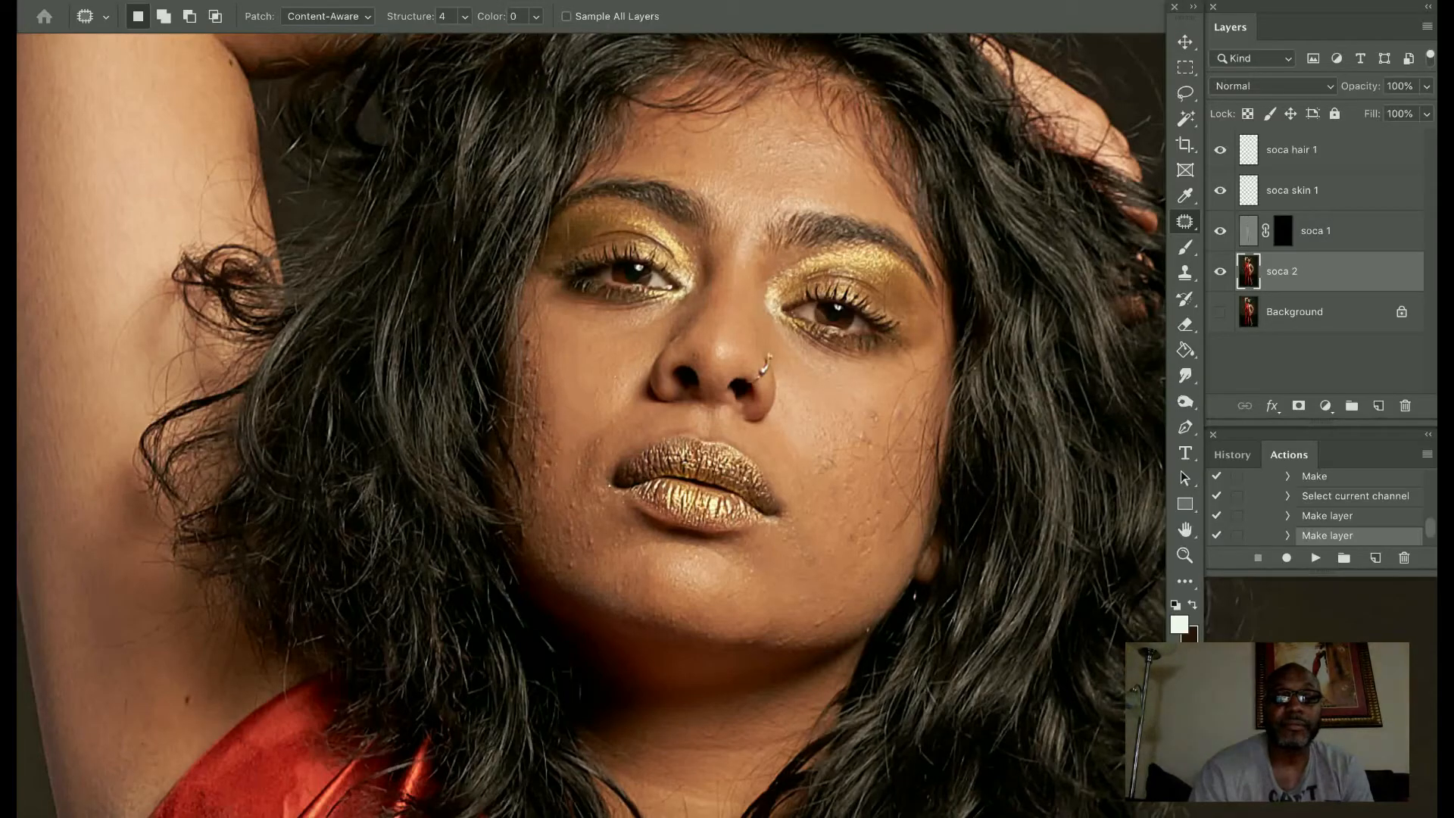
{"action": "mouse_move", "coordinate": [540, 395]}
{"action": "left_mouse_down"}
{"action": "mouse_move", "coordinate": [534, 468]}
{"action": "mouse_move", "coordinate": [555, 474]}
{"action": "mouse_move", "coordinate": [542, 394]}
{"action": "left_mouse_up"}
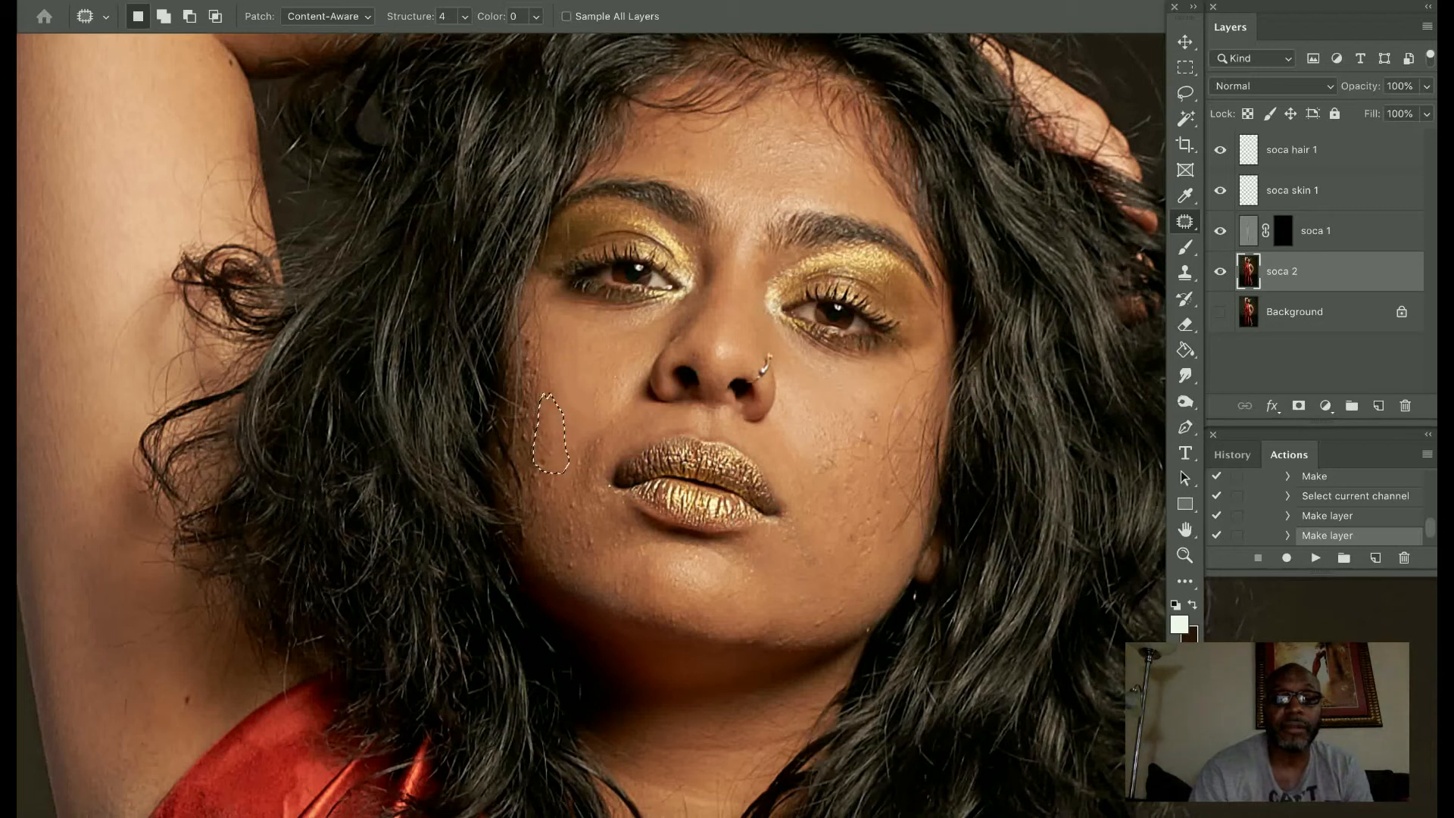
{"action": "key", "text": "ctrl+d"}
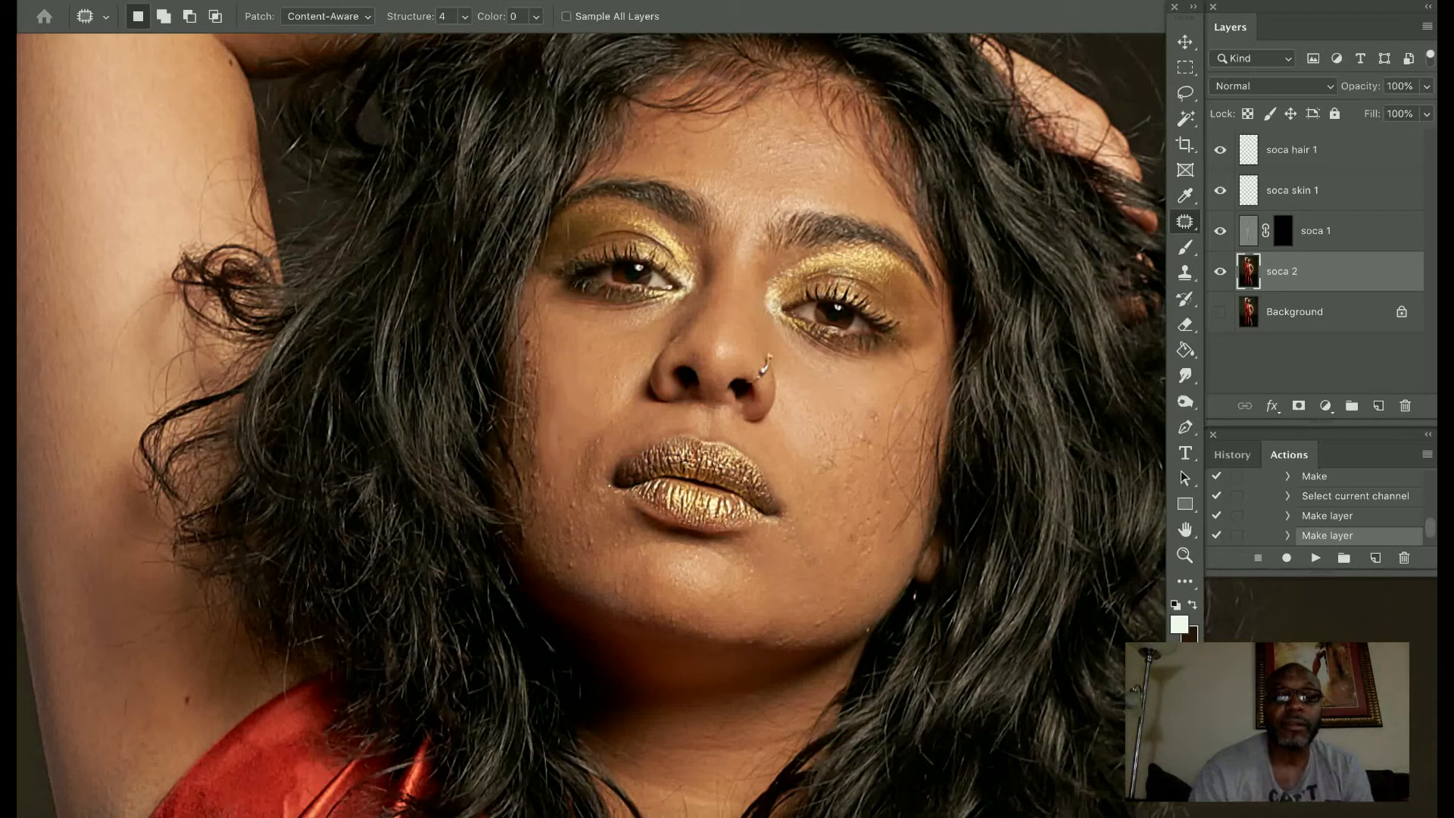
Try to patch one more small area of the image-left cheek between the hairline and the nose, then deselect
{"action": "mouse_move", "coordinate": [546, 422]}
{"action": "left_mouse_down"}
{"action": "mouse_move", "coordinate": [558, 426]}
{"action": "mouse_move", "coordinate": [550, 381]}
{"action": "mouse_move", "coordinate": [554, 447]}
{"action": "mouse_move", "coordinate": [573, 384]}
{"action": "left_mouse_up"}
{"action": "key", "text": "ctrl+d"}
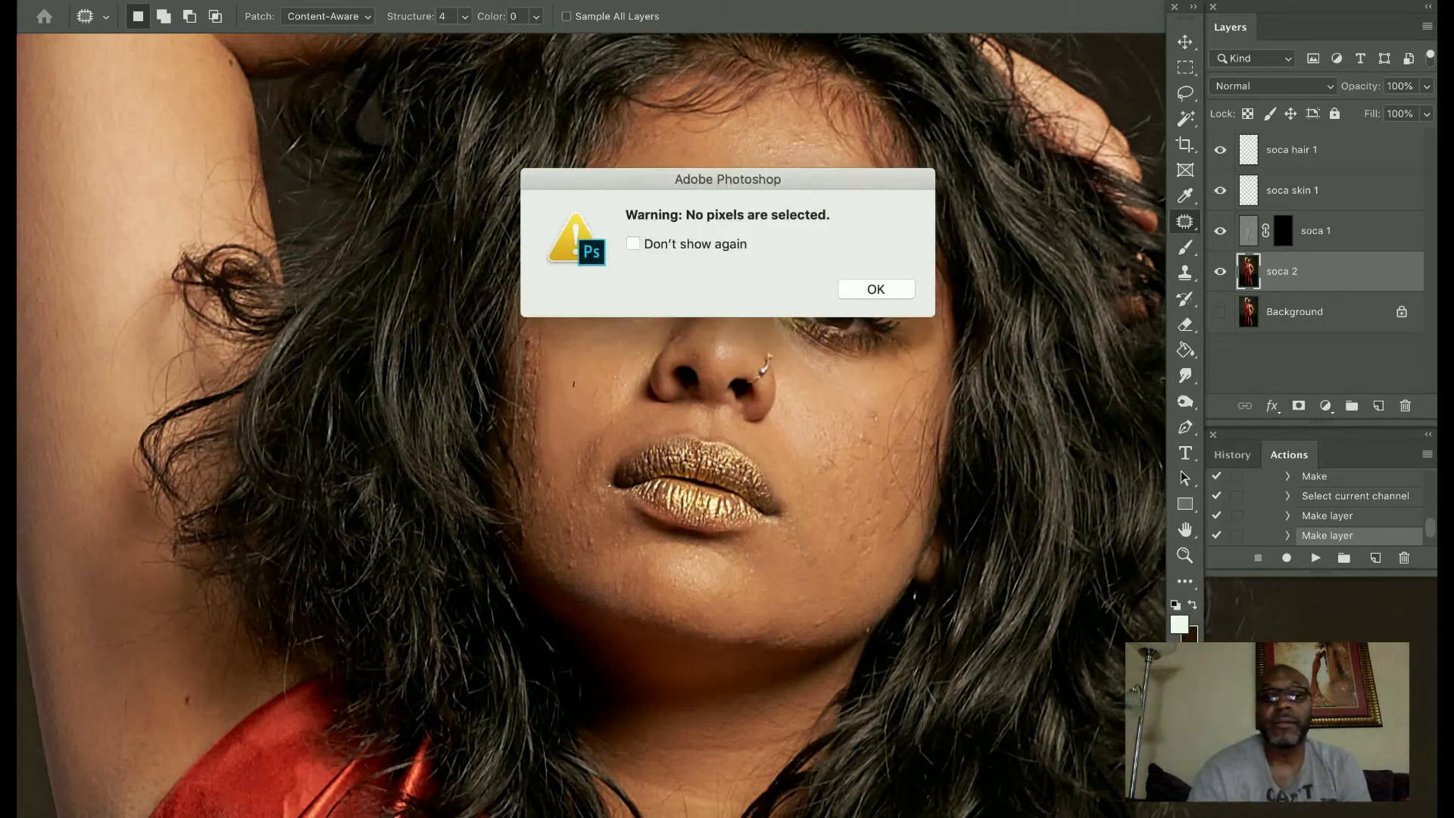
{"action": "key", "text": "Return"}
Paint white with the size 45 Brush on the soca 1 layer mask across the image-left cheek just below the eye
{"action": "key", "text": "b"}
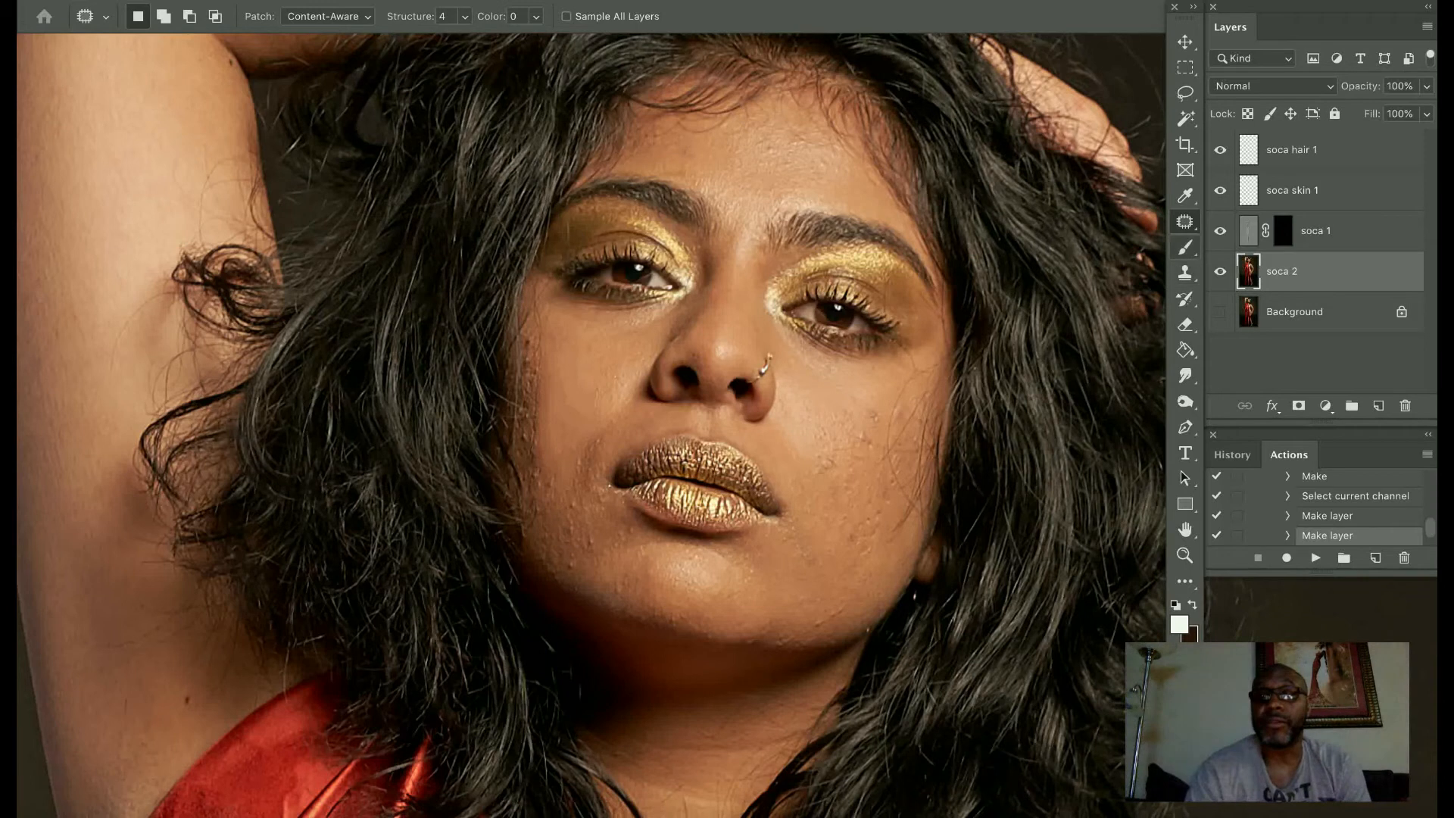
{"action": "left_click", "coordinate": [1185, 247]}
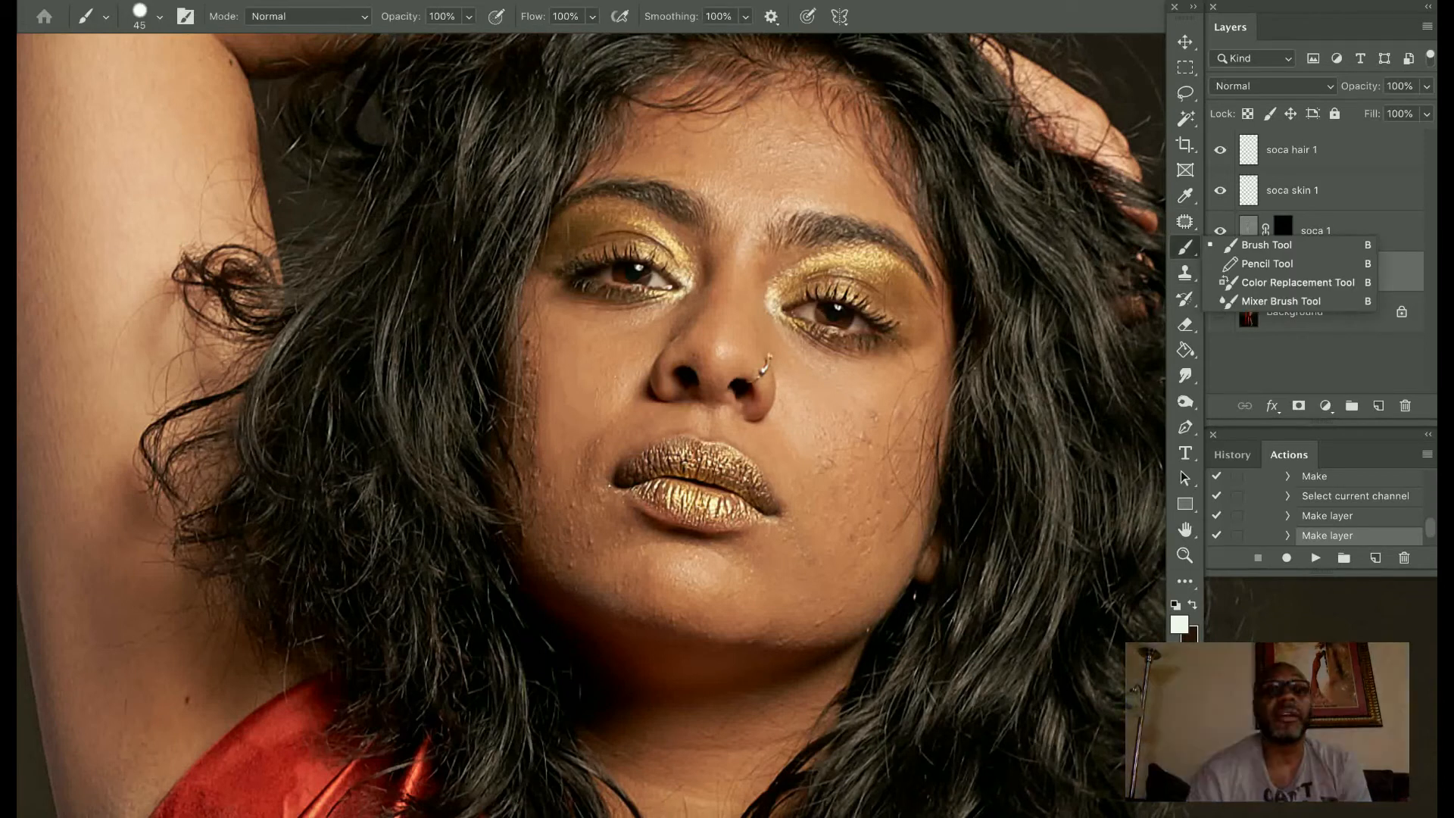
{"action": "left_click", "coordinate": [1266, 245]}
{"action": "left_click", "coordinate": [1315, 230]}
{"action": "left_click", "coordinate": [1283, 230]}
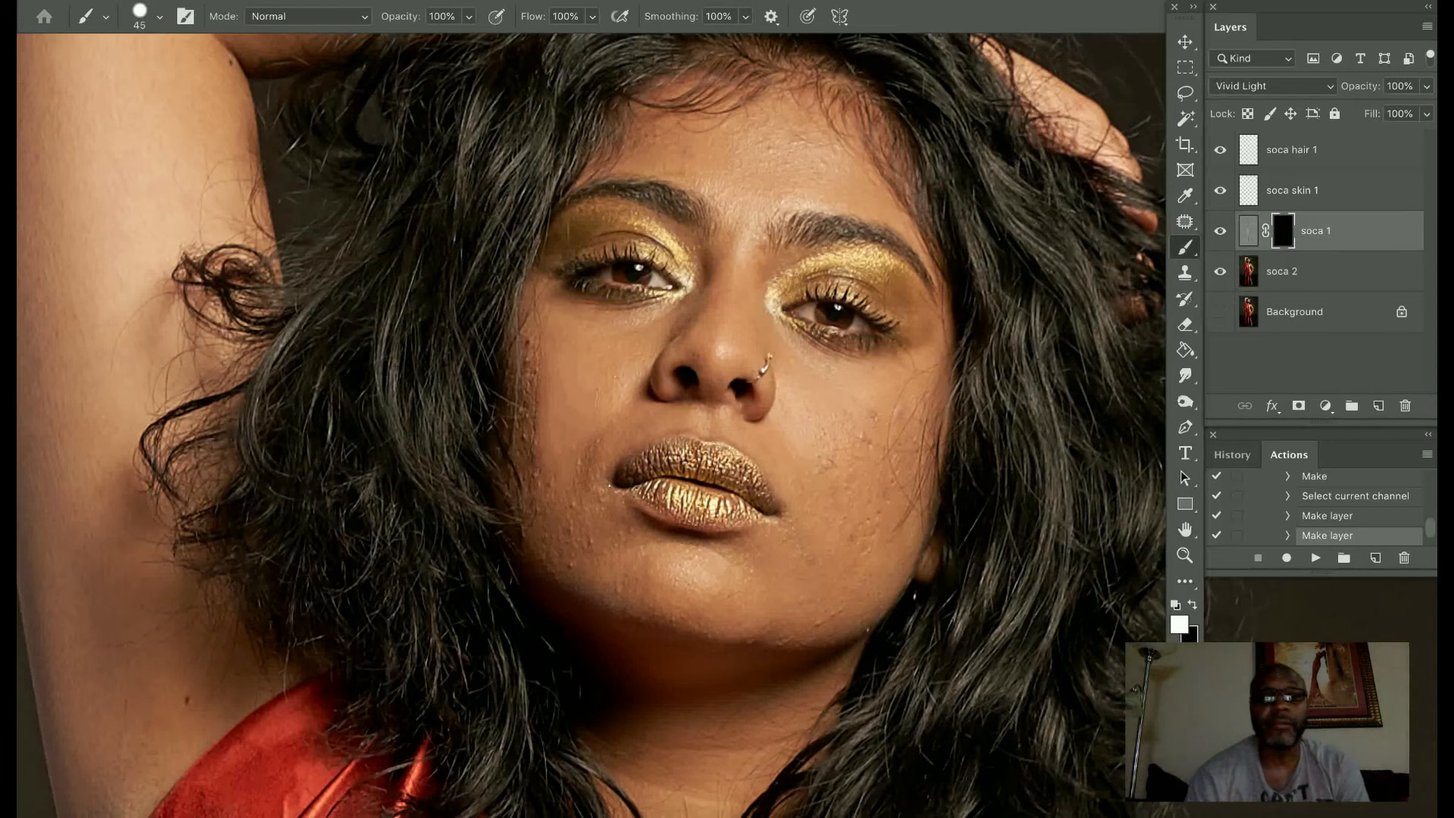
{"action": "left_click_drag", "start_coordinate": [564, 323], "coordinate": [650, 325]}
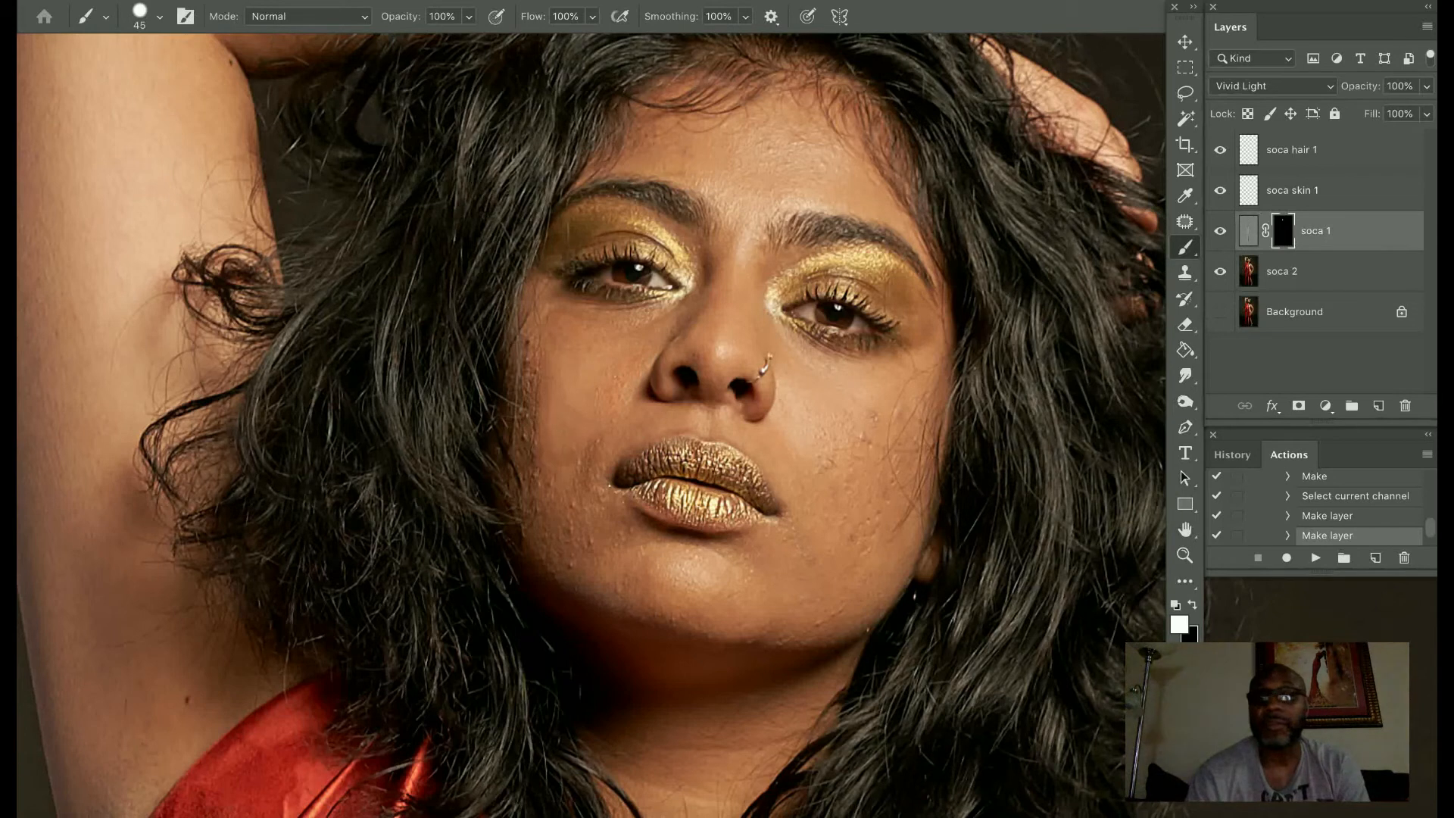
Move the soca 1 layer above soca hair 1, try a white brush stroke on soca hair 1 over the cheek, and undo the stroke
{"action": "left_click_drag", "start_coordinate": [1317, 230], "coordinate": [1330, 125]}
{"action": "left_click_drag", "start_coordinate": [1316, 230], "coordinate": [1292, 205]}
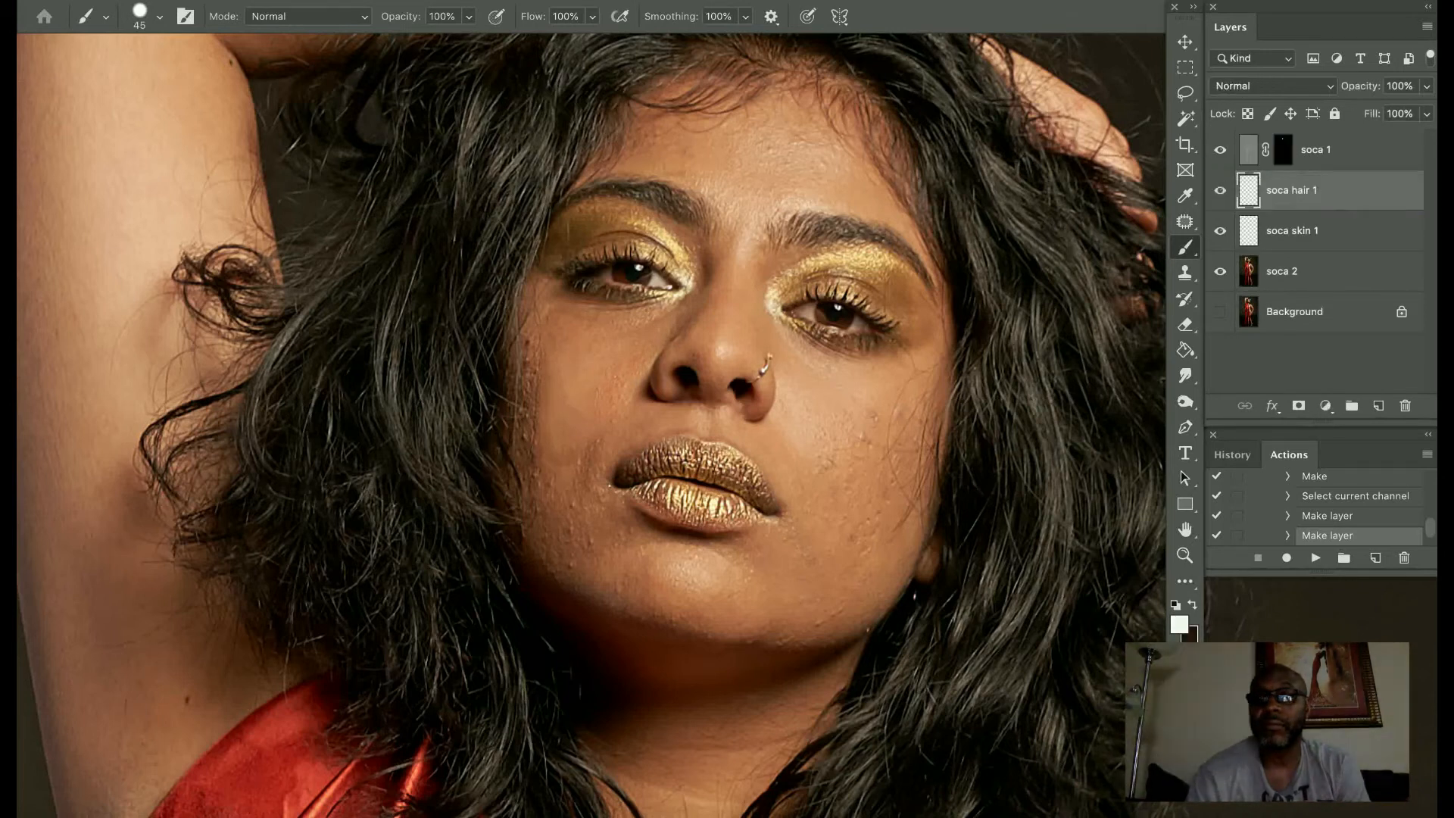
{"action": "left_click_drag", "start_coordinate": [553, 336], "coordinate": [552, 375]}
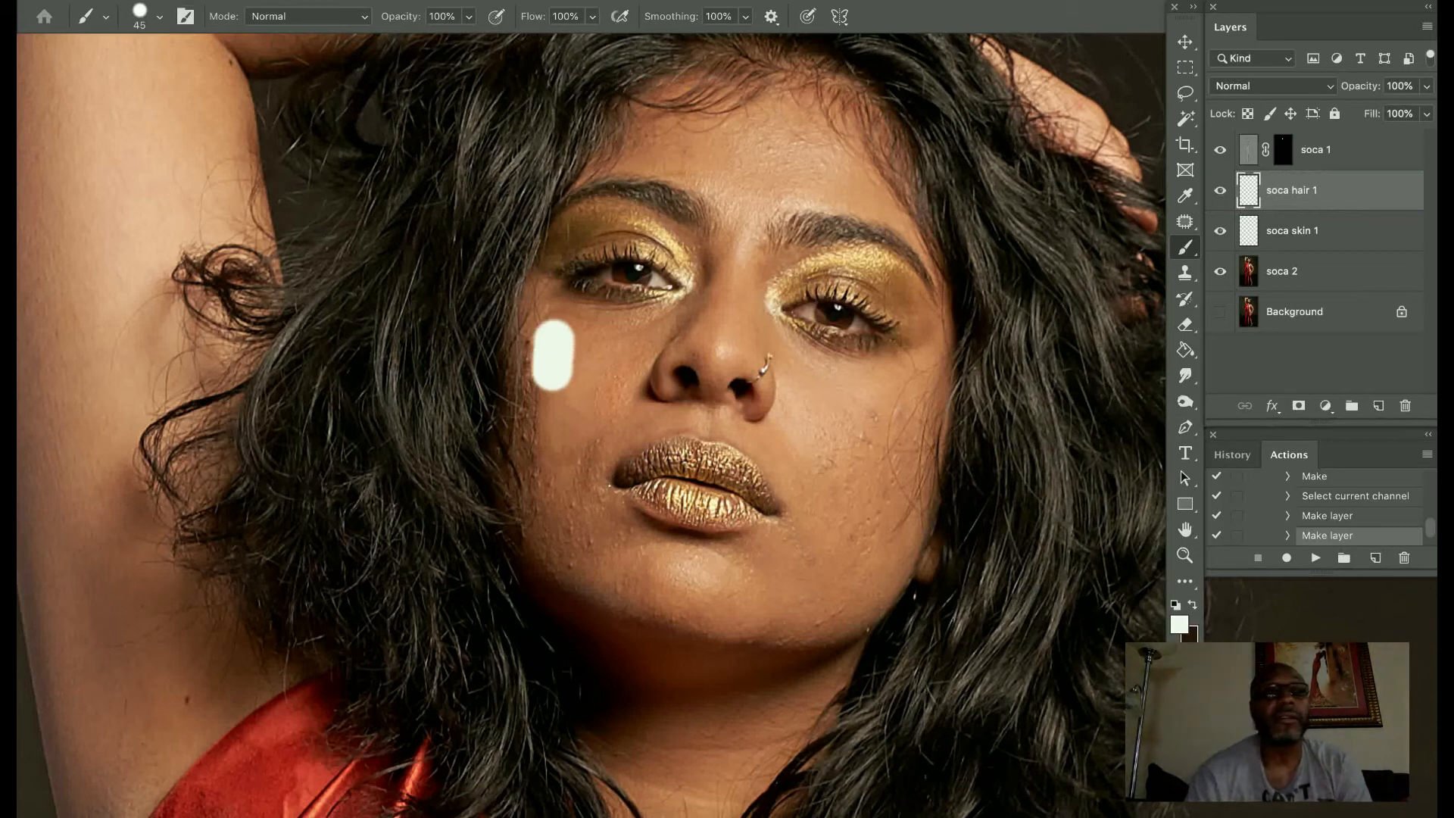
{"action": "left_click", "coordinate": [258, 10]}
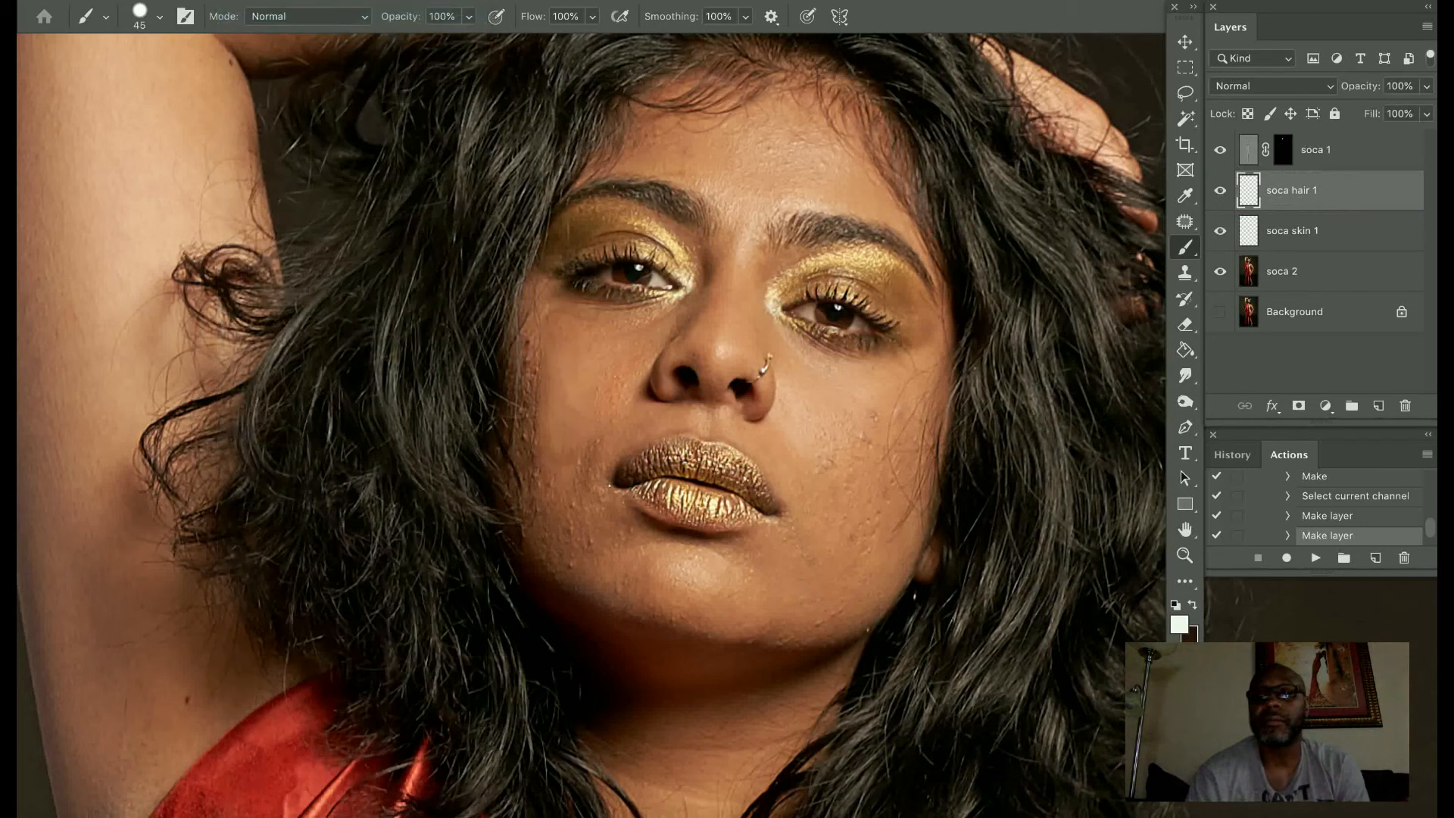
Move soca 1 back below soca skin 1, try a white stroke on its image content, undo it and reselect its mask
{"action": "left_click", "coordinate": [1283, 149]}
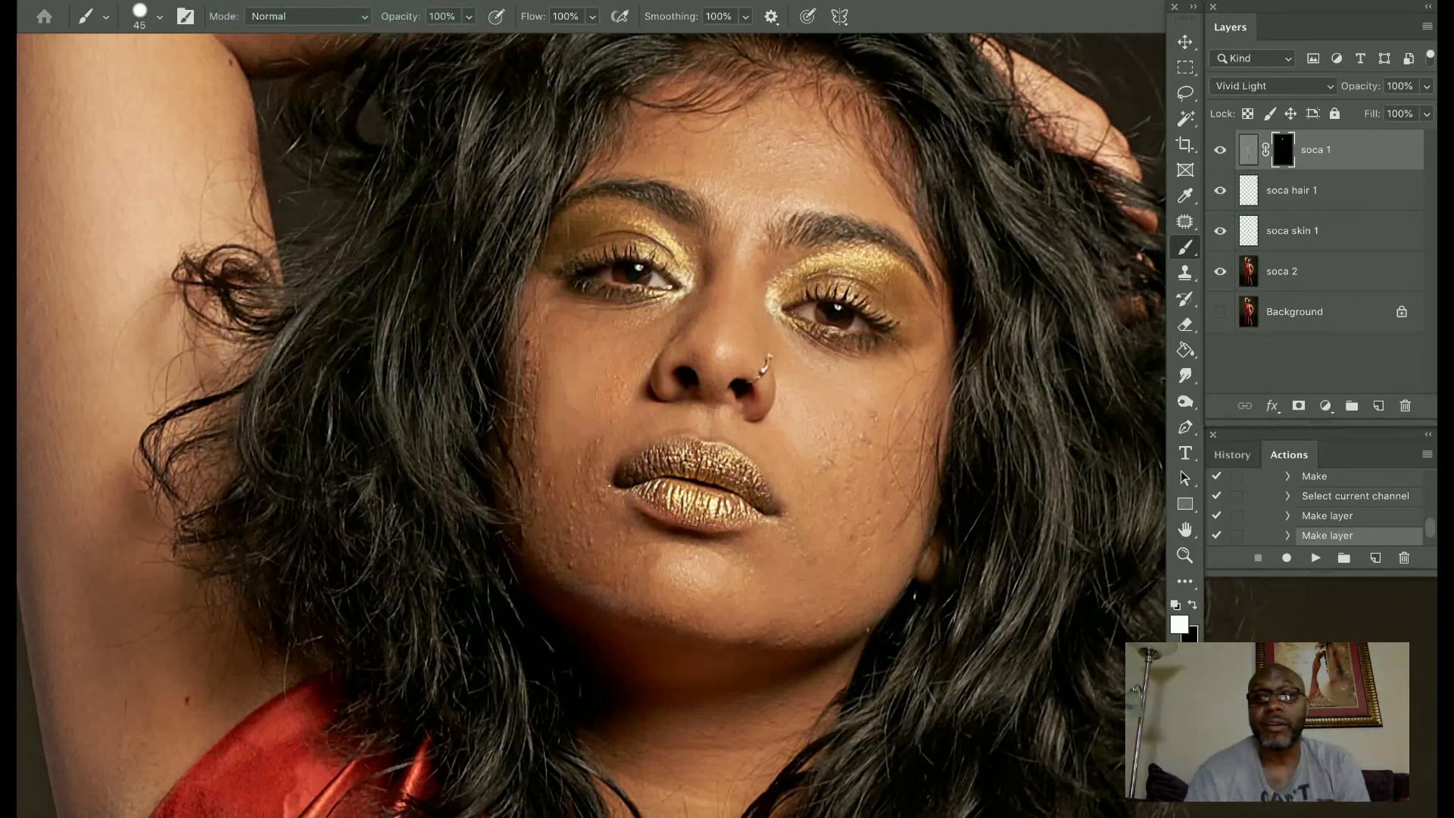
{"action": "left_click_drag", "start_coordinate": [1317, 150], "coordinate": [1318, 235]}
{"action": "left_click_drag", "start_coordinate": [619, 377], "coordinate": [587, 443]}
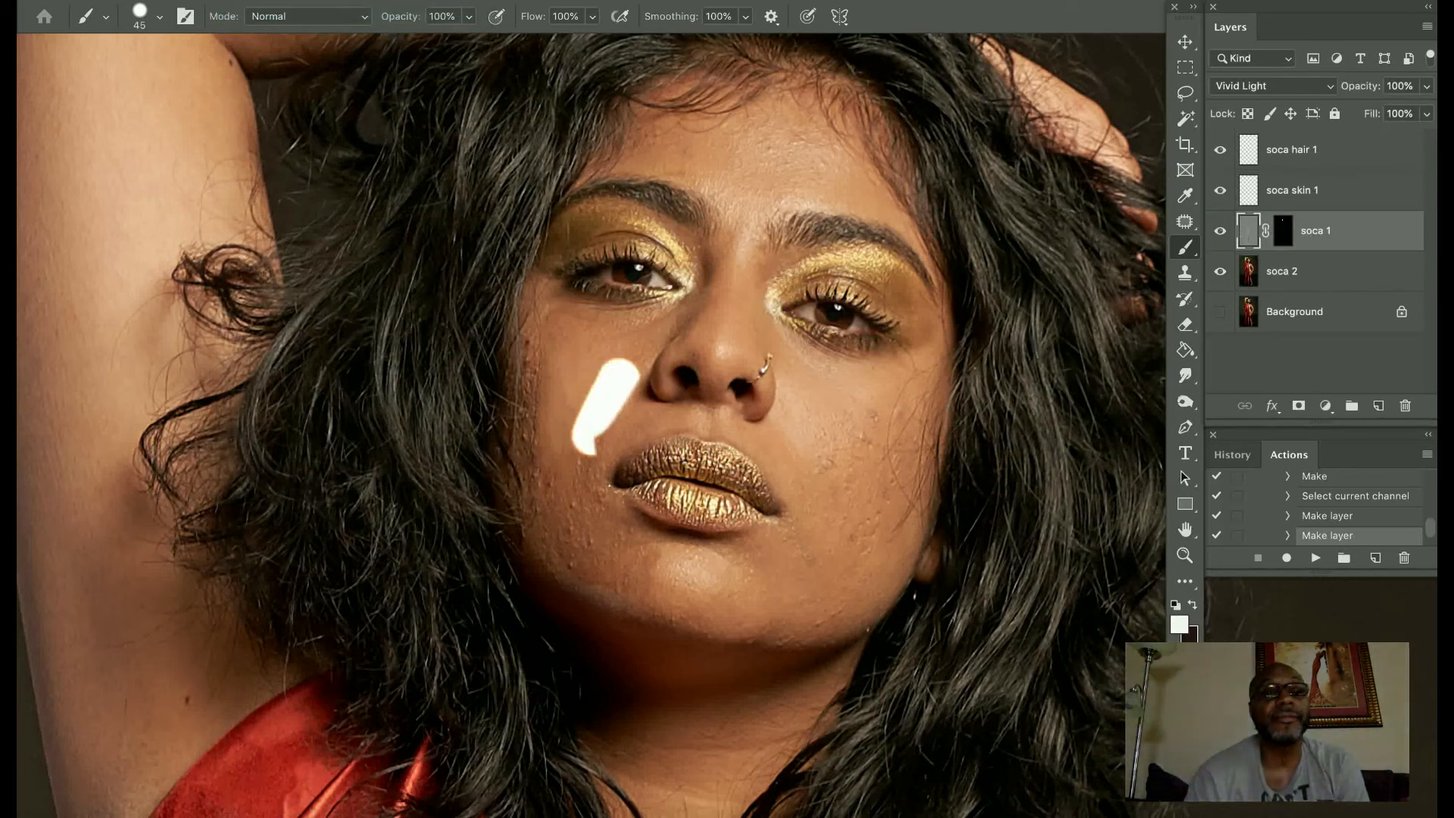
{"action": "left_click", "coordinate": [231, 1]}
{"action": "left_click", "coordinate": [258, 12]}
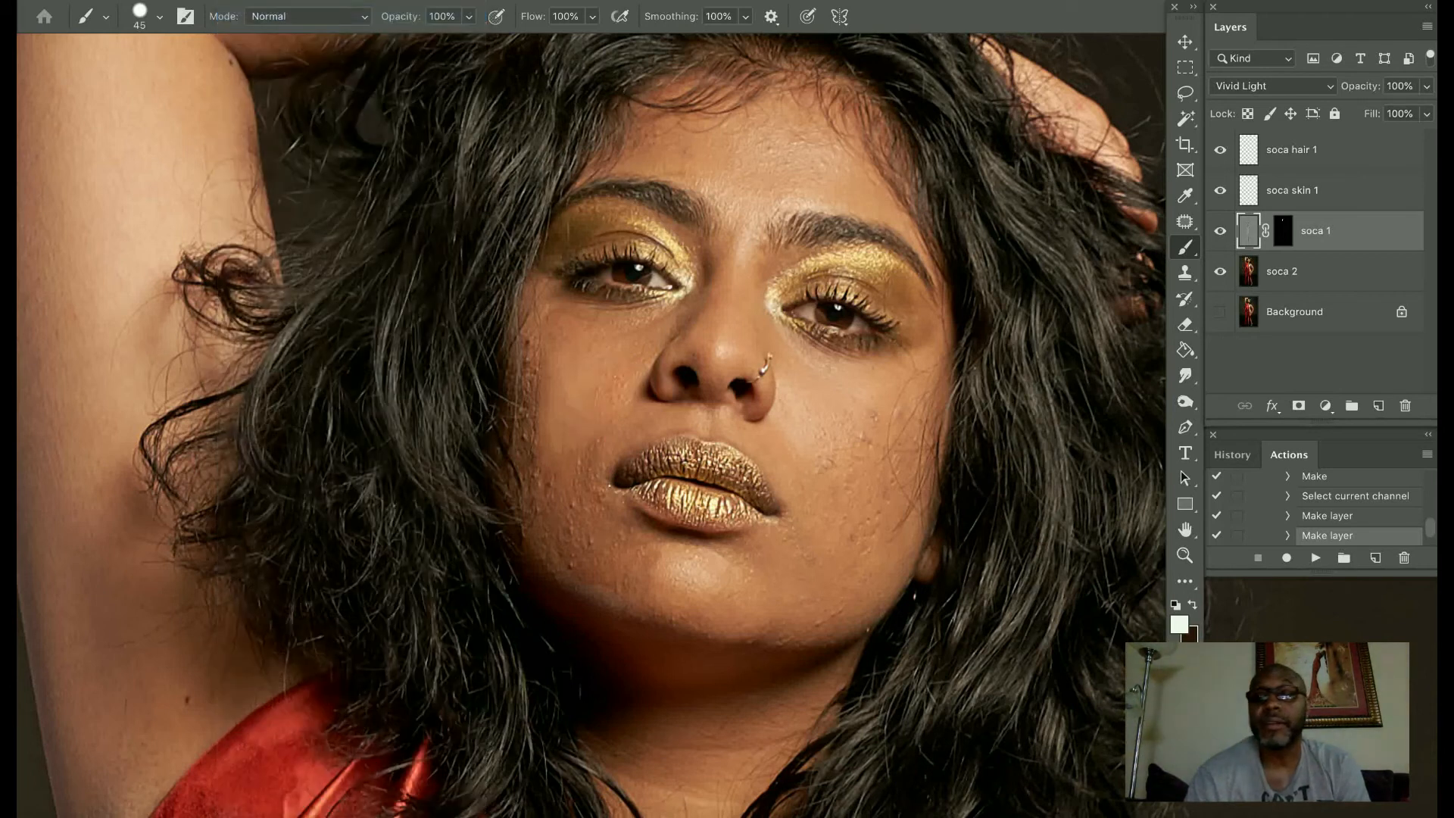
{"action": "left_click", "coordinate": [1282, 230]}
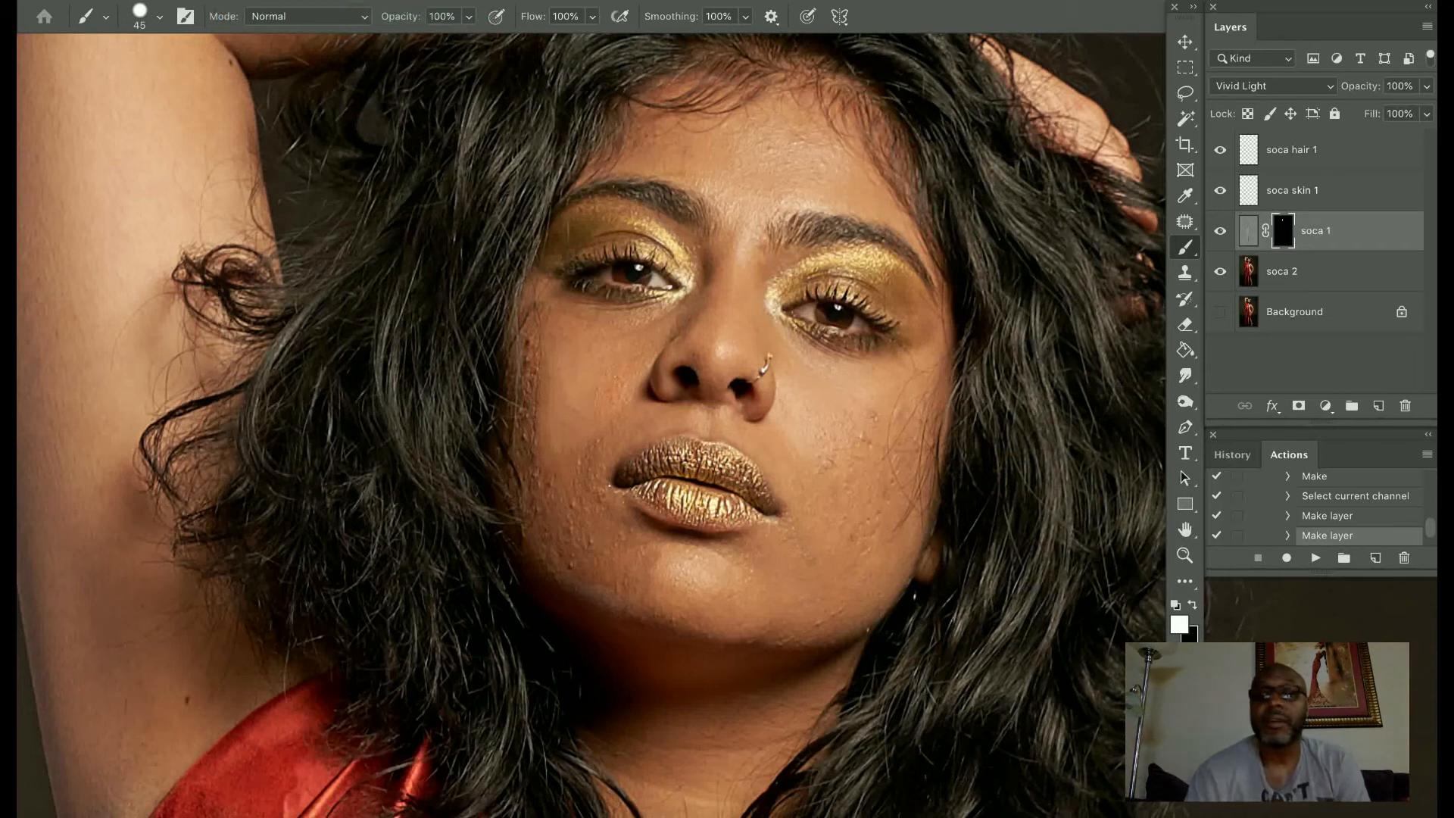
Heal the remaining spots across the image-left cheek with the size 9 Spot Healing Brush on the soca skin 1 layer, sampling all layers
{"action": "left_click", "coordinate": [1292, 190]}
{"action": "left_click", "coordinate": [1184, 222]}
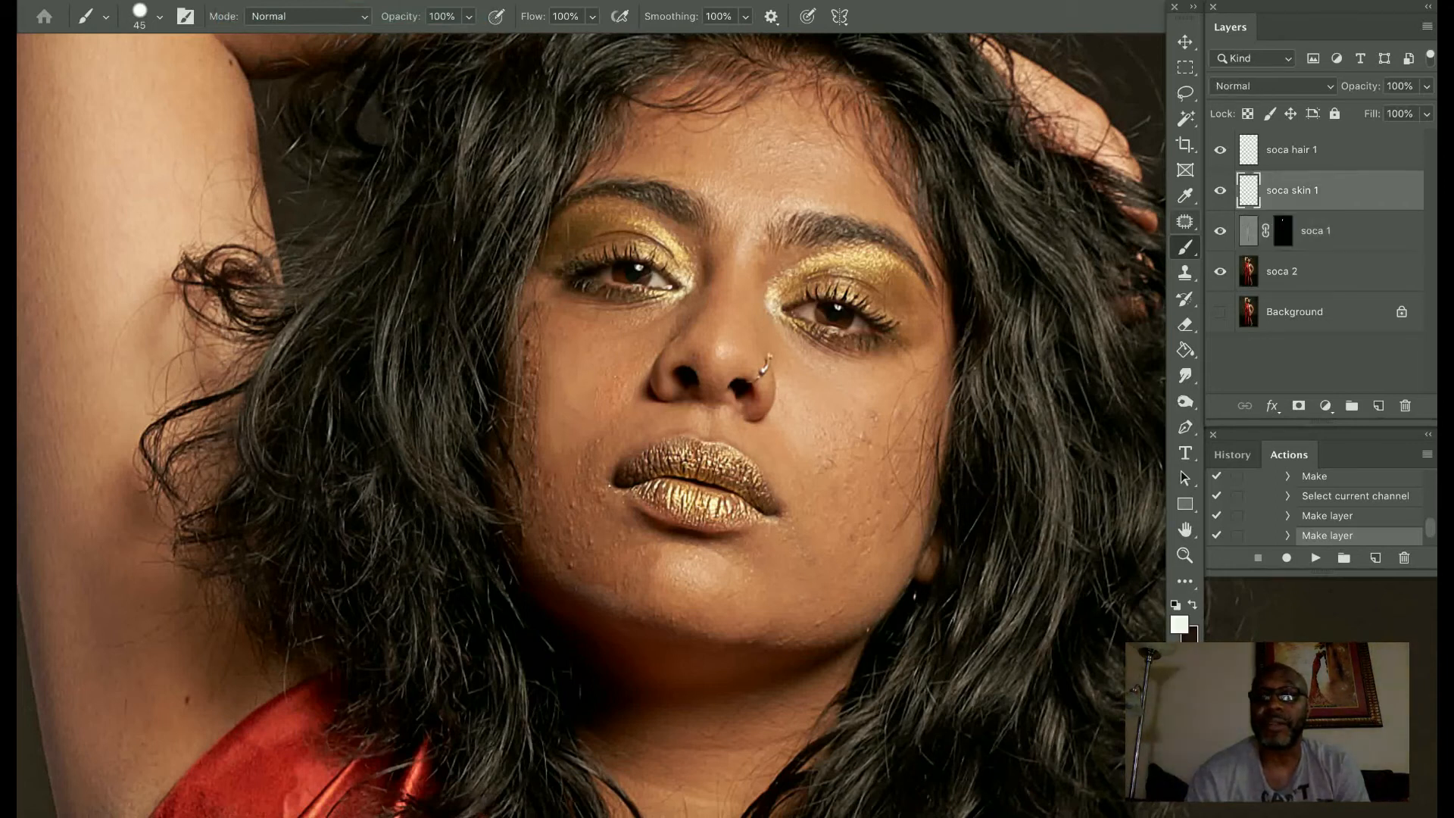
{"action": "left_click", "coordinate": [1288, 219]}
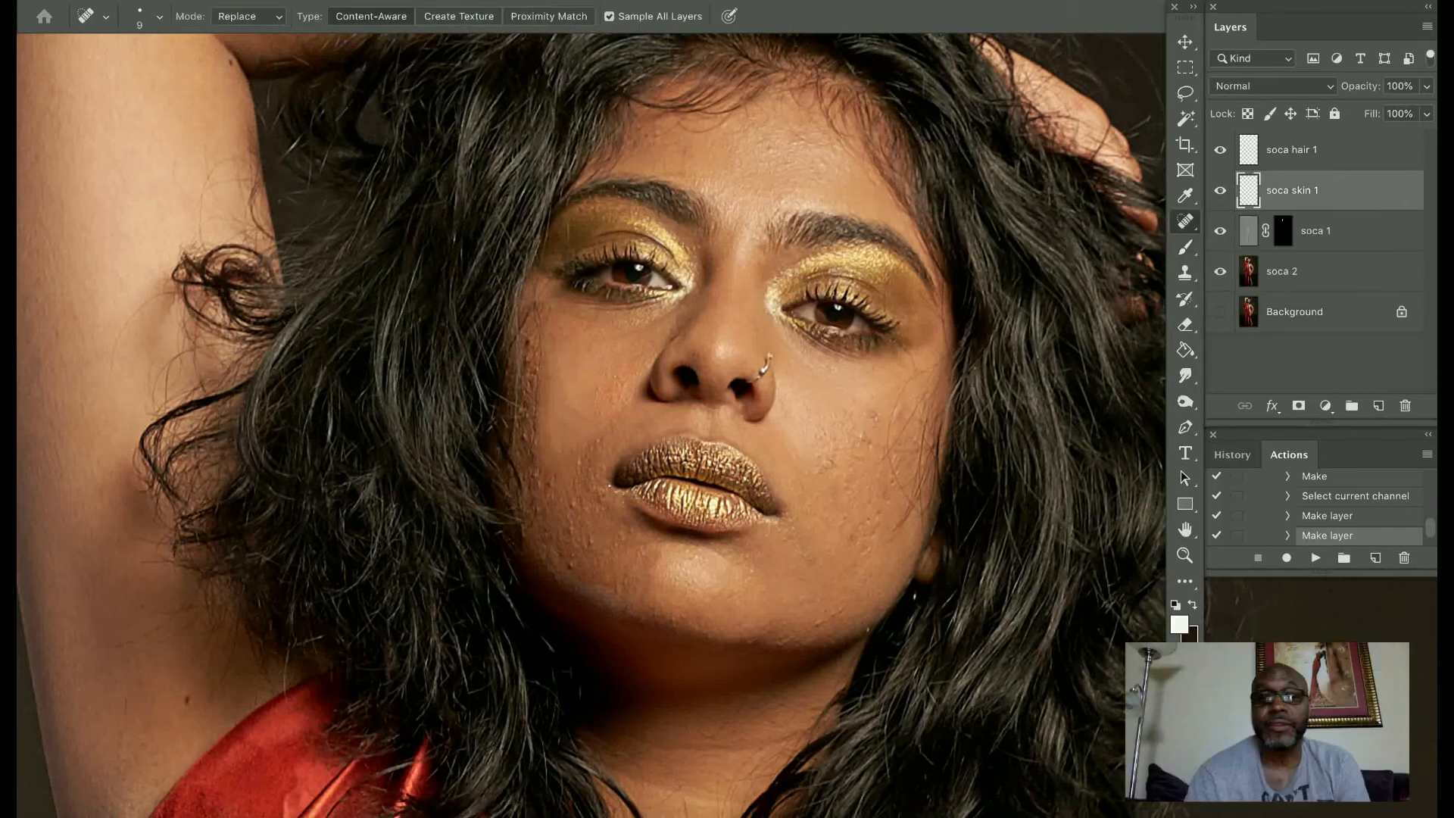
{"action": "mouse_move", "coordinate": [570, 345]}
{"action": "left_mouse_down"}
{"action": "mouse_move", "coordinate": [580, 374]}
{"action": "mouse_move", "coordinate": [580, 355]}
{"action": "mouse_move", "coordinate": [565, 409]}
{"action": "mouse_move", "coordinate": [595, 424]}
{"action": "mouse_move", "coordinate": [600, 402]}
{"action": "left_mouse_up"}
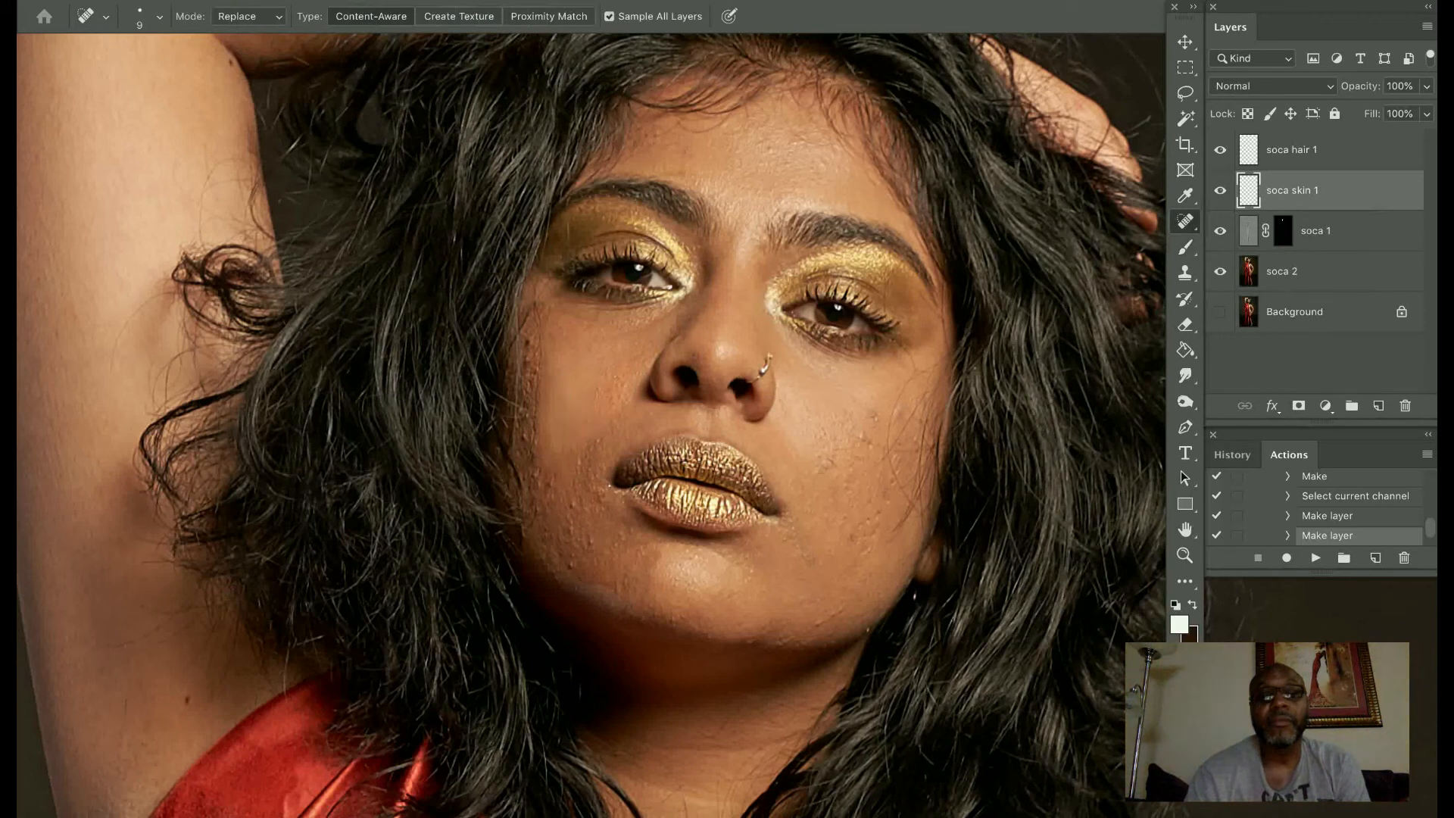
{"action": "left_click", "coordinate": [566, 405]}
{"action": "mouse_move", "coordinate": [583, 440]}
{"action": "left_mouse_down"}
{"action": "mouse_move", "coordinate": [553, 462]}
{"action": "mouse_move", "coordinate": [546, 443]}
{"action": "left_mouse_up"}
{"action": "left_click_drag", "start_coordinate": [543, 345], "coordinate": [598, 342]}
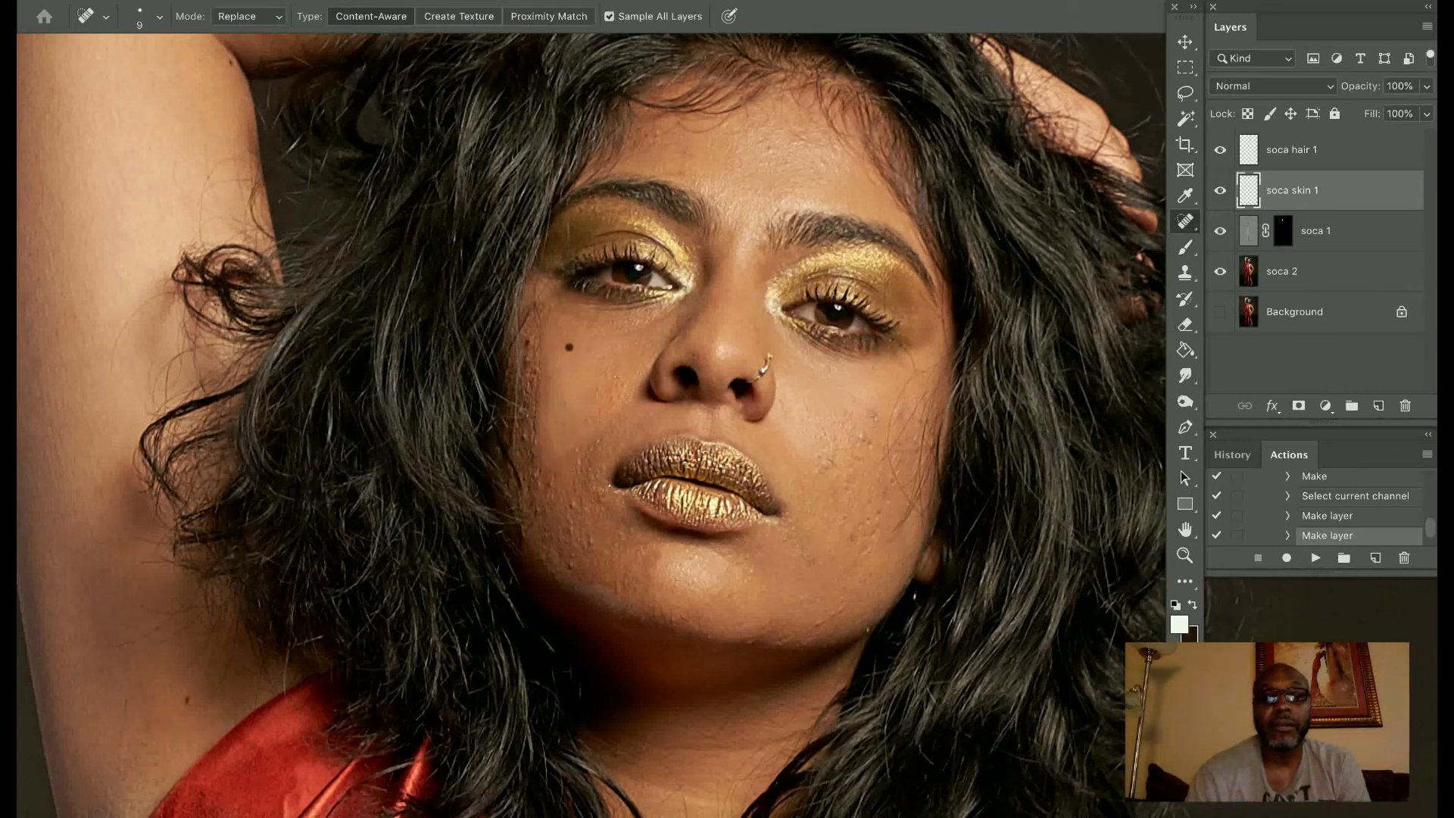
{"action": "left_click", "coordinate": [569, 347]}
{"action": "mouse_move", "coordinate": [587, 350]}
{"action": "left_mouse_down"}
{"action": "mouse_move", "coordinate": [554, 375]}
{"action": "mouse_move", "coordinate": [562, 408]}
{"action": "mouse_move", "coordinate": [591, 424]}
{"action": "left_mouse_up"}
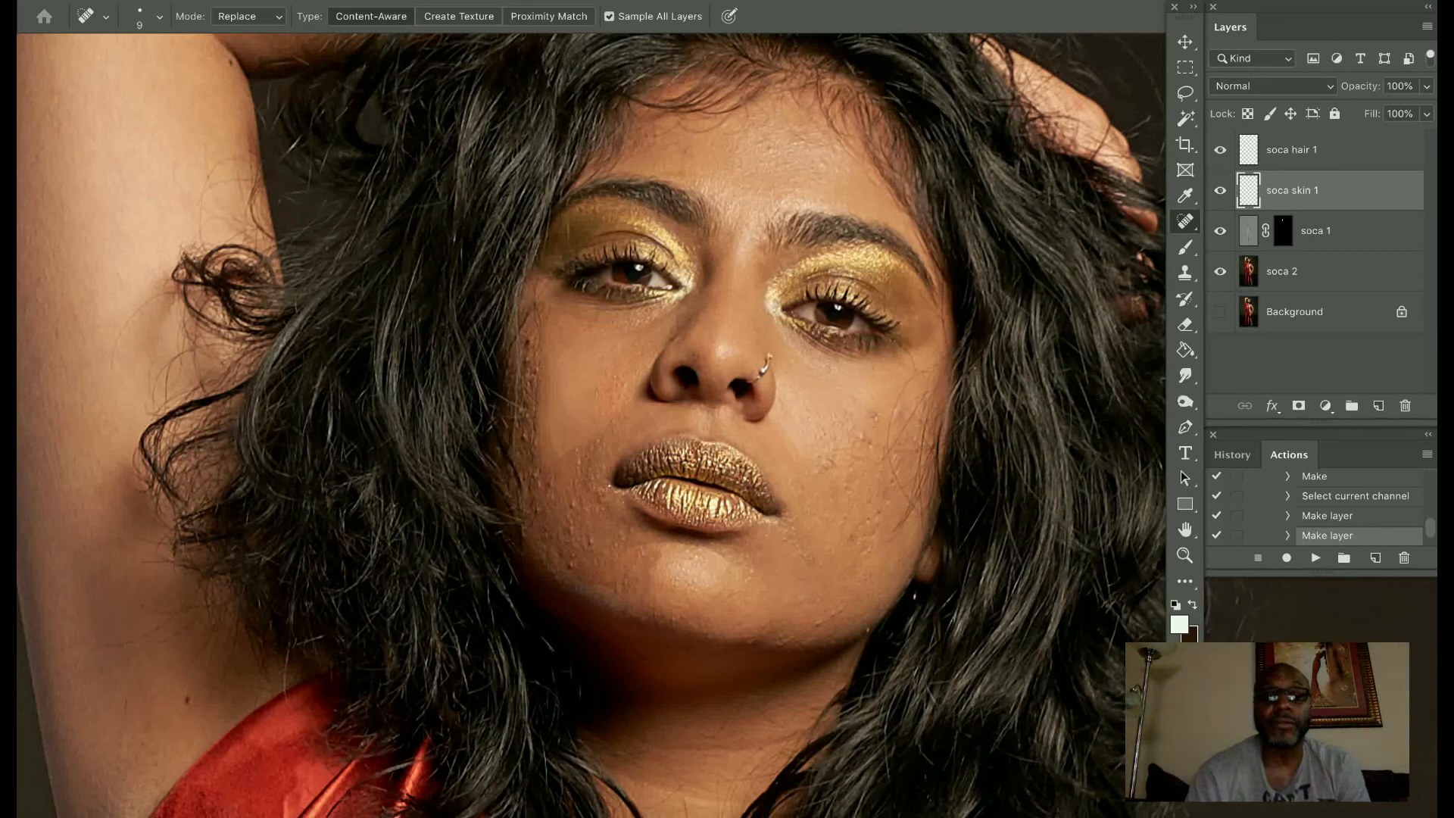
{"action": "left_click_drag", "start_coordinate": [559, 387], "coordinate": [568, 421]}
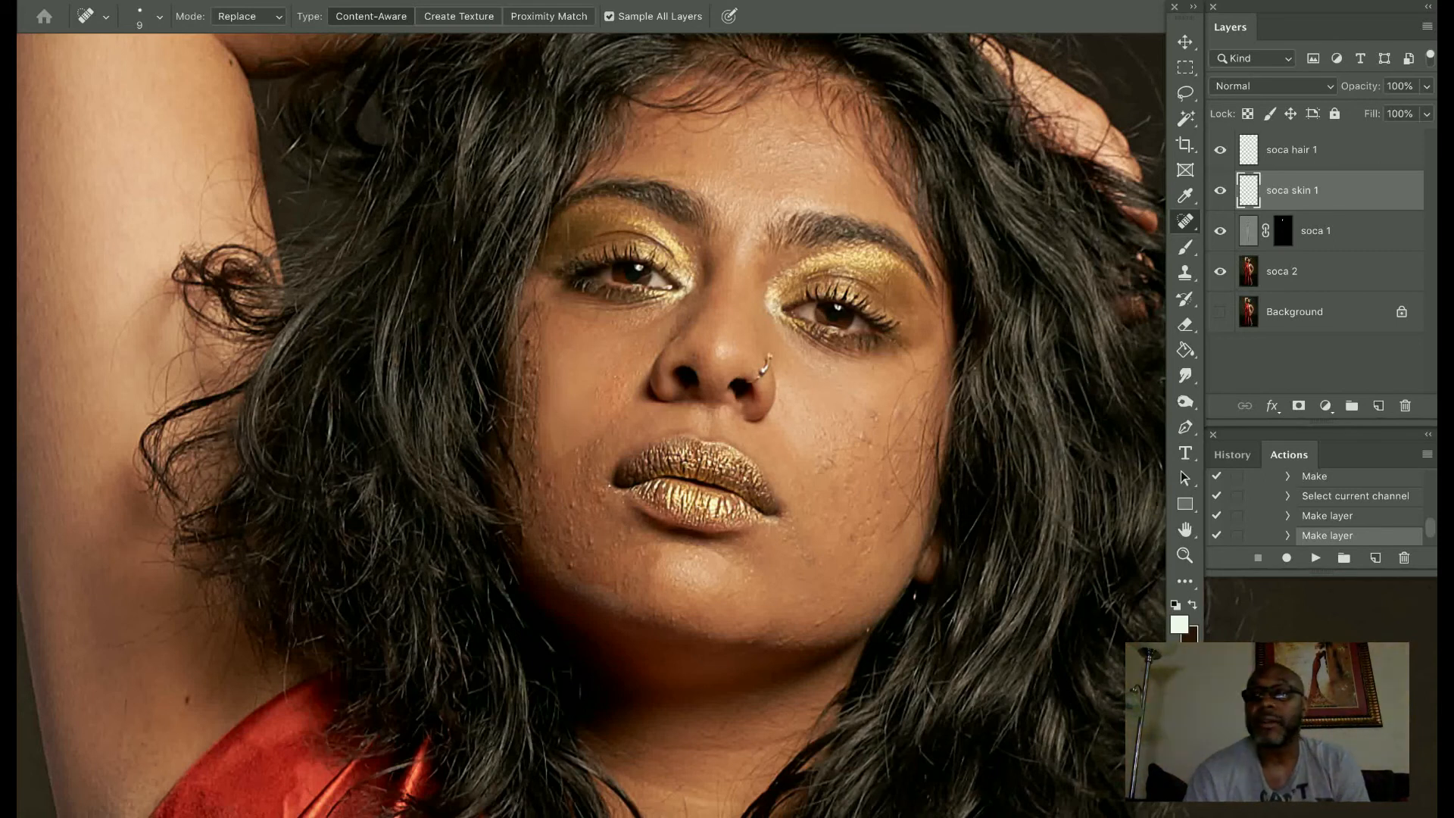
Set the soca 1 layer's opacity to 70% and its fill to 90%
{"action": "key", "text": "alt+bracketleft"}
{"action": "left_click", "coordinate": [1426, 86]}
{"action": "left_click_drag", "start_coordinate": [1425, 111], "coordinate": [1397, 111]}
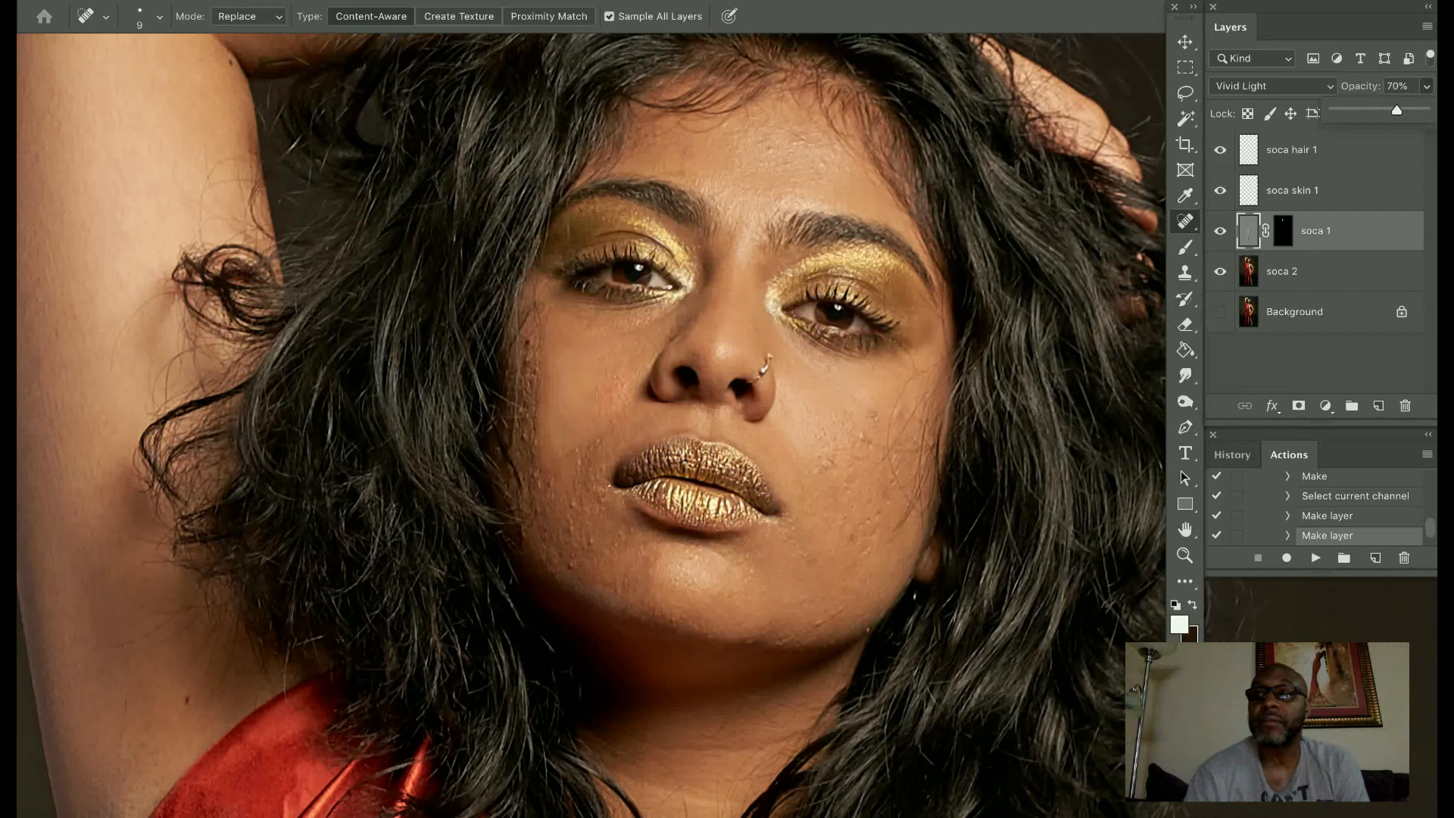
{"action": "key", "text": "Return"}
{"action": "left_click", "coordinate": [1426, 113]}
{"action": "left_click_drag", "start_coordinate": [1425, 137], "coordinate": [1415, 138]}
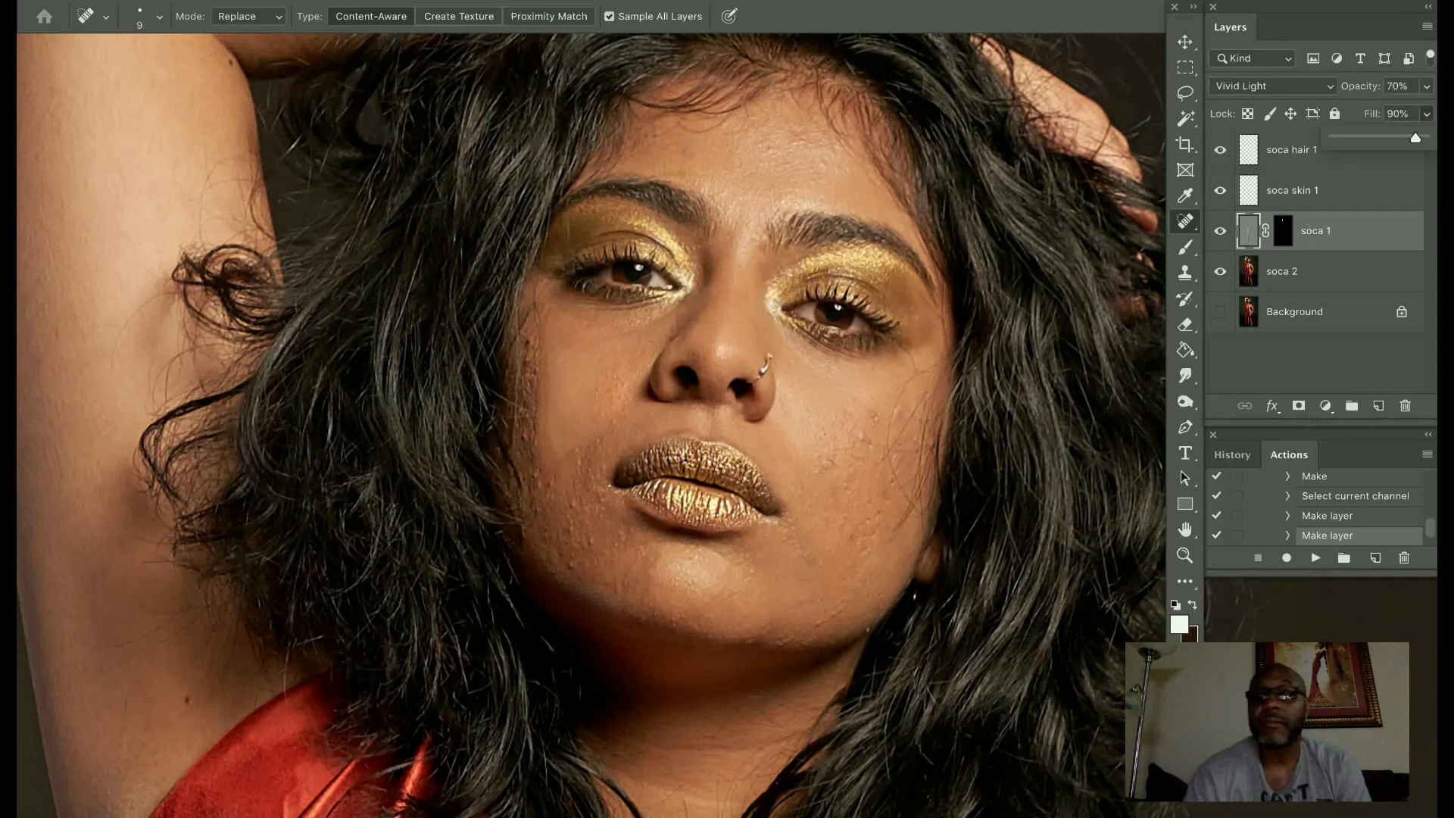
Show the Background layer and group the four soca layers above it into an expanded Pass Through group
{"action": "left_click", "coordinate": [1325, 271]}
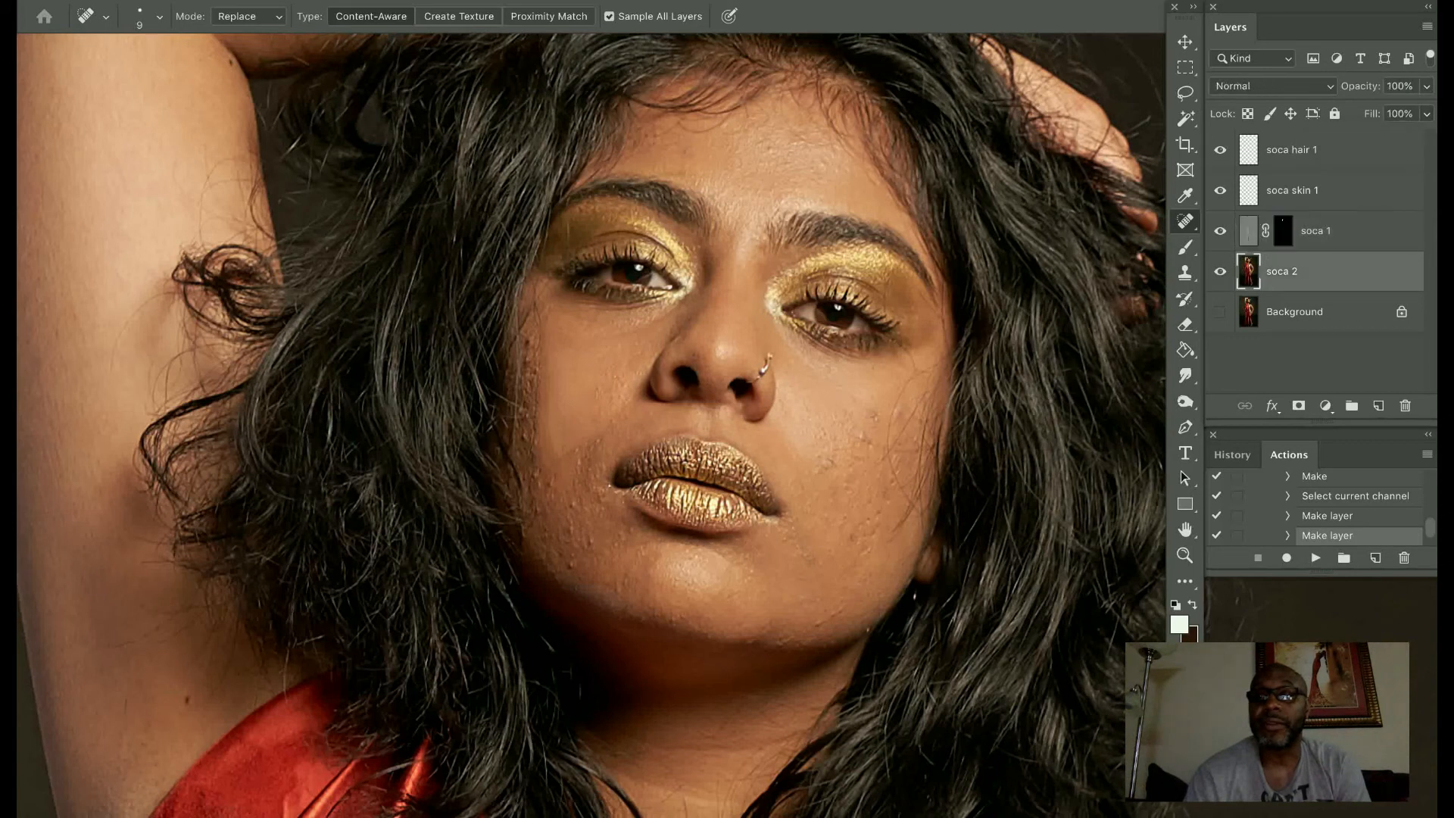
{"action": "left_click", "coordinate": [1220, 311]}
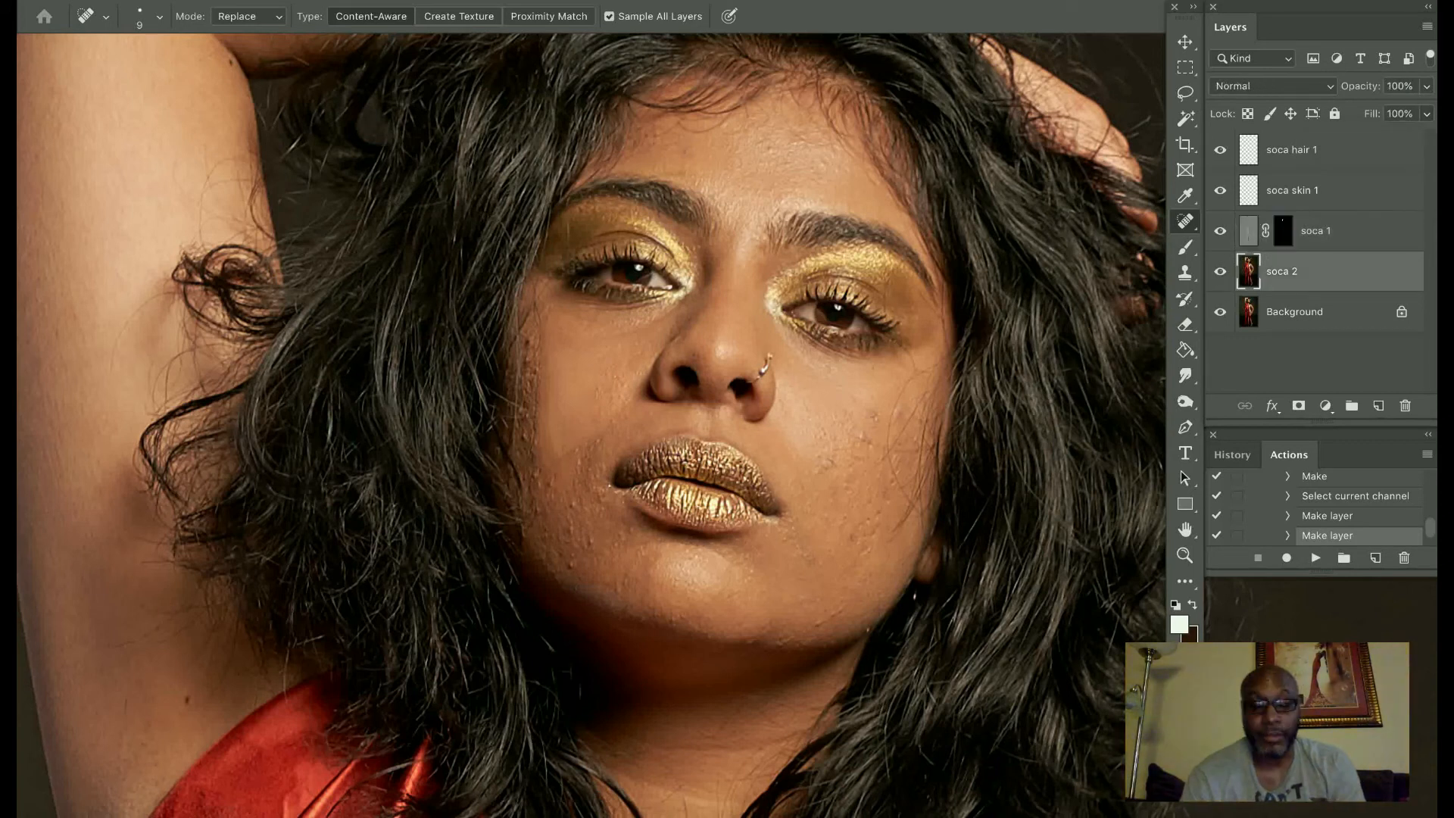
{"action": "left_click", "coordinate": [1325, 231], "text": "shift"}
{"action": "left_click", "coordinate": [1325, 190], "text": "shift"}
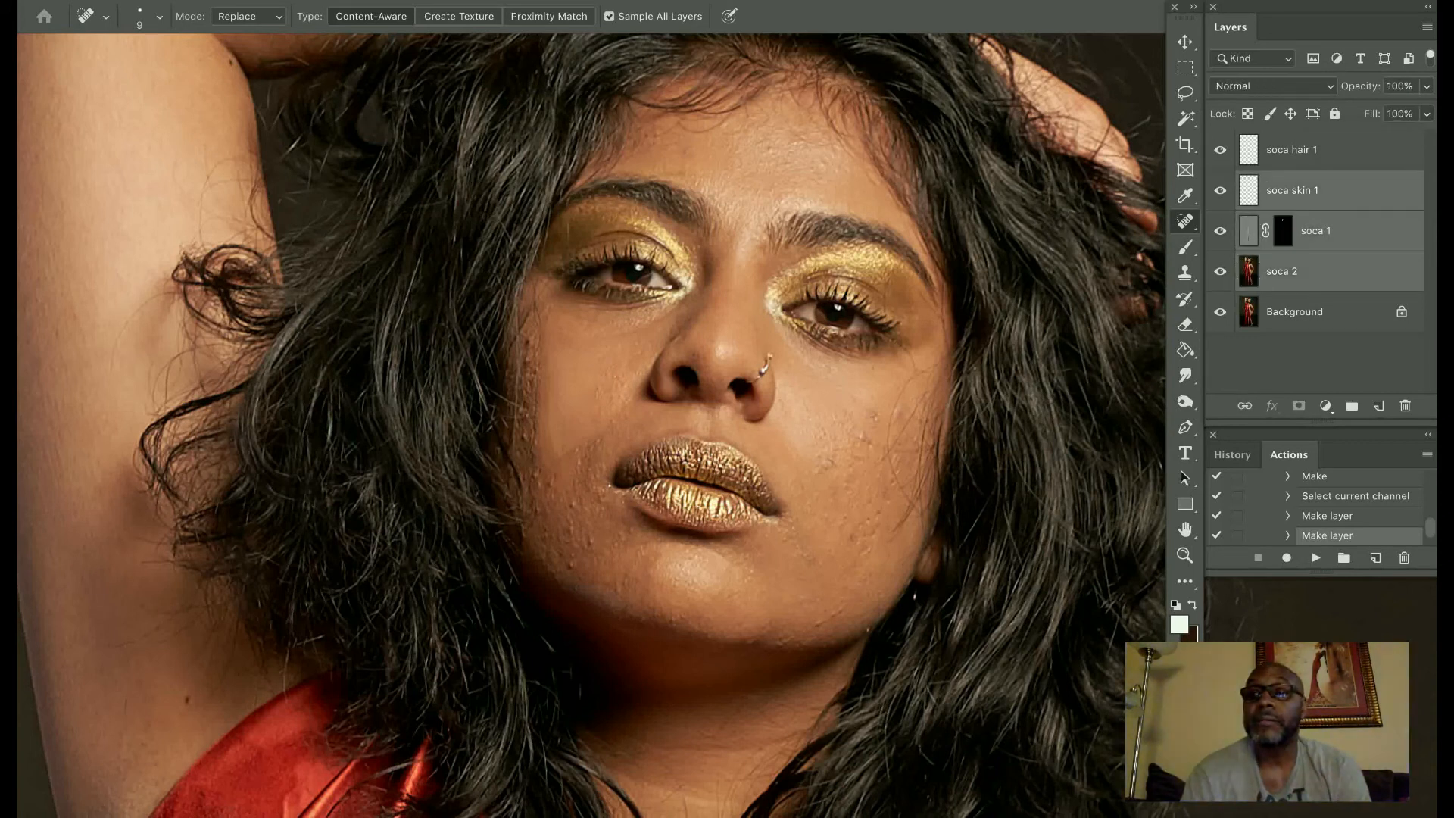
{"action": "left_click", "coordinate": [1325, 149], "text": "shift"}
{"action": "right_click", "coordinate": [1318, 270]}
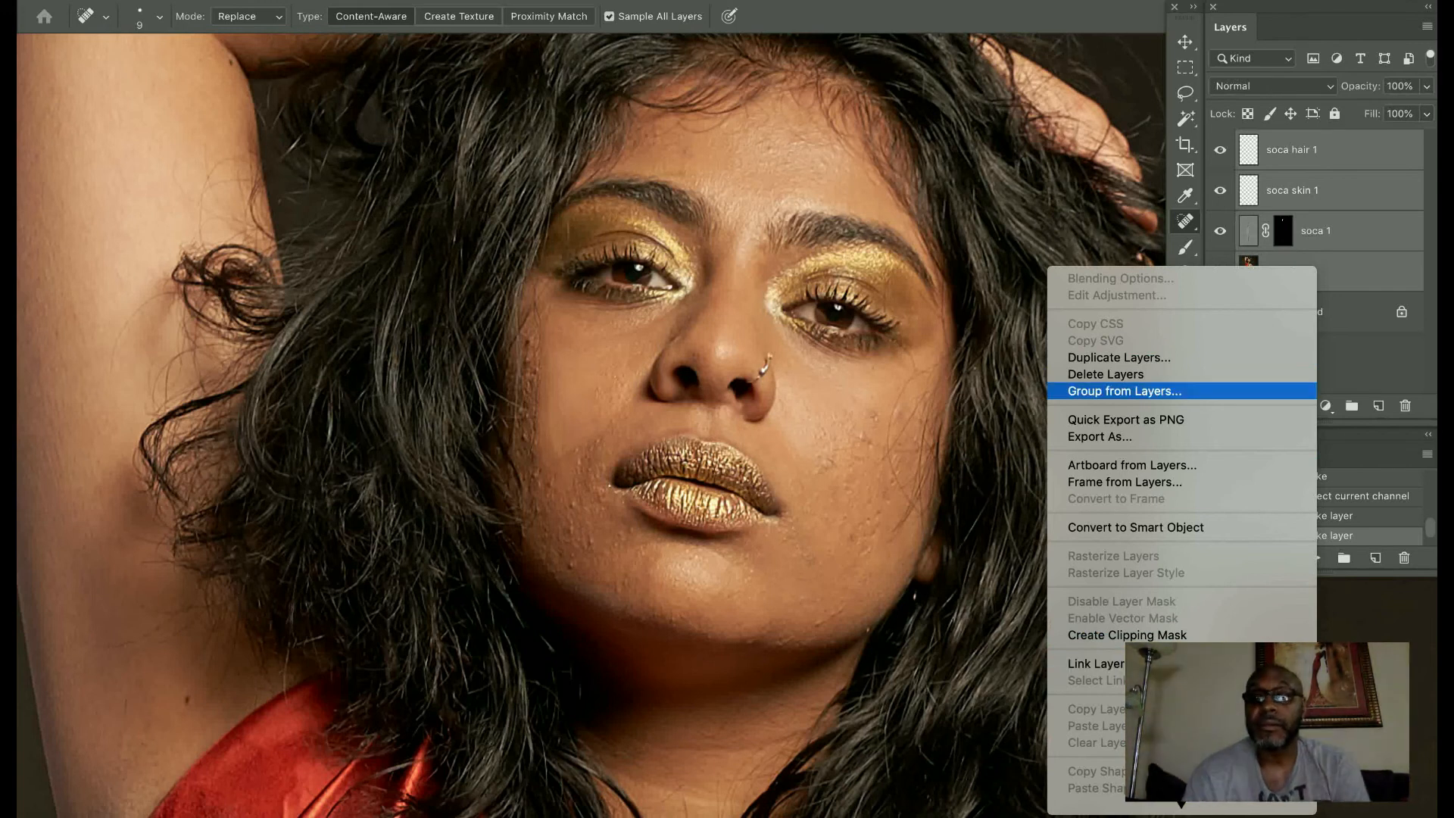
{"action": "left_click", "coordinate": [1124, 391]}
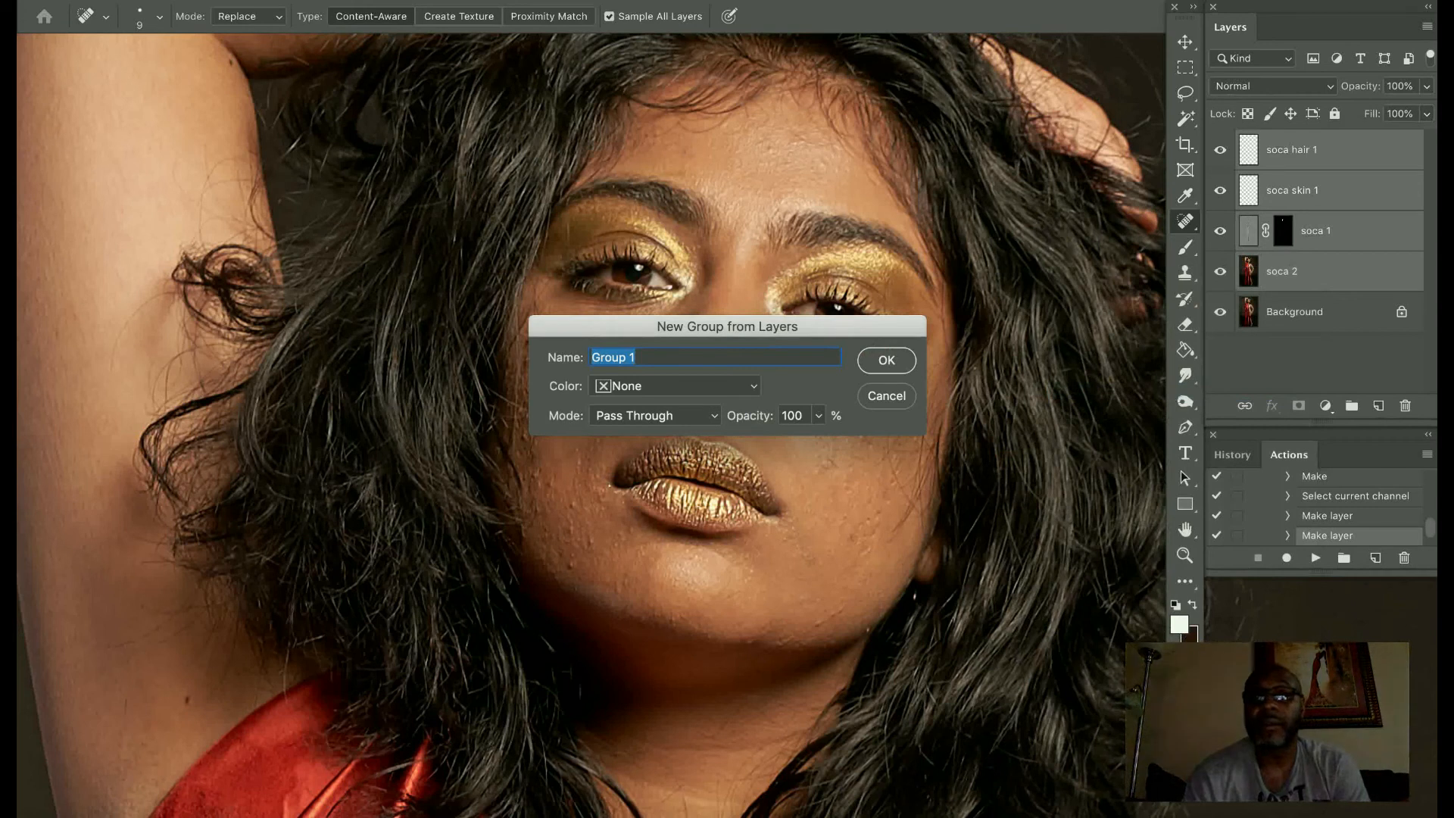
{"action": "key", "text": "Return"}
{"action": "left_click", "coordinate": [1242, 142]}
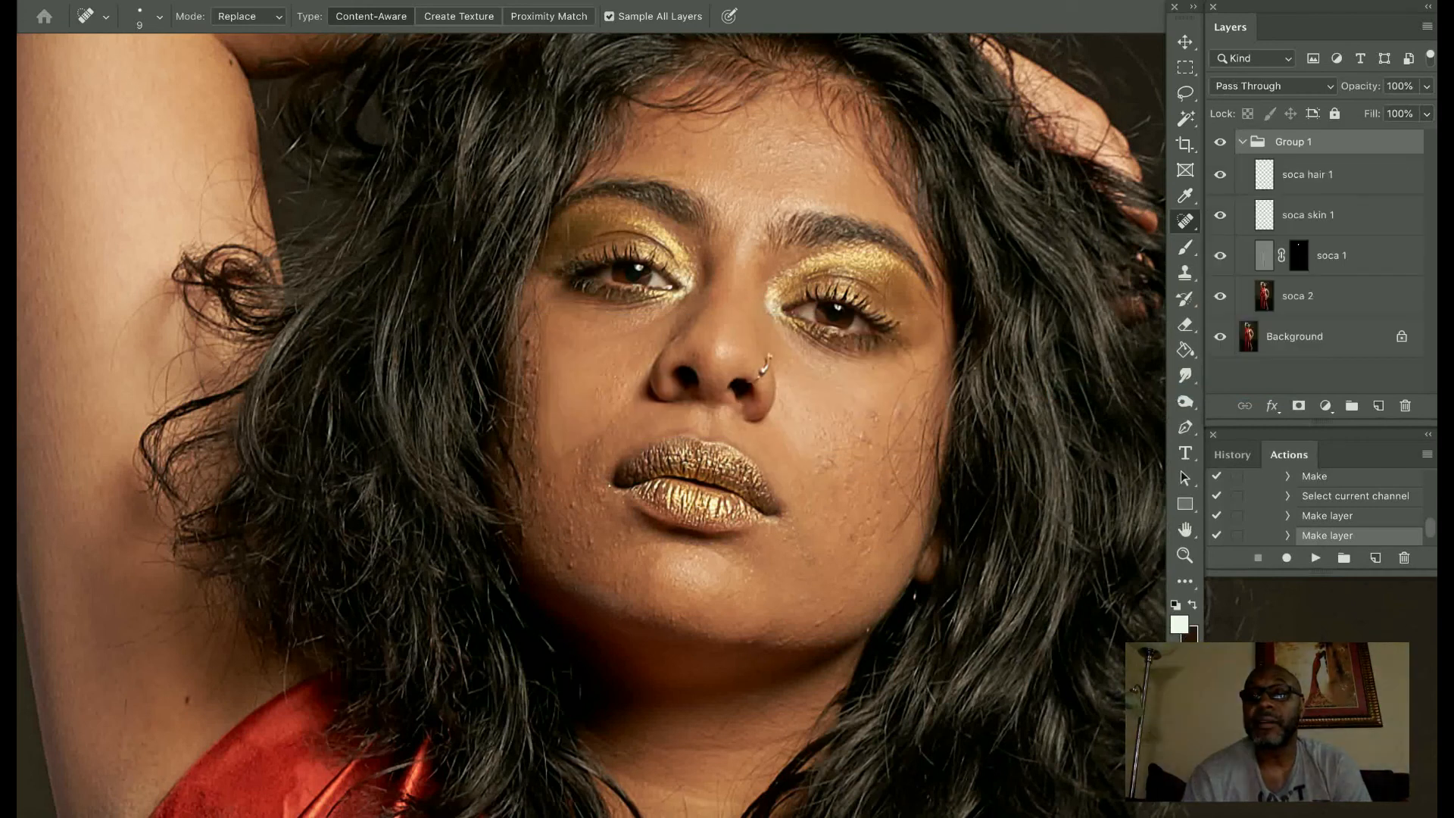
Toggle the new group's visibility several times to compare the retouched face with the original
{"action": "left_click", "coordinate": [1220, 141]}
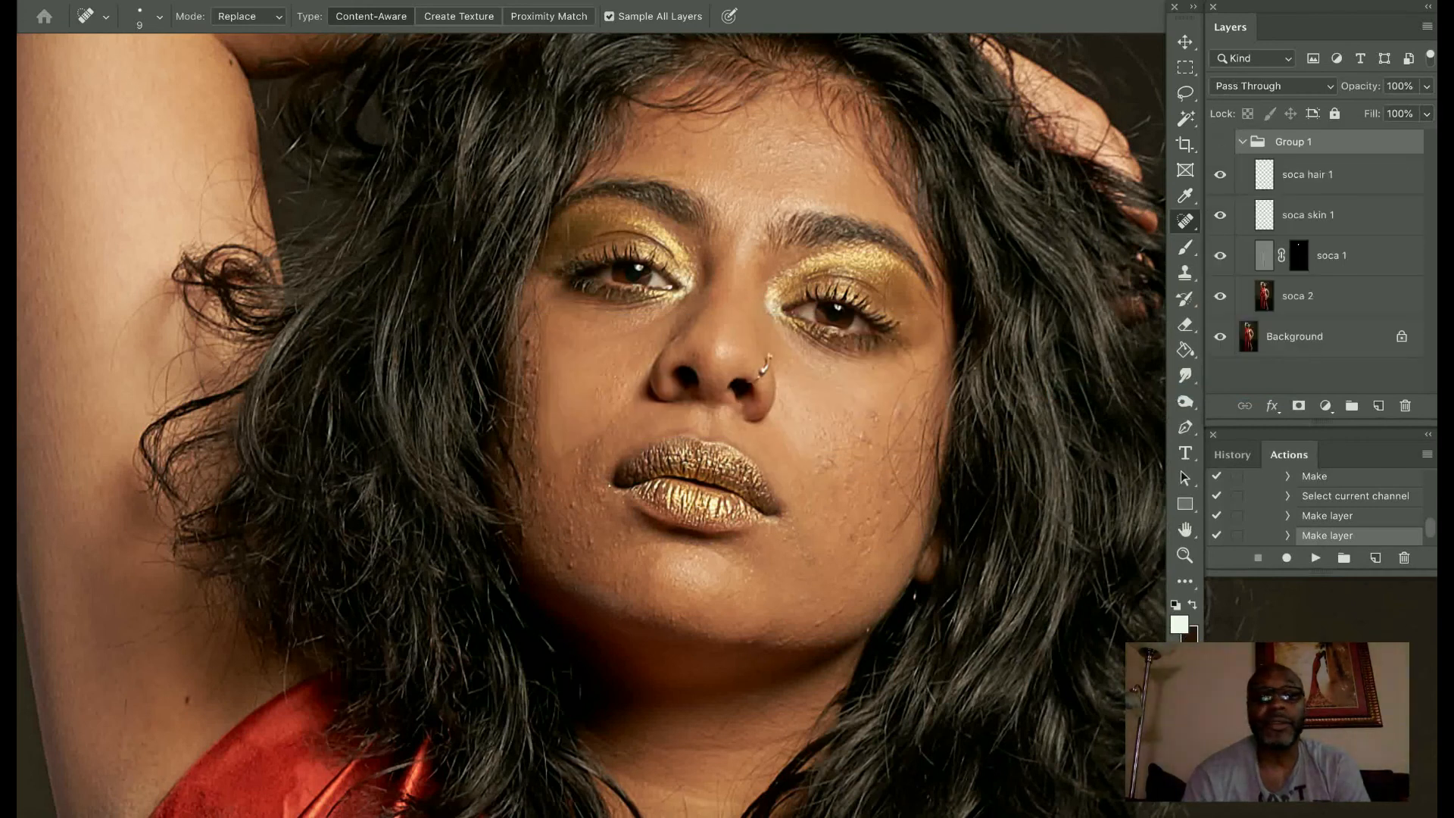
{"action": "left_click", "coordinate": [1220, 141]}
{"action": "left_click", "coordinate": [1220, 141]}
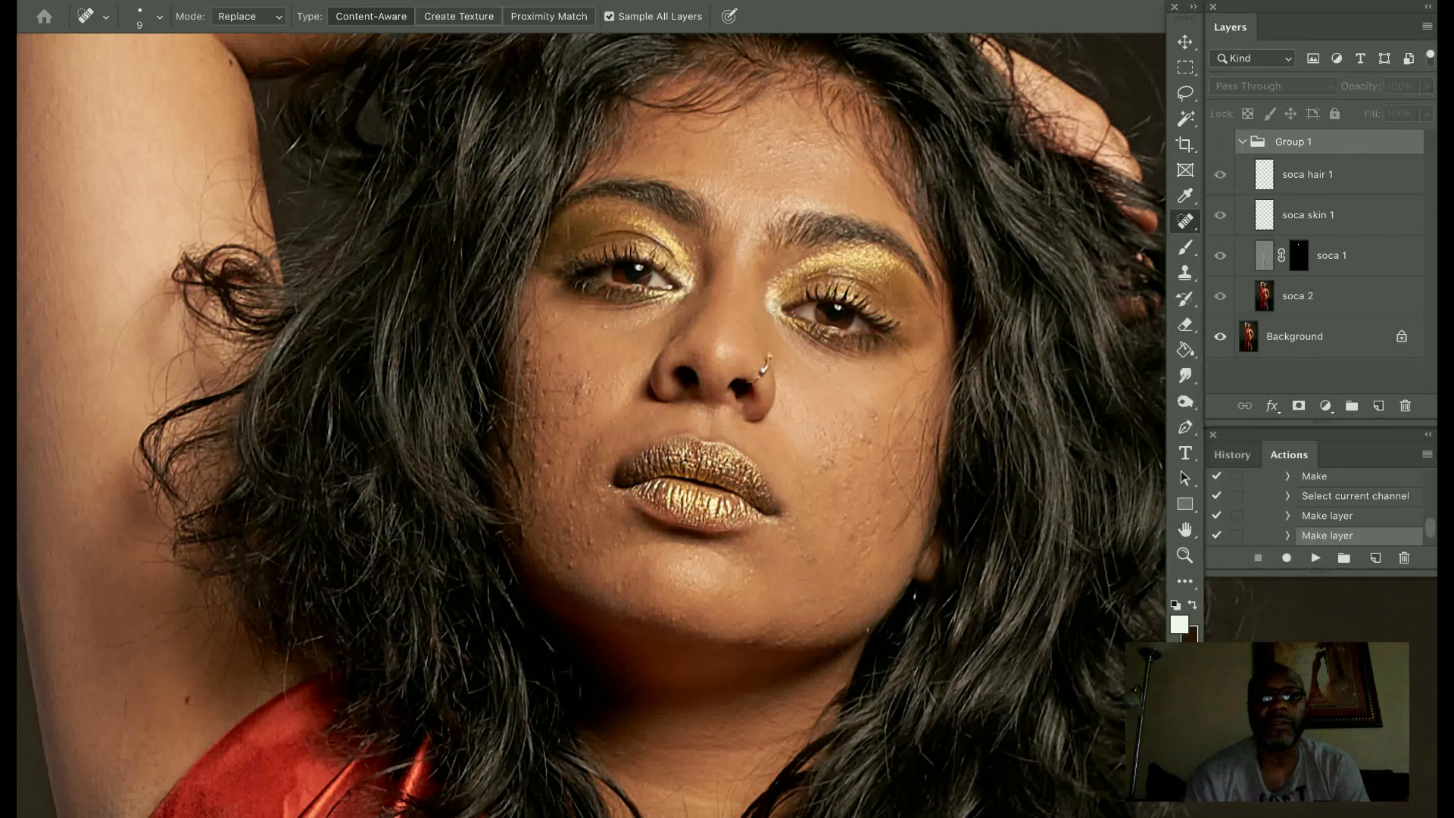
{"action": "left_click", "coordinate": [1220, 141]}
{"action": "left_click", "coordinate": [1220, 142]}
{"action": "left_click", "coordinate": [1220, 142]}
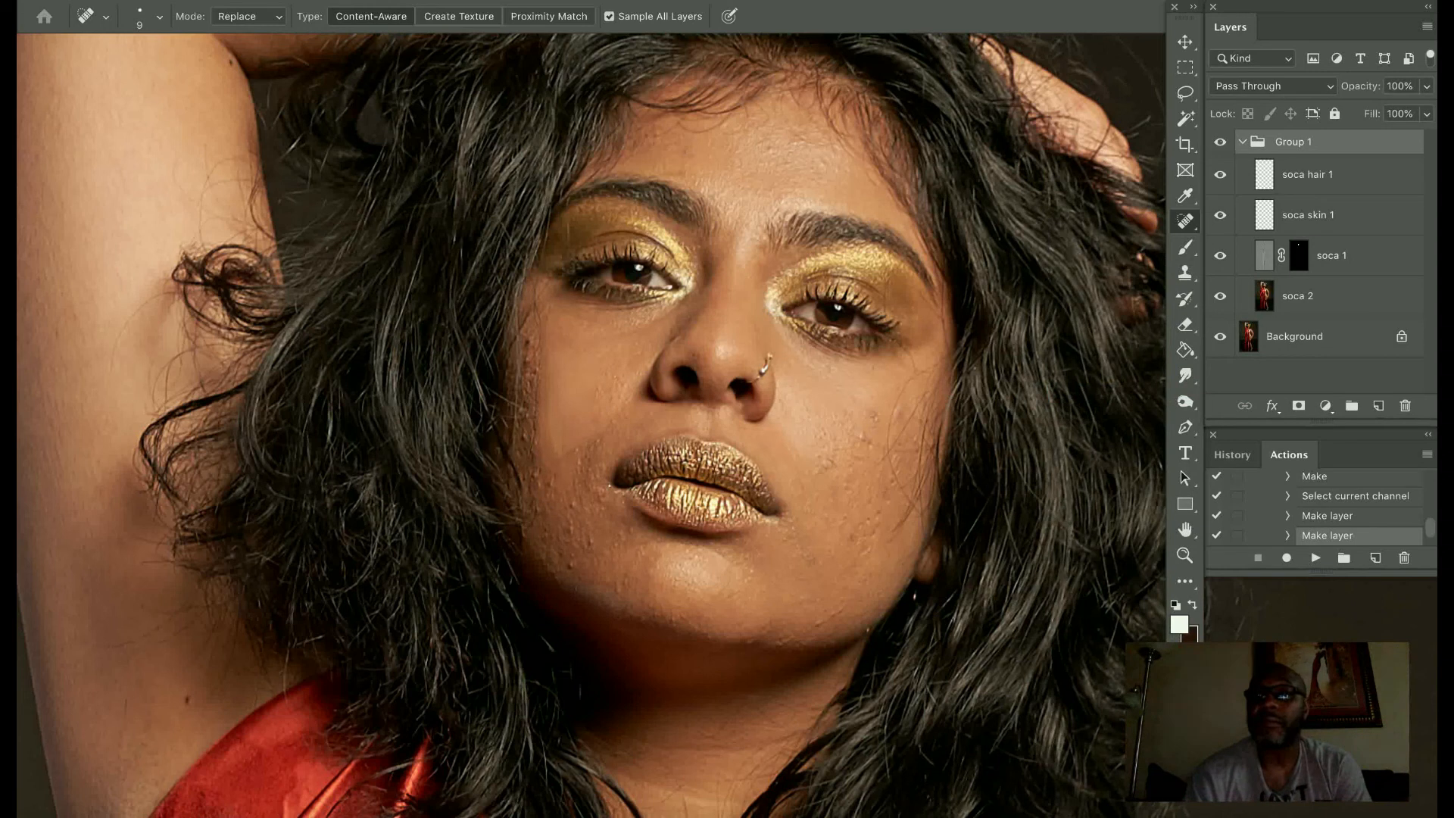
Reduce the soca 1 layer's fill to 75%
{"action": "left_click", "coordinate": [1330, 255]}
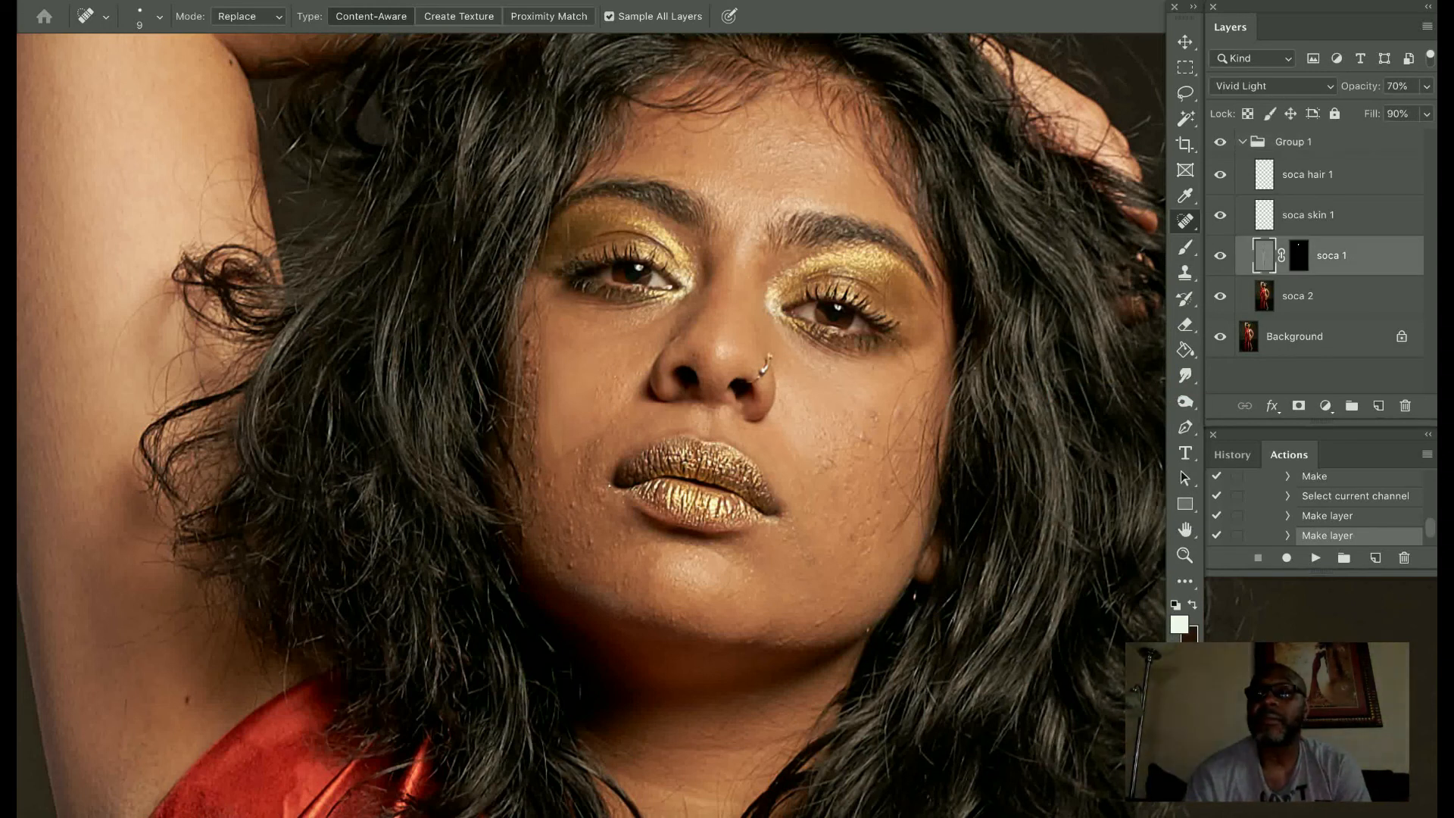
{"action": "left_click", "coordinate": [1426, 114]}
{"action": "left_click_drag", "start_coordinate": [1416, 138], "coordinate": [1402, 137]}
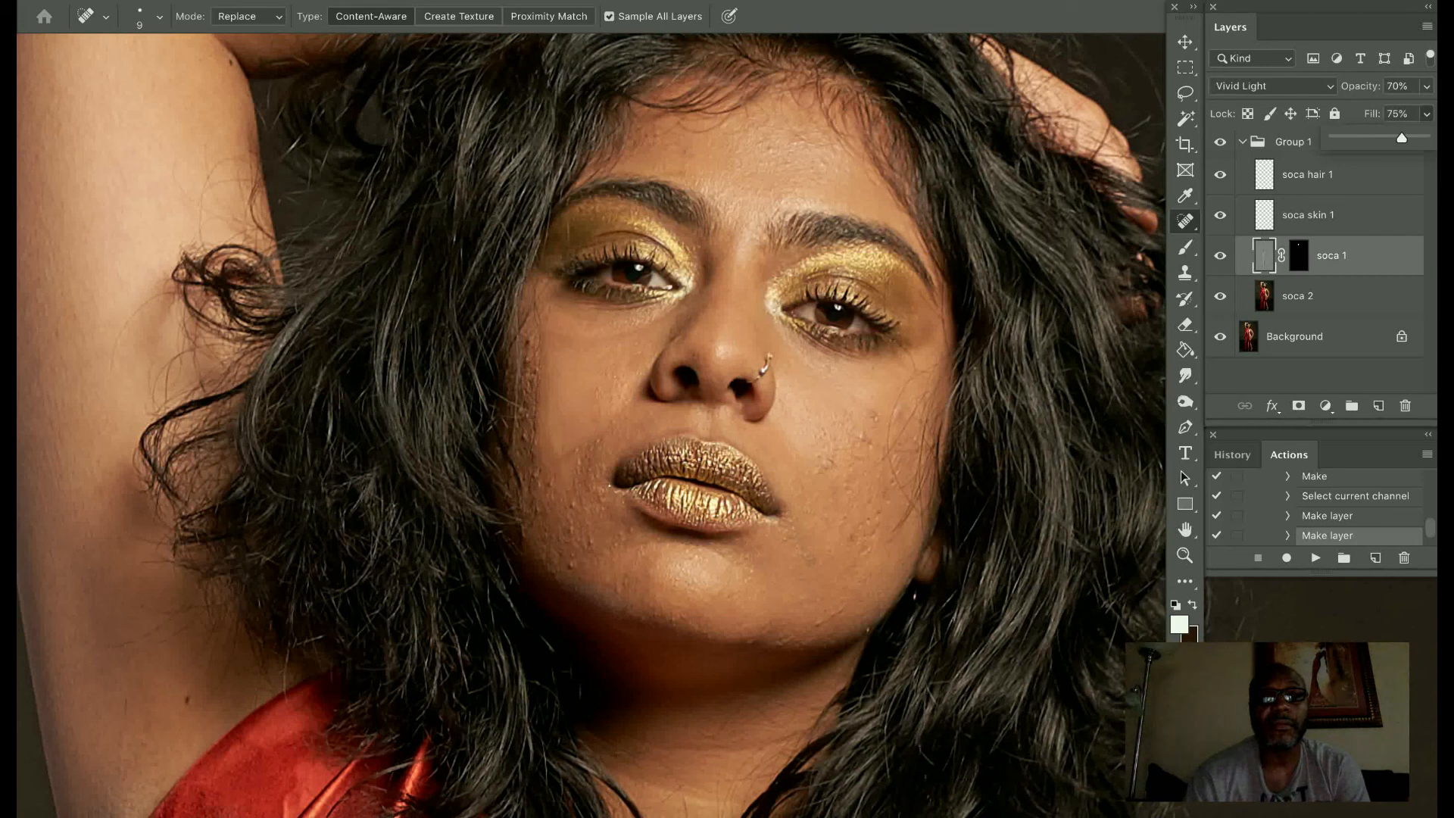
Lower the soca 2 layer's opacity to 68% and its fill to 58%
{"action": "left_click", "coordinate": [1328, 295]}
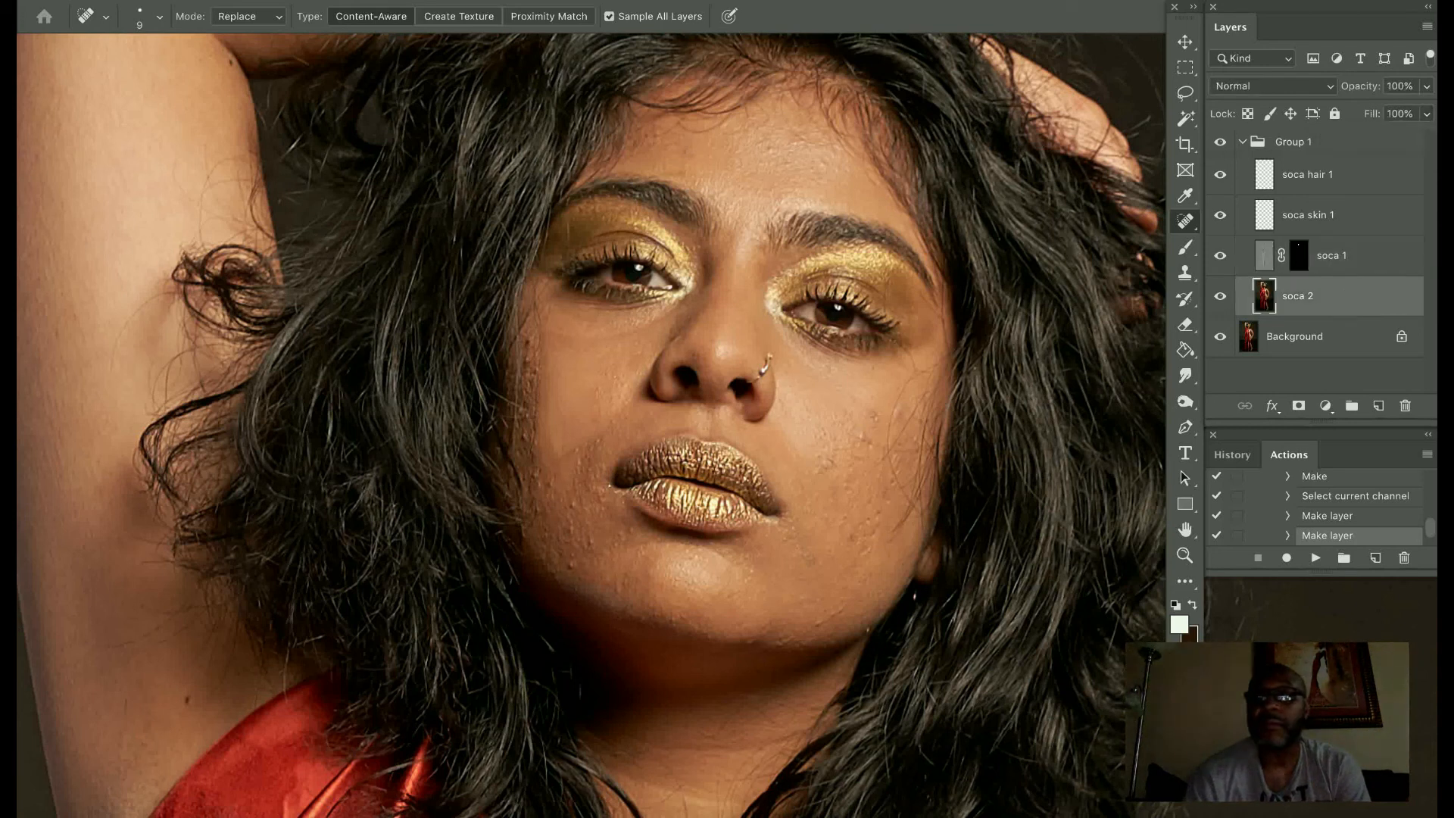
{"action": "left_click", "coordinate": [1425, 86]}
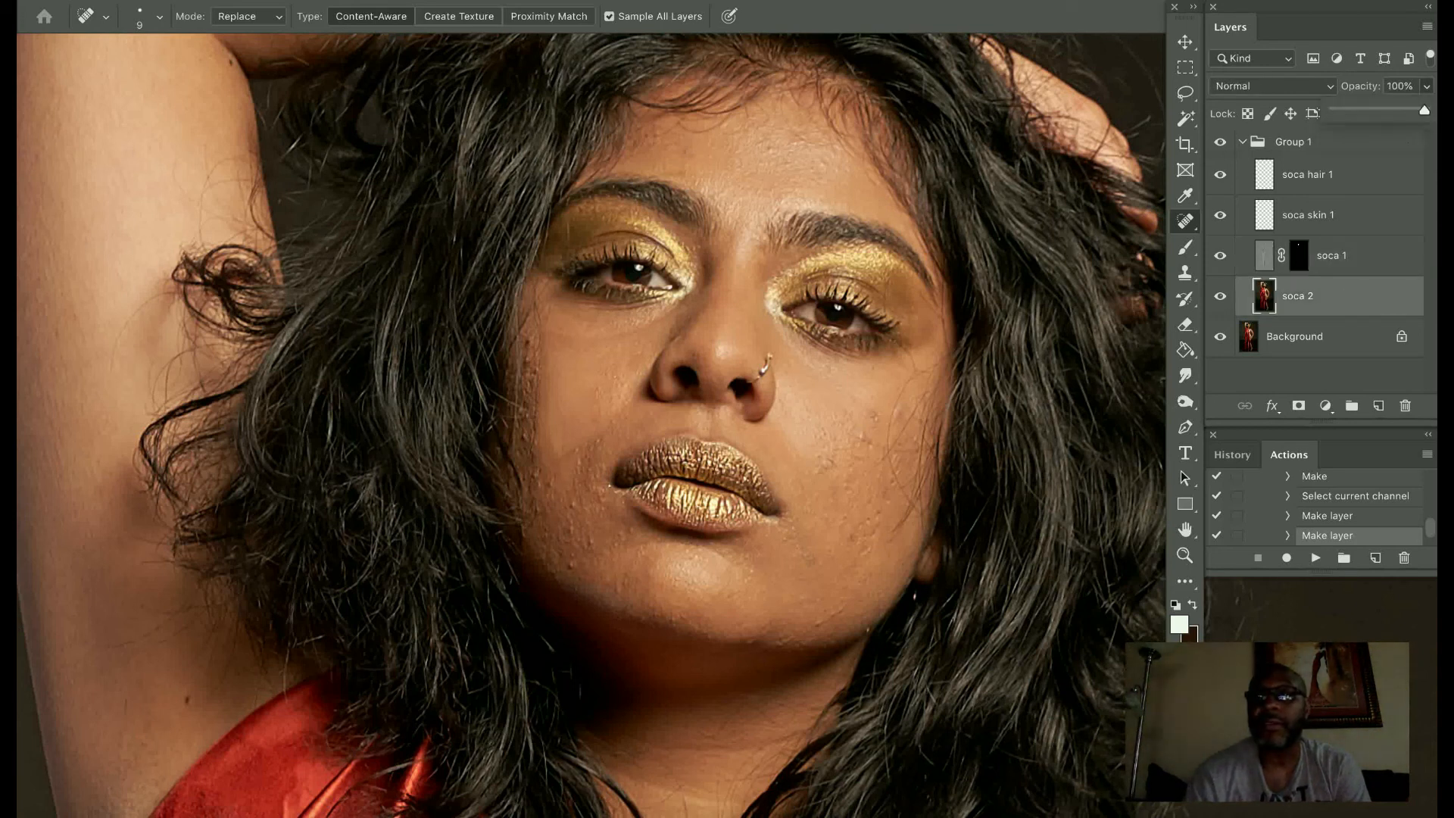
{"action": "left_click_drag", "start_coordinate": [1425, 109], "coordinate": [1396, 110]}
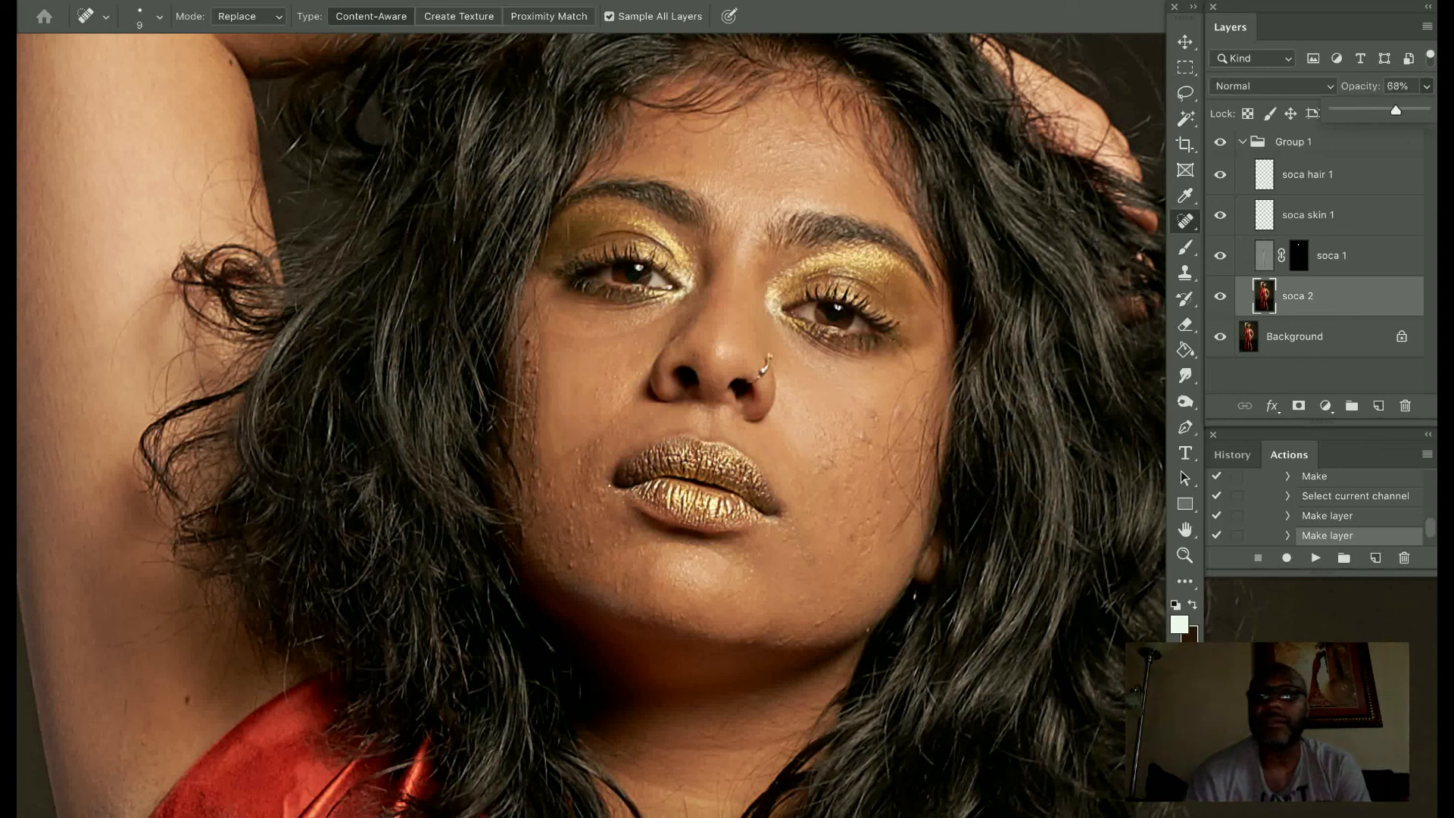
{"action": "left_click", "coordinate": [1426, 86]}
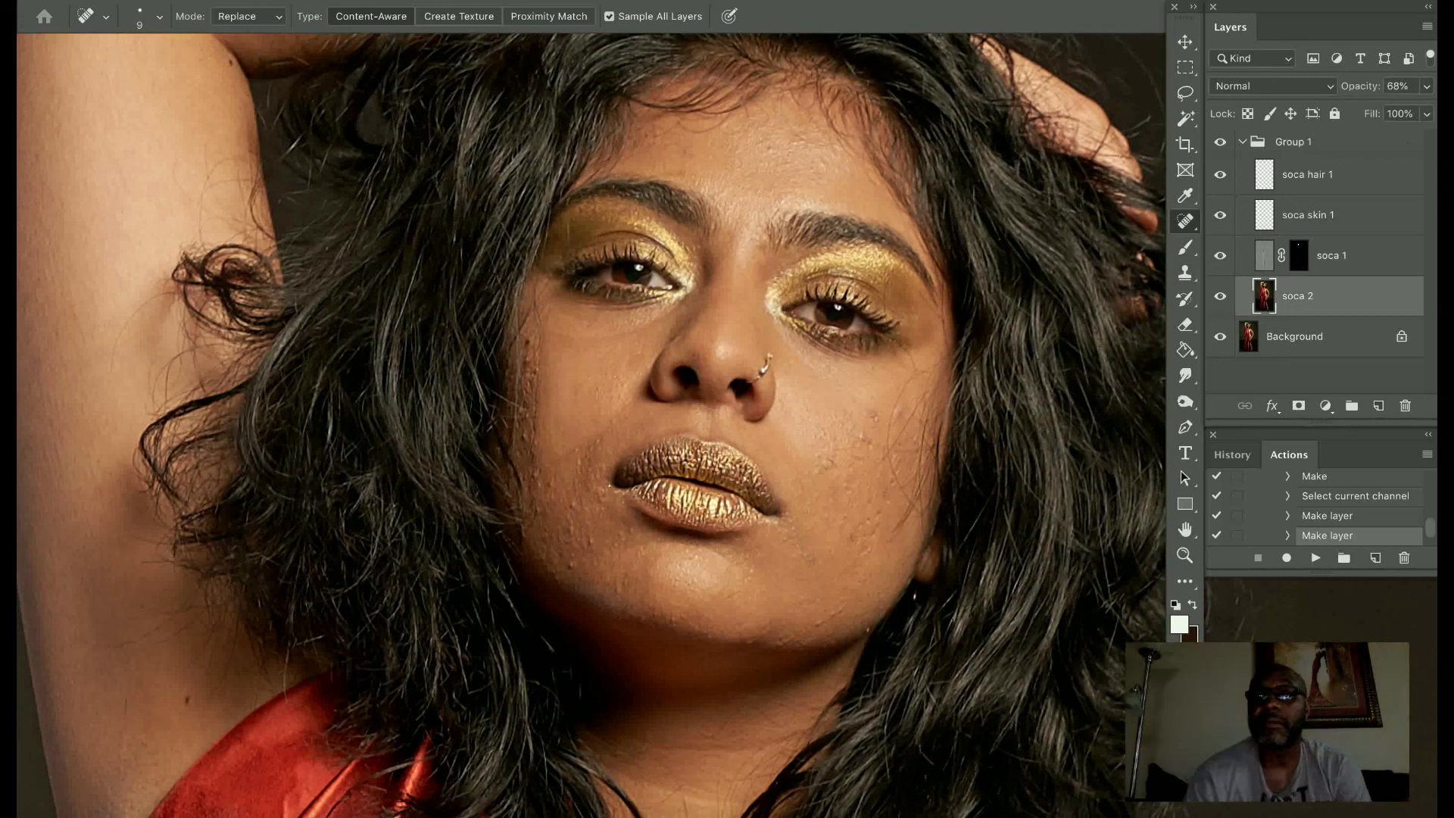
{"action": "left_click", "coordinate": [1426, 114]}
{"action": "left_click_drag", "start_coordinate": [1425, 138], "coordinate": [1386, 138]}
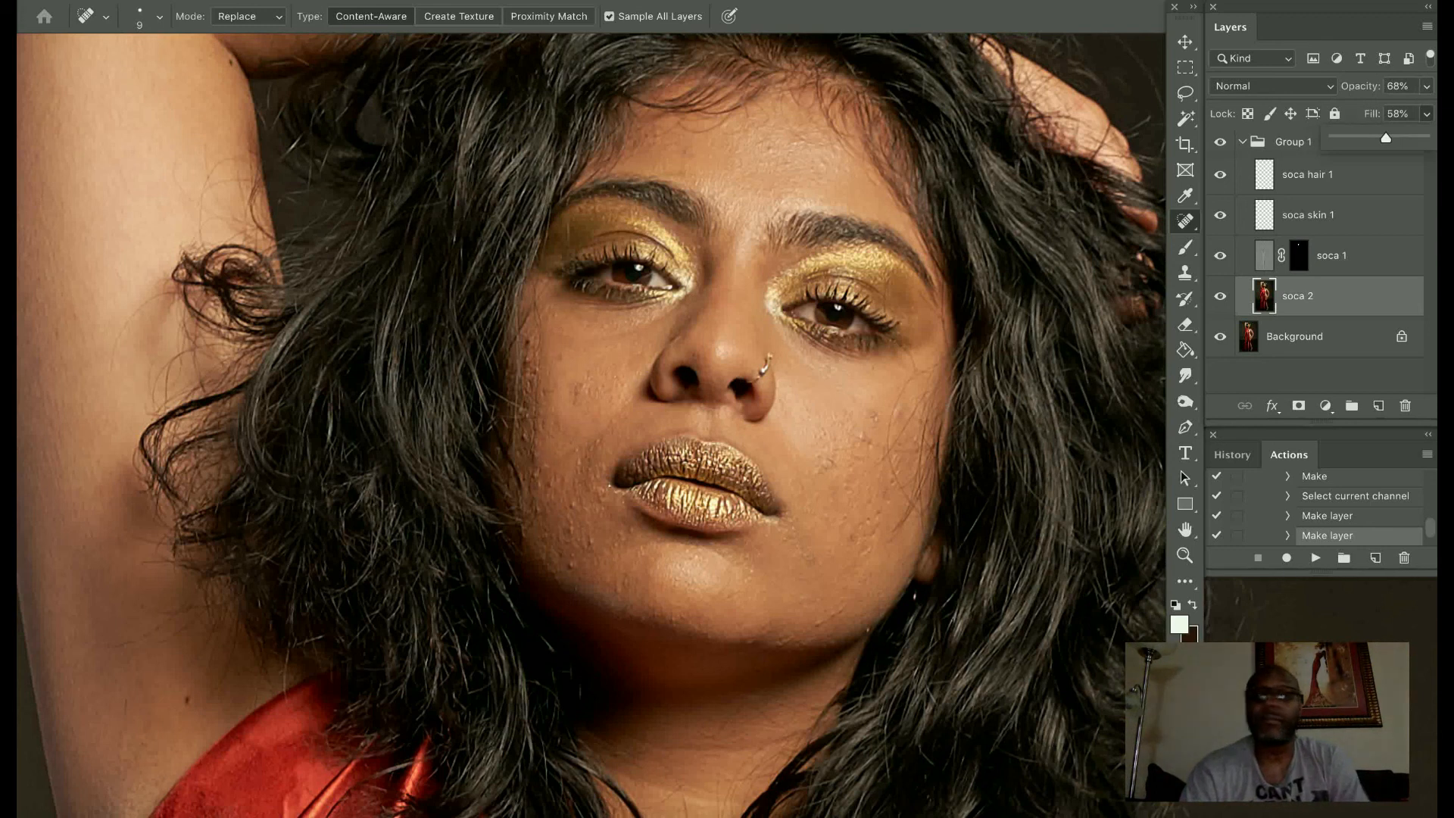
Compare before and after again by repeatedly hiding and showing the group with the reduced opacity and fill, leaving it shown
{"action": "left_click", "coordinate": [1220, 142]}
{"action": "left_click", "coordinate": [1219, 142]}
{"action": "left_click", "coordinate": [1220, 141]}
{"action": "left_click", "coordinate": [1220, 141]}
{"action": "left_click", "coordinate": [1220, 141]}
{"action": "left_click", "coordinate": [1219, 141]}
{"action": "left_click", "coordinate": [1219, 141]}
{"action": "left_click", "coordinate": [1219, 141]}
{"action": "left_click", "coordinate": [1220, 142]}
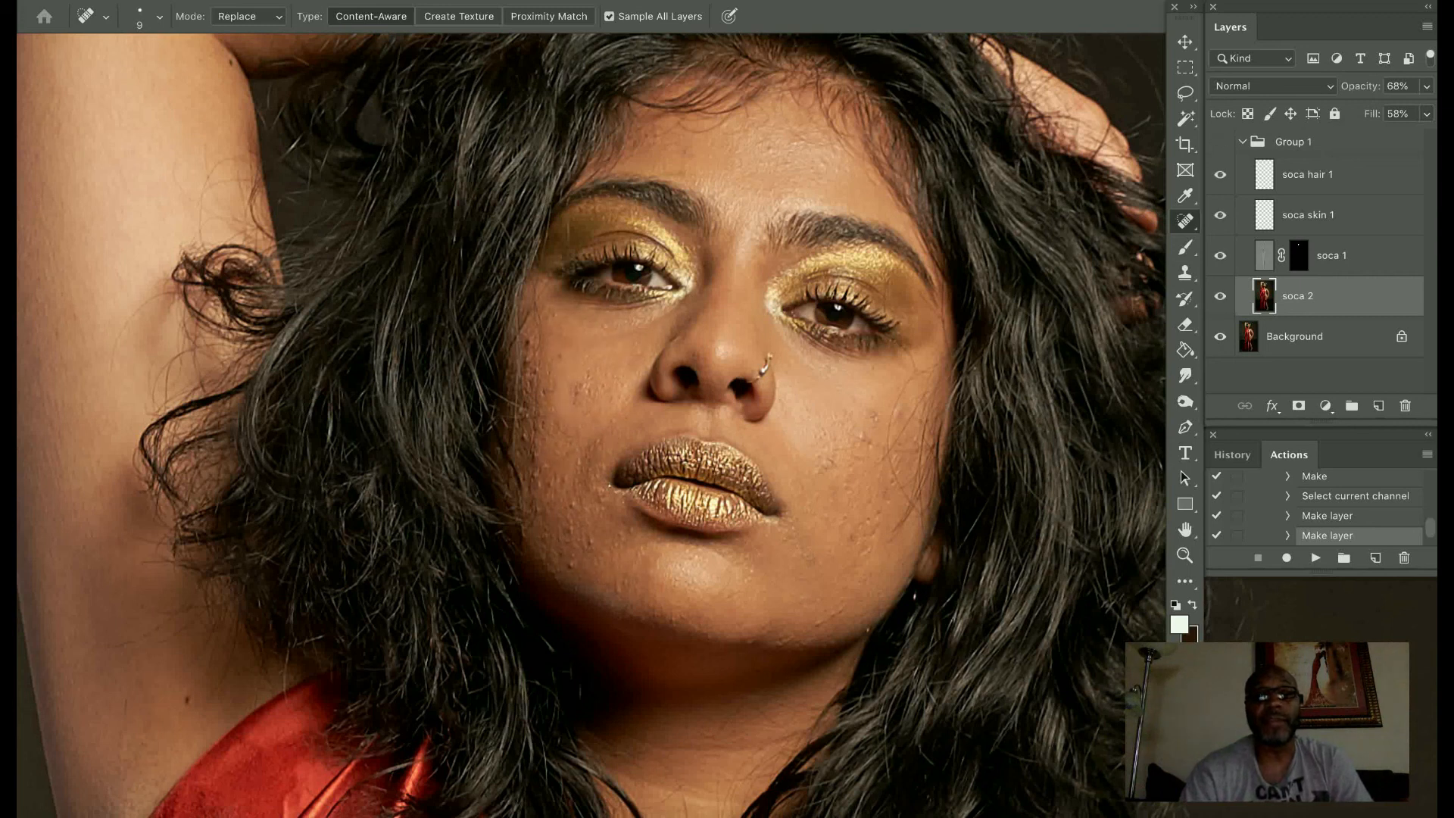
{"action": "left_click", "coordinate": [1220, 142]}
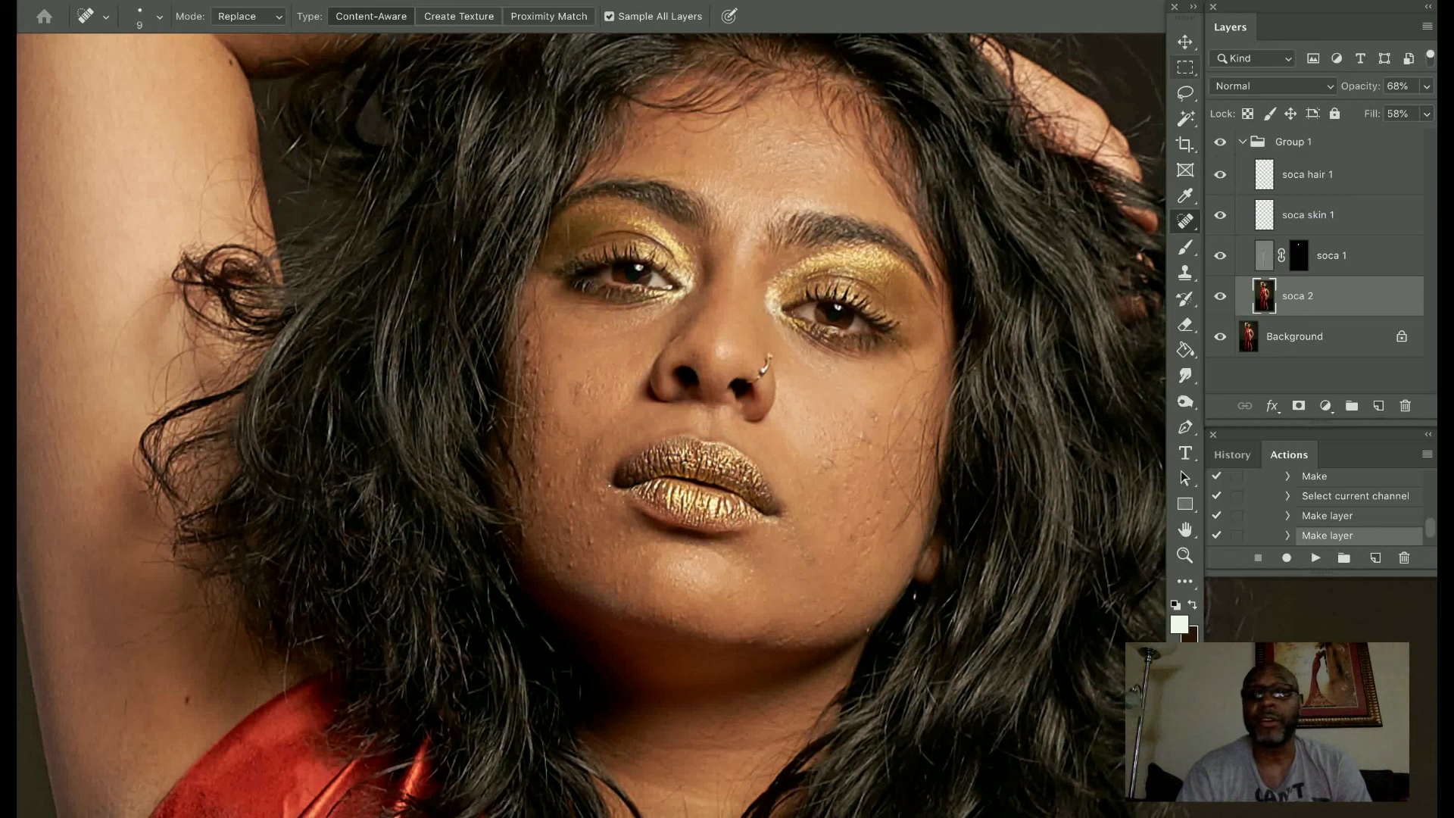
Activate the Rectangular Marquee tool and return to the screen mode that shows the window title and document tab
{"action": "left_click", "coordinate": [1185, 67]}
{"action": "left_click", "coordinate": [584, 2]}
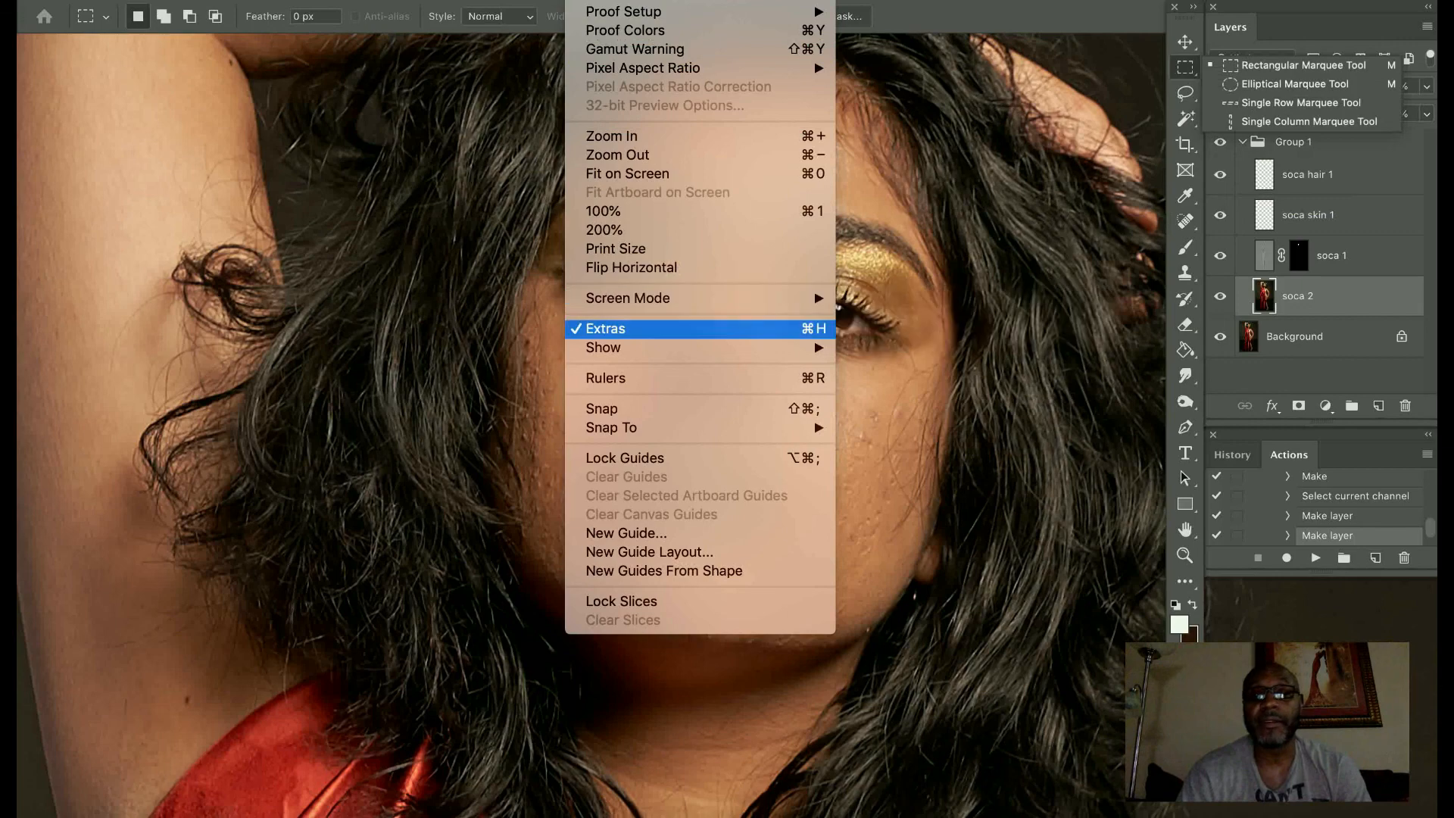
{"action": "mouse_move", "coordinate": [826, 298]}
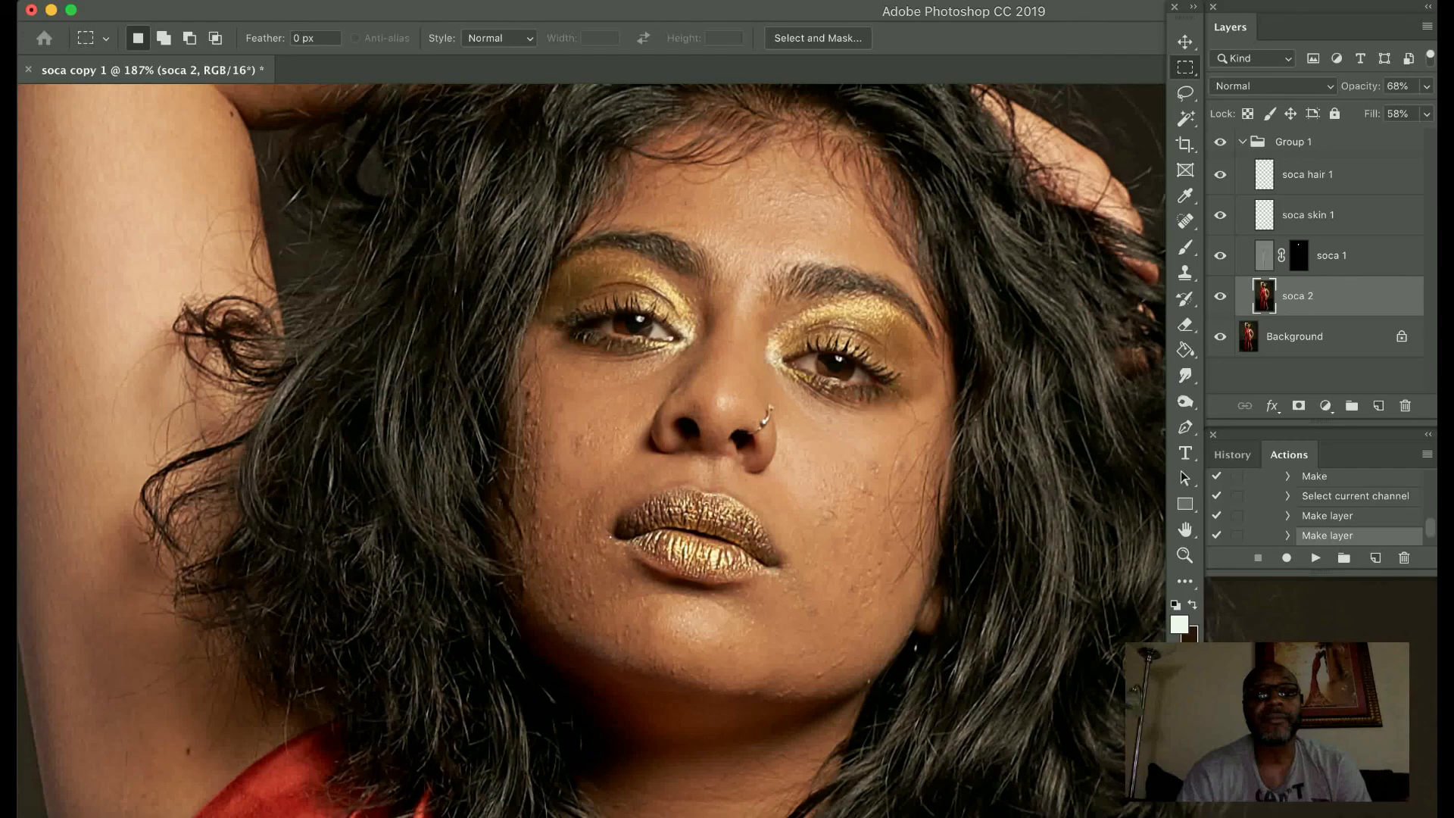